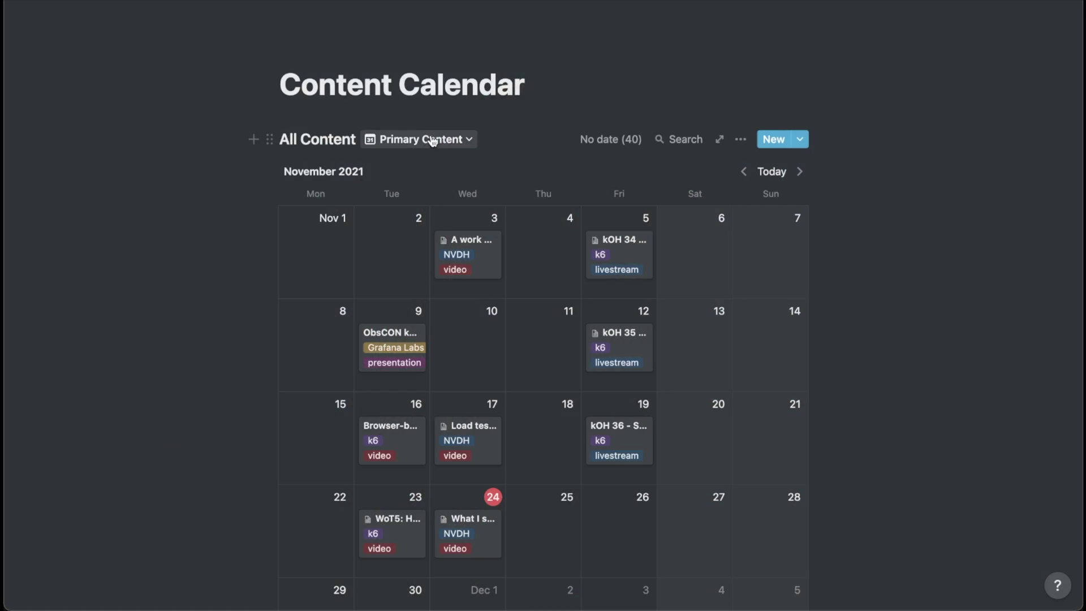
Preview the content as a board of stages, then return to the Primary Content calendar view.
left_click(434, 141)
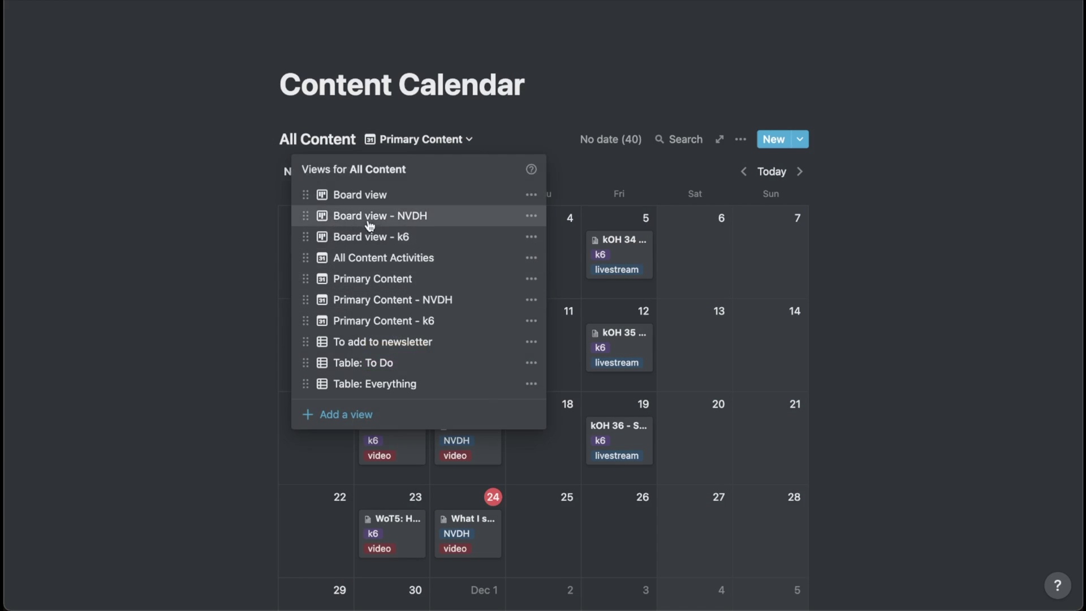
left_click(385, 196)
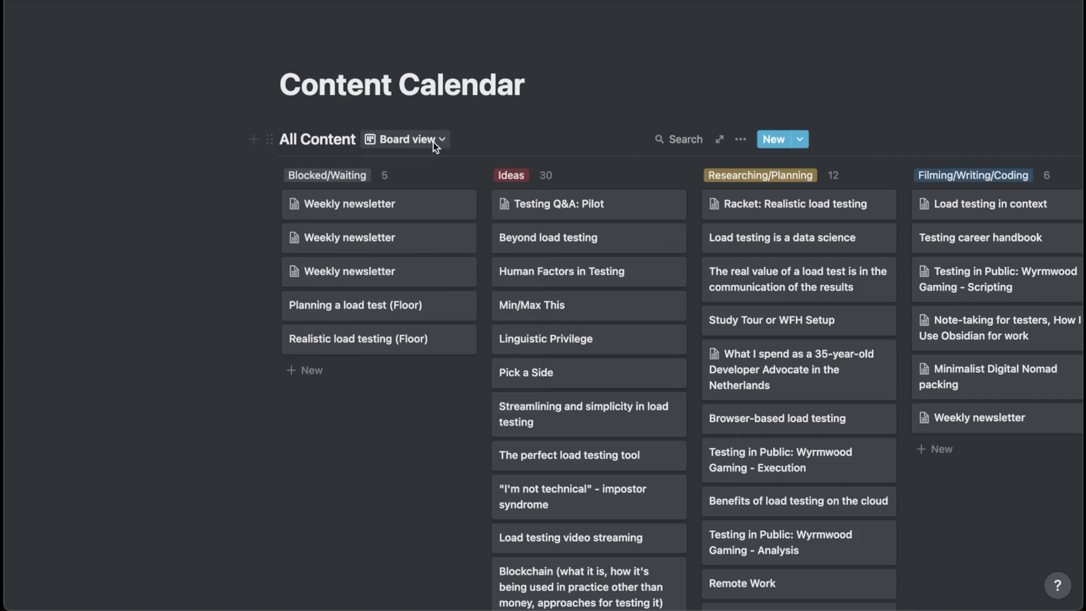
left_click(435, 141)
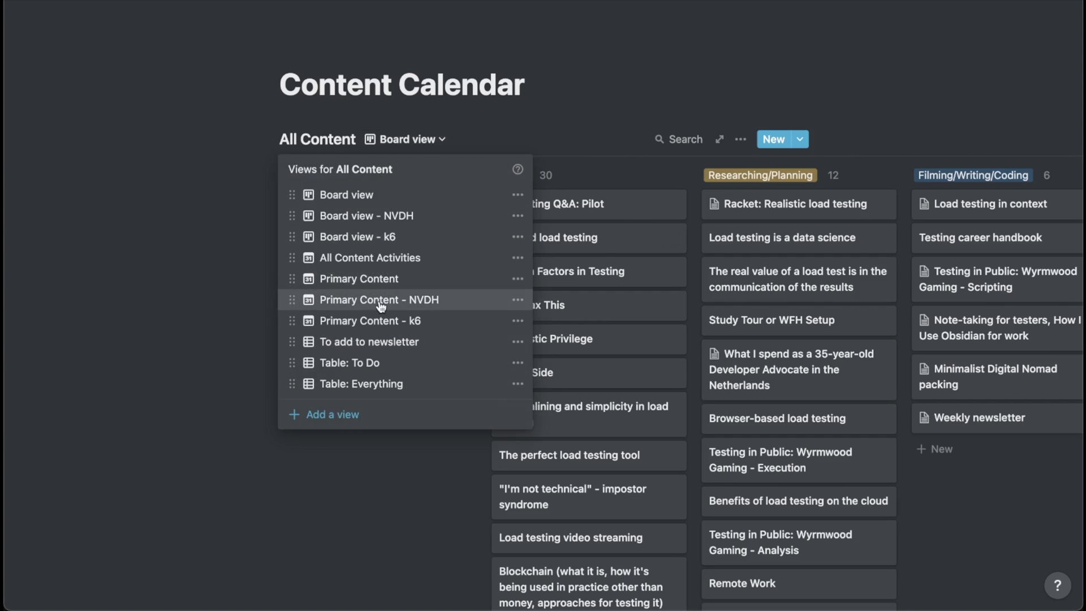
left_click(393, 280)
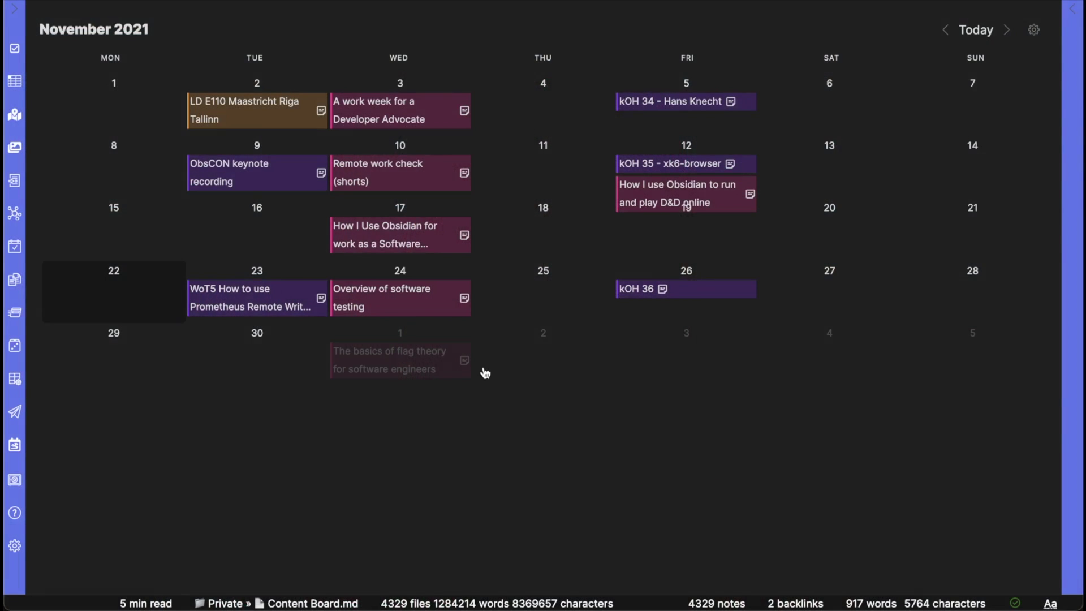
Open the Content Board, scroll across its columns, and bring up Community plugins settings.
left_click(517, 377)
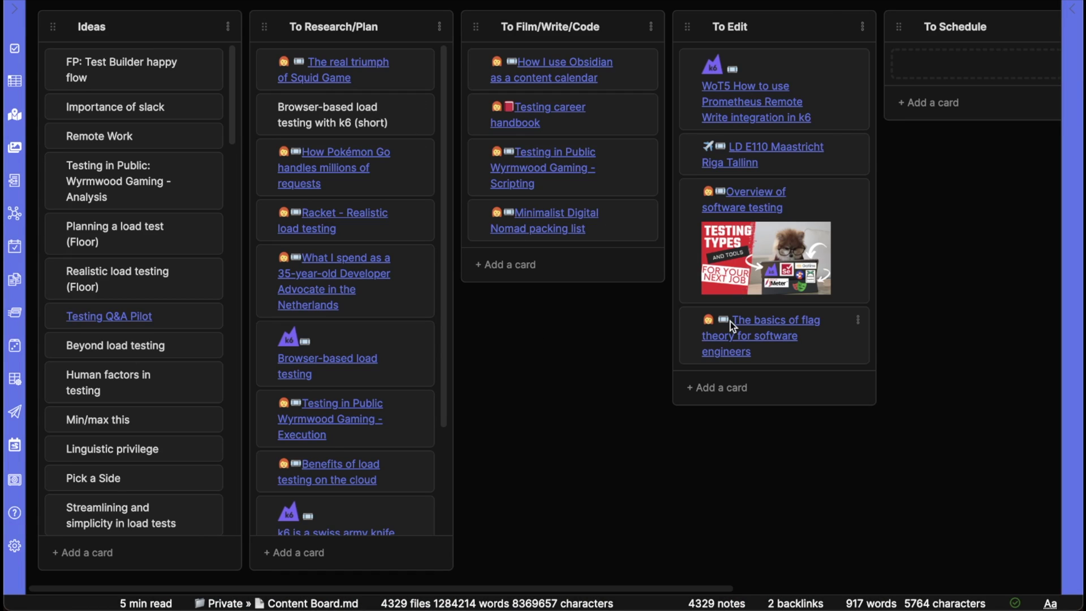
scroll(731, 321, "right", 8)
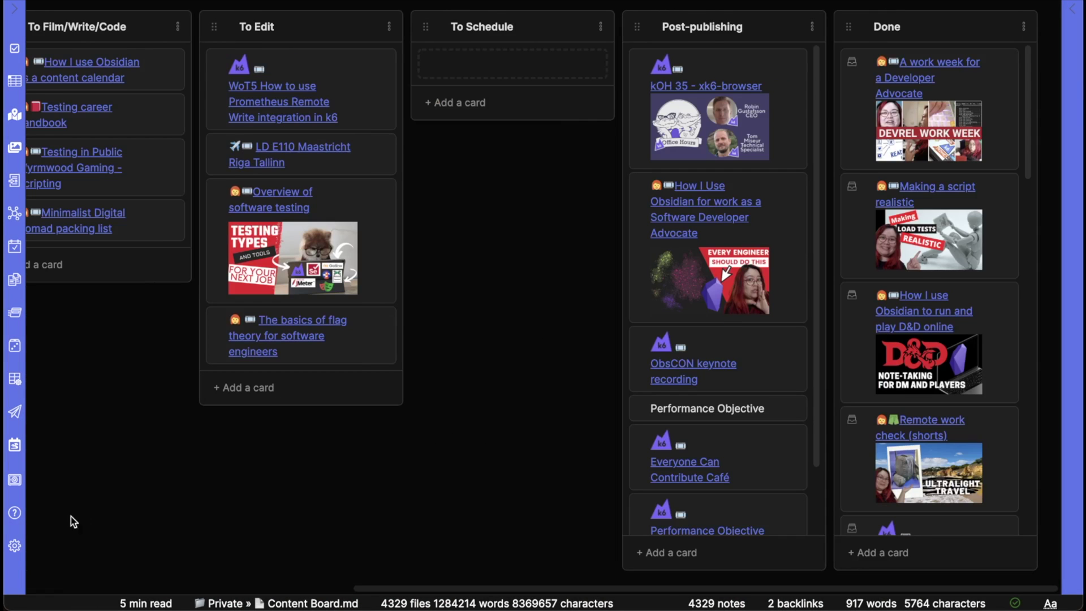
left_click(15, 549)
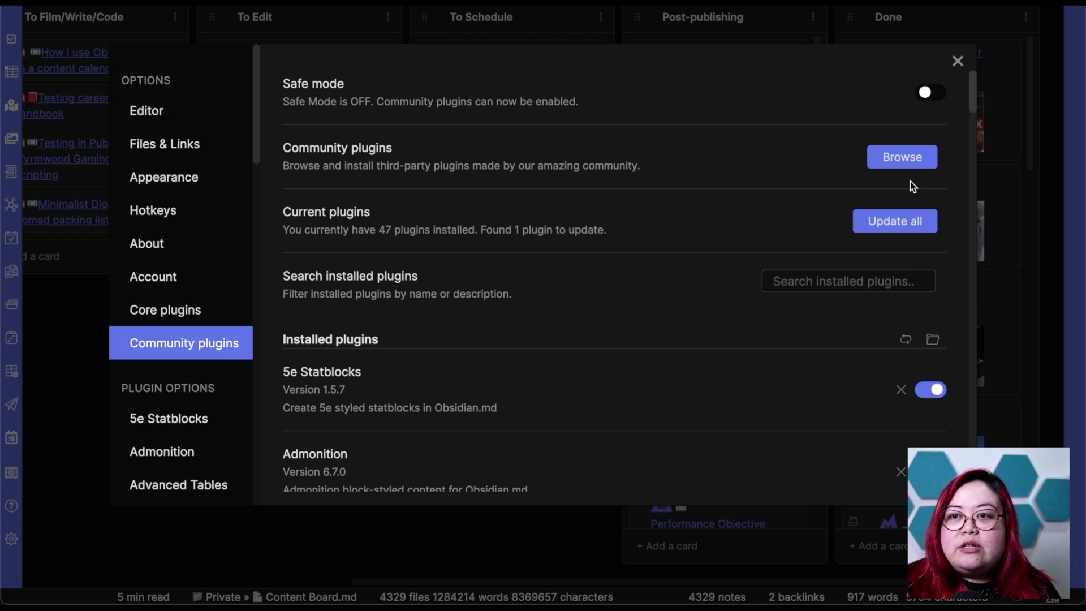
Search the community plugin catalogue for 'kanban' and view the Kanban plugin's details.
left_click(905, 160)
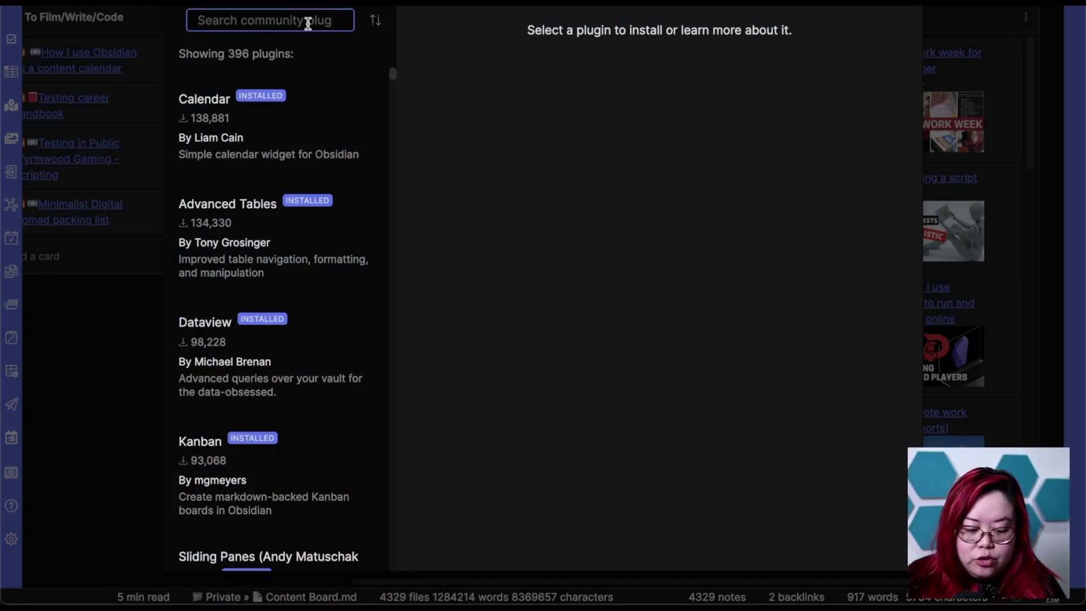
type("kanban")
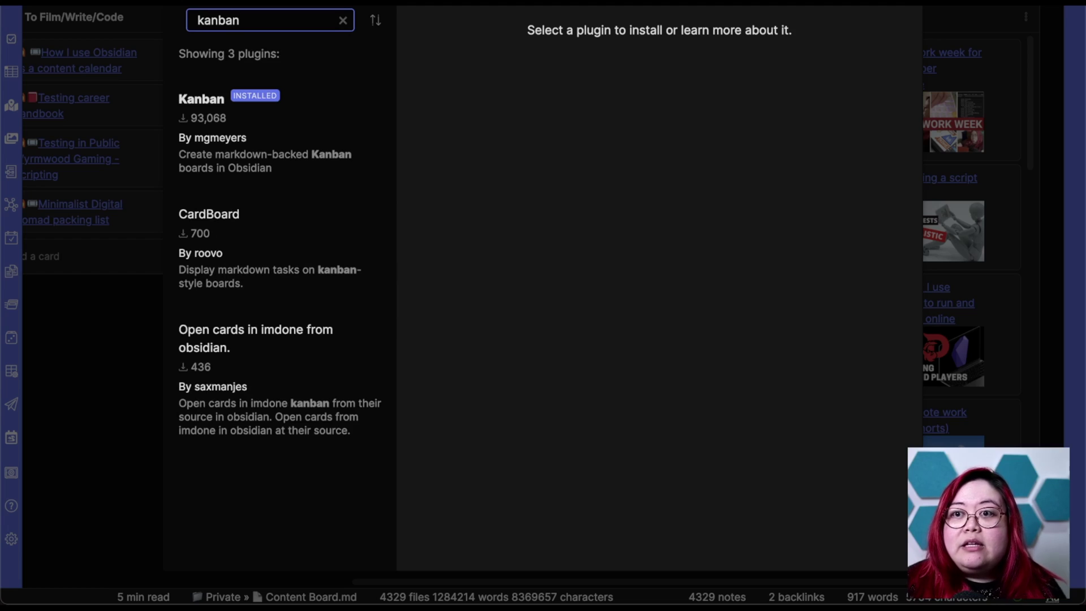
left_click(242, 159)
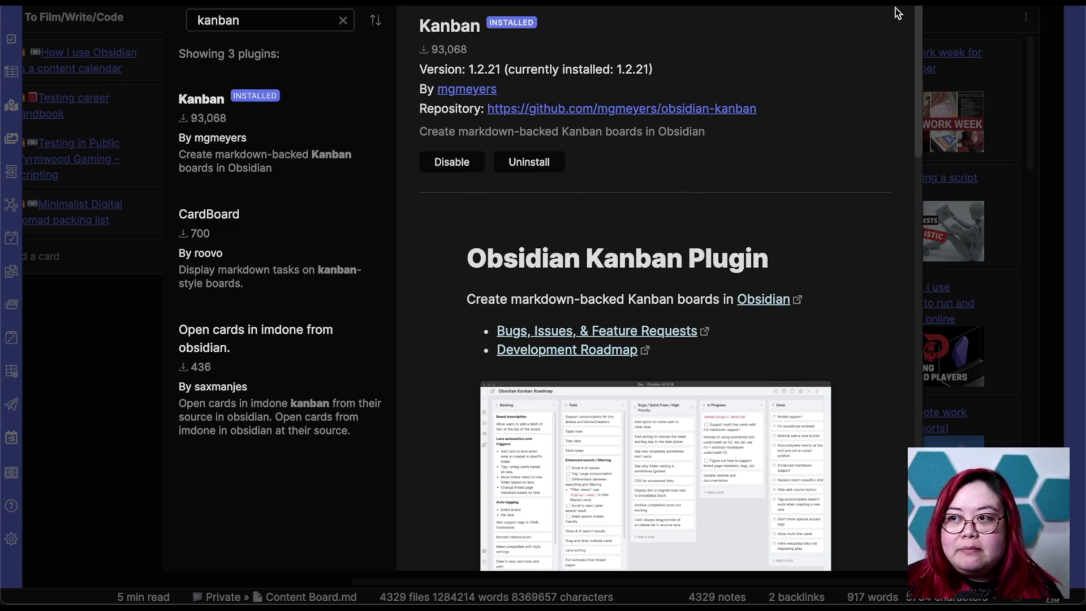
Leave the catalogue, close Settings, and return to the board with the command palette up.
key("Escape")
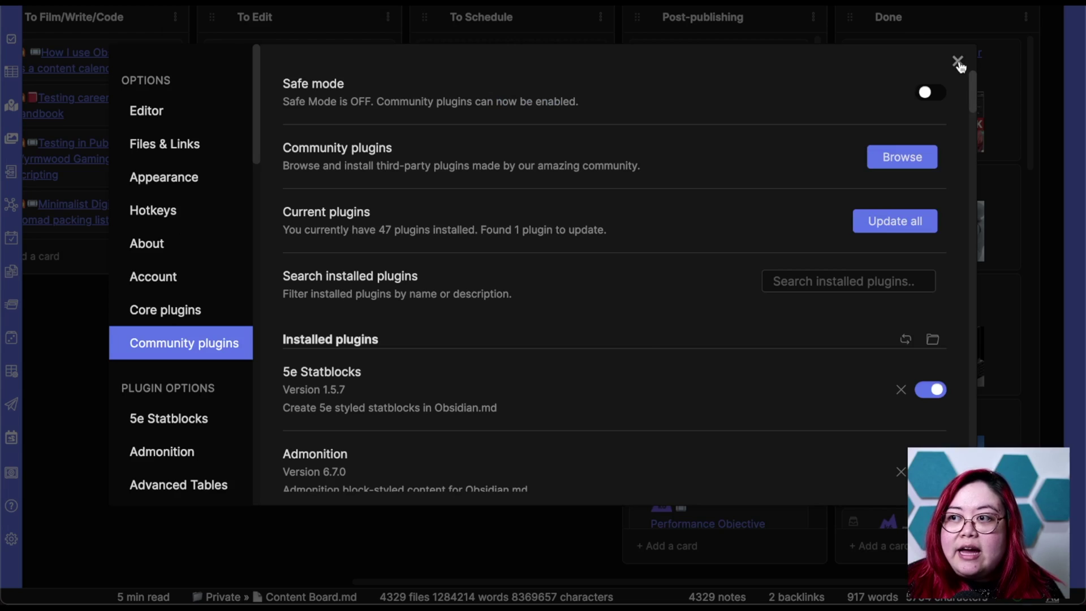
left_click(957, 61)
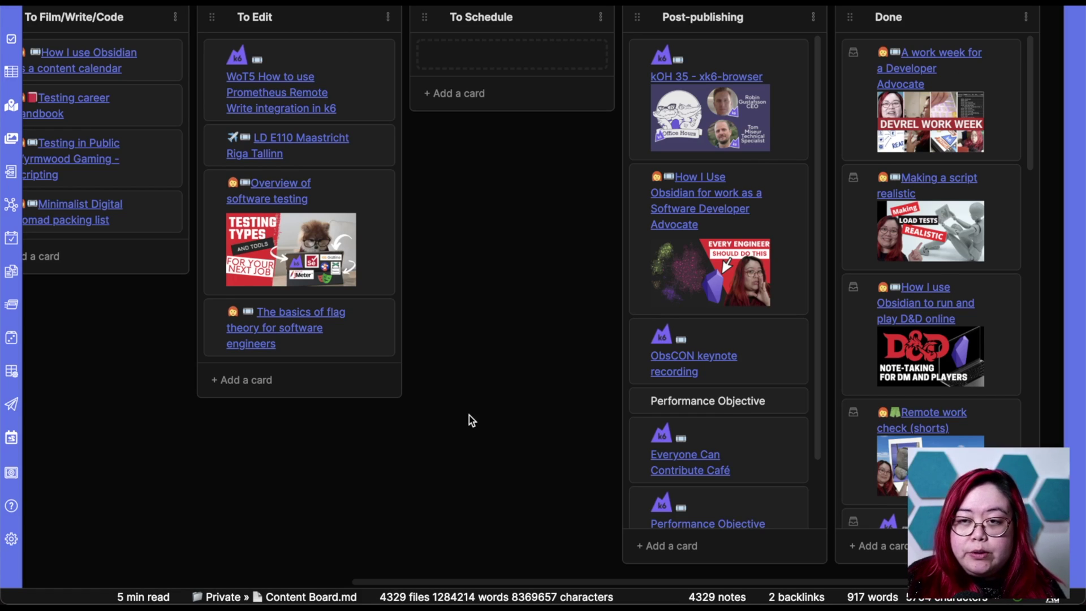
key("super+p")
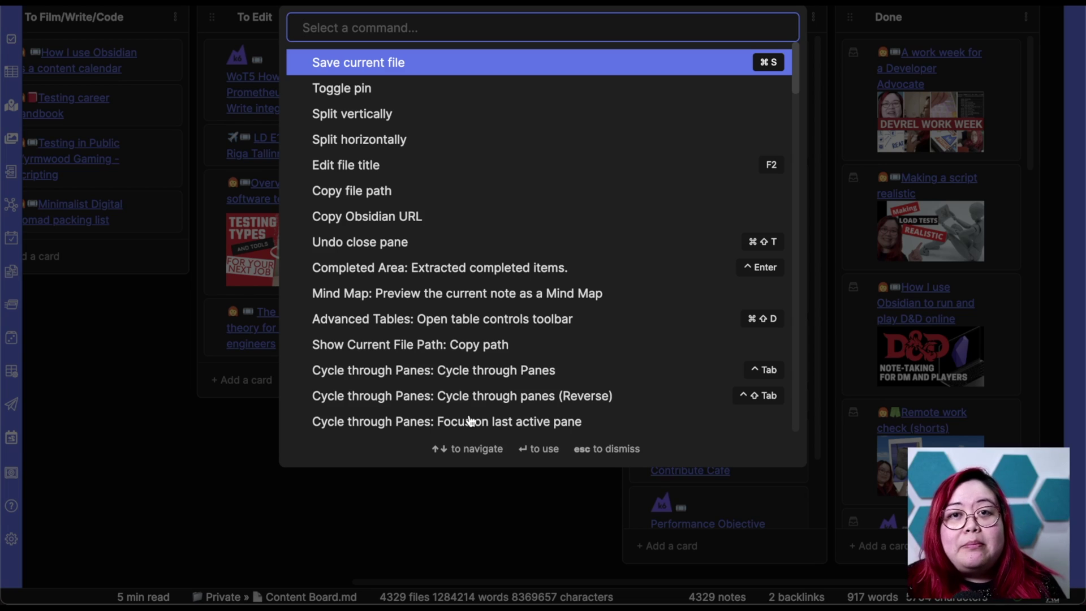
type("kanban")
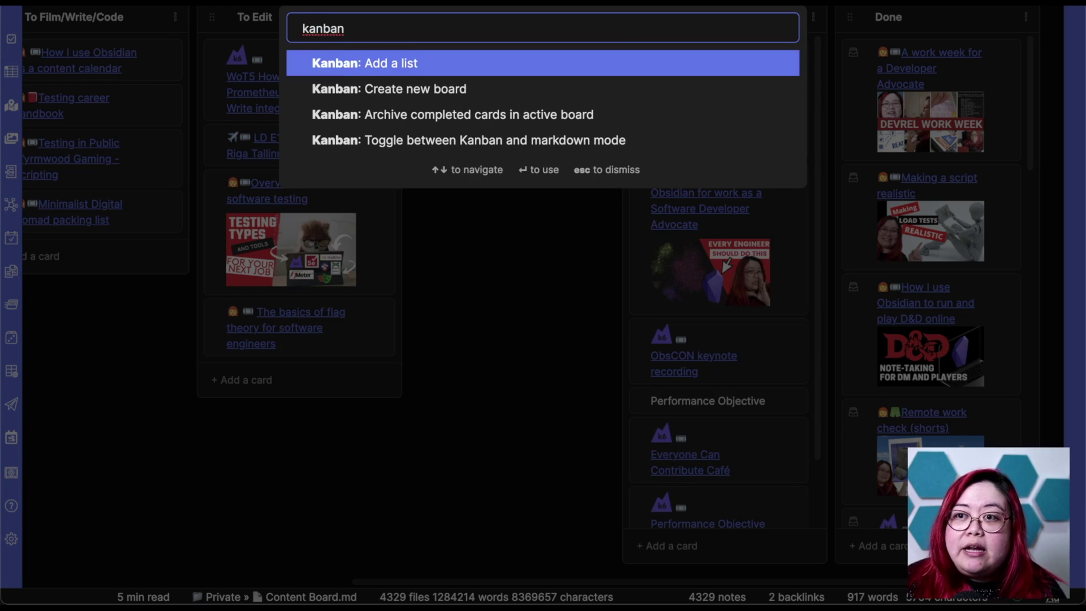
key("Down")
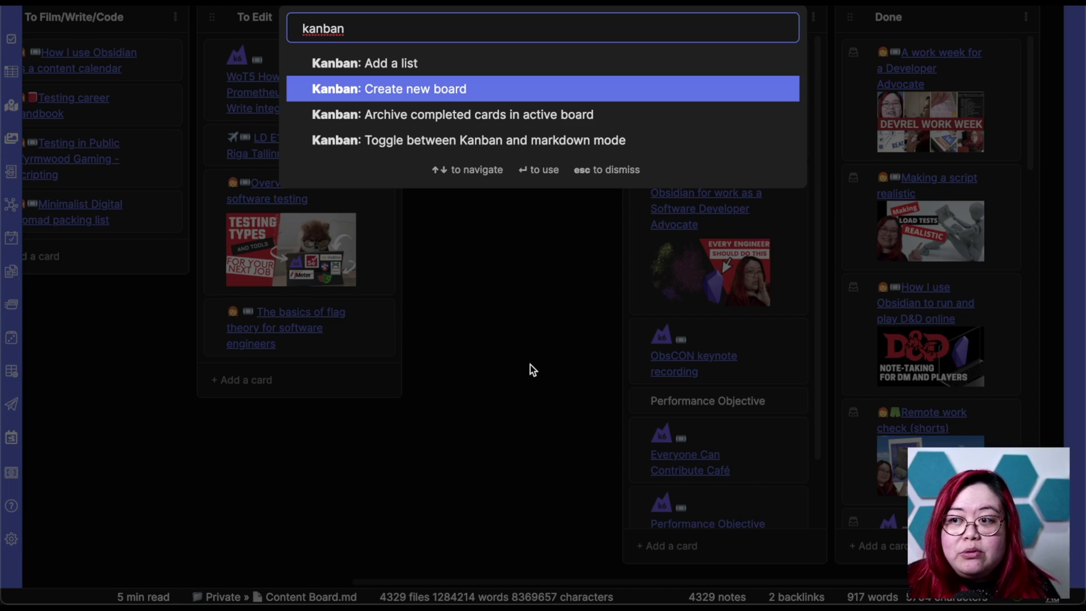
key("Escape")
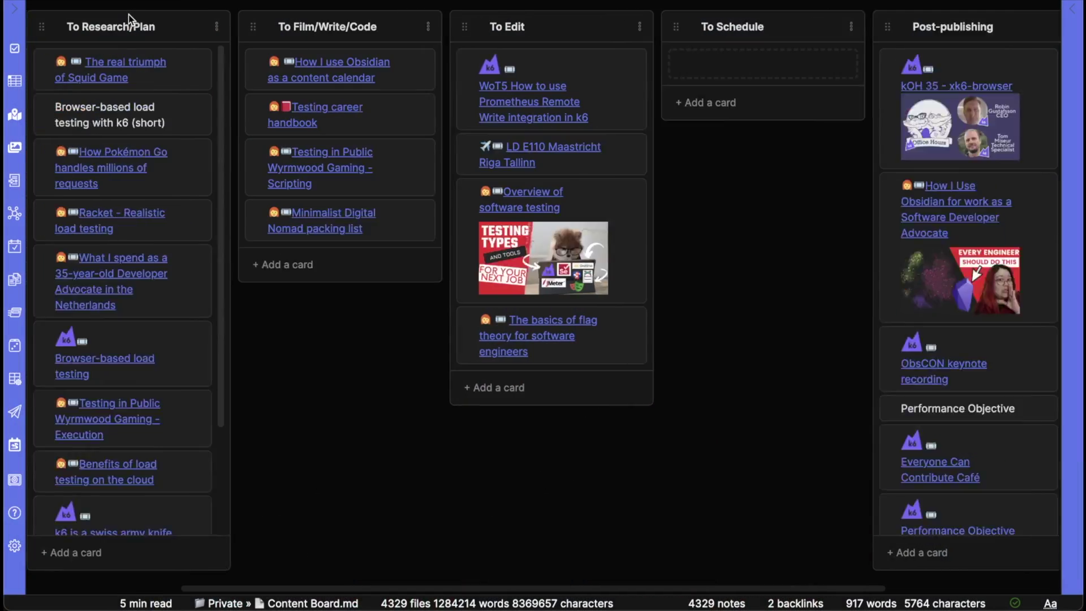
scroll(169, 32, "right", 3)
scroll(206, 31, "right", 6)
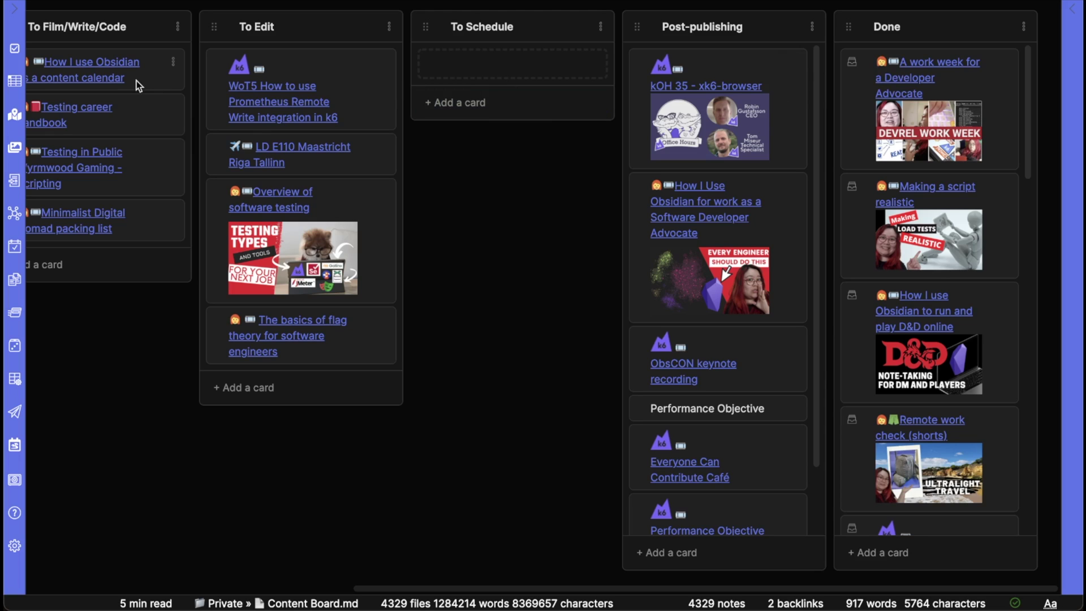
Drag the 'How I use Obsidian as a content calendar' card into To Edit and create its note.
scroll(167, 80, "left", 2)
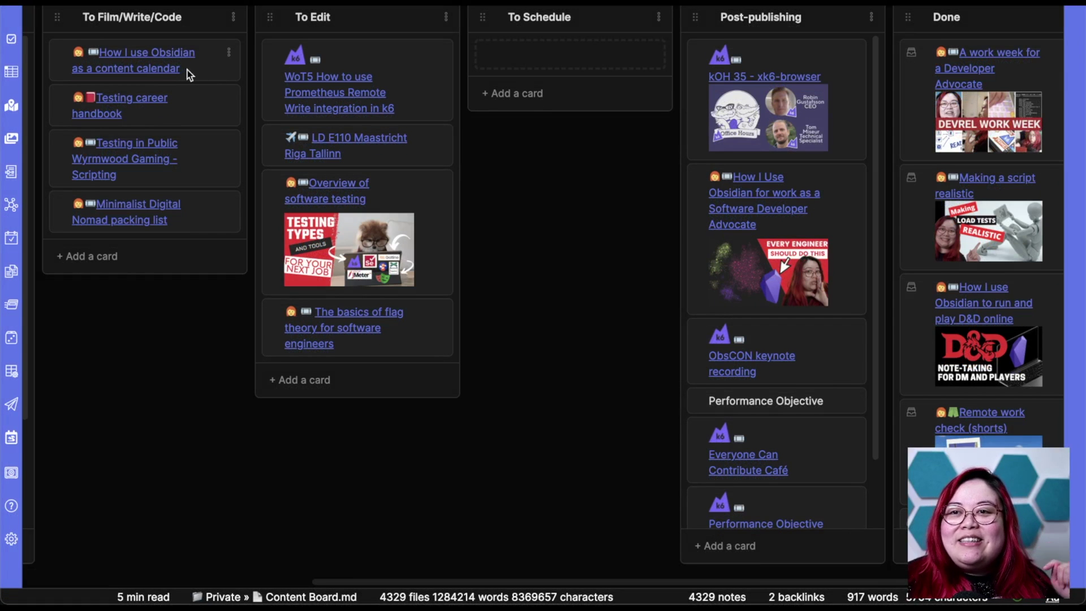
left_click_drag(212, 70, 382, 86)
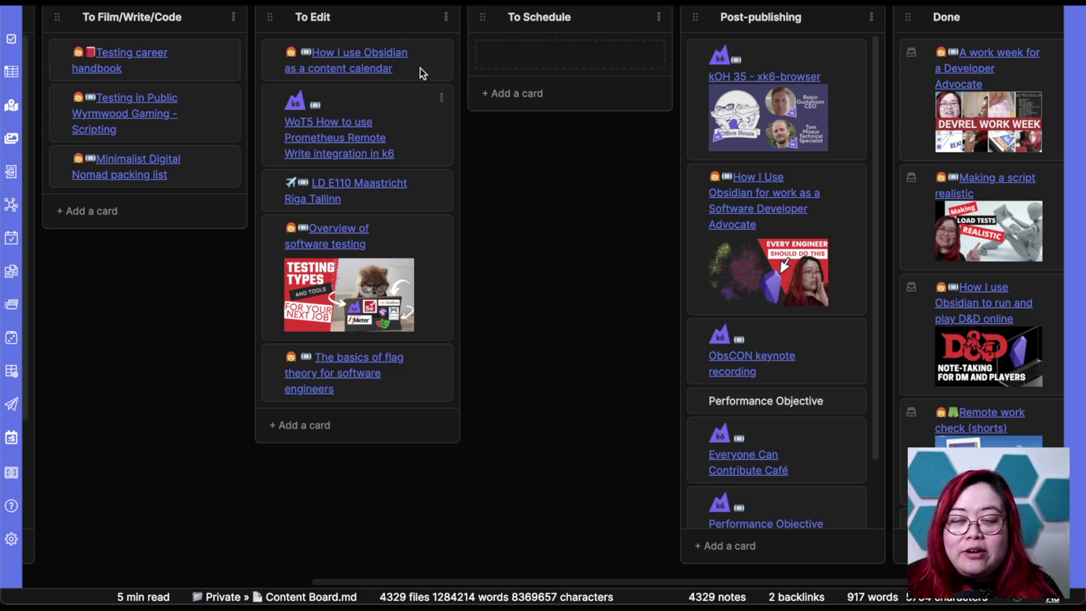
left_click(441, 55)
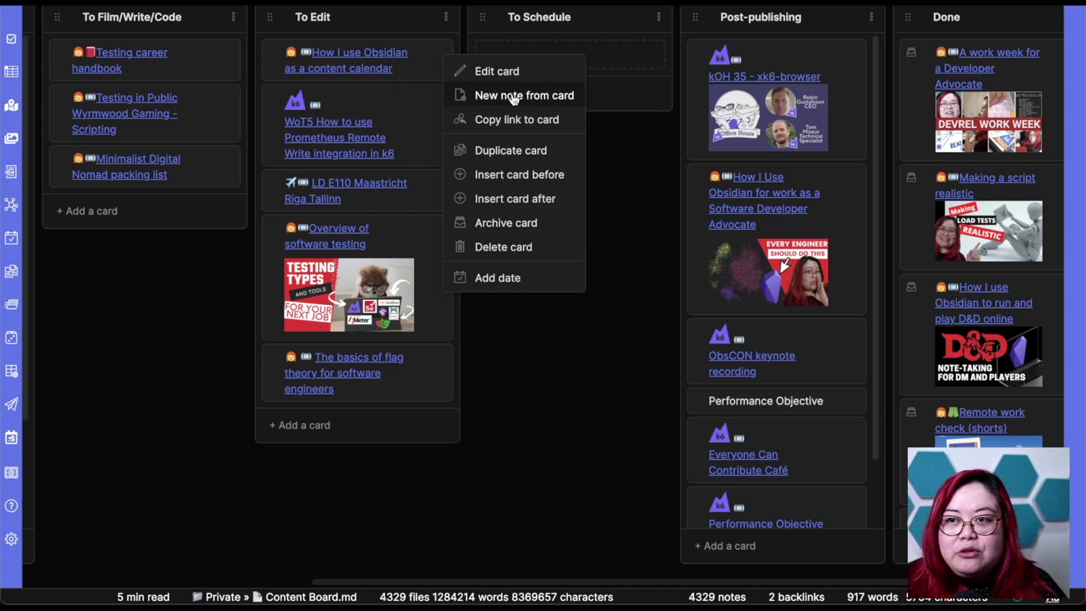
left_click(428, 68)
left_click(378, 68)
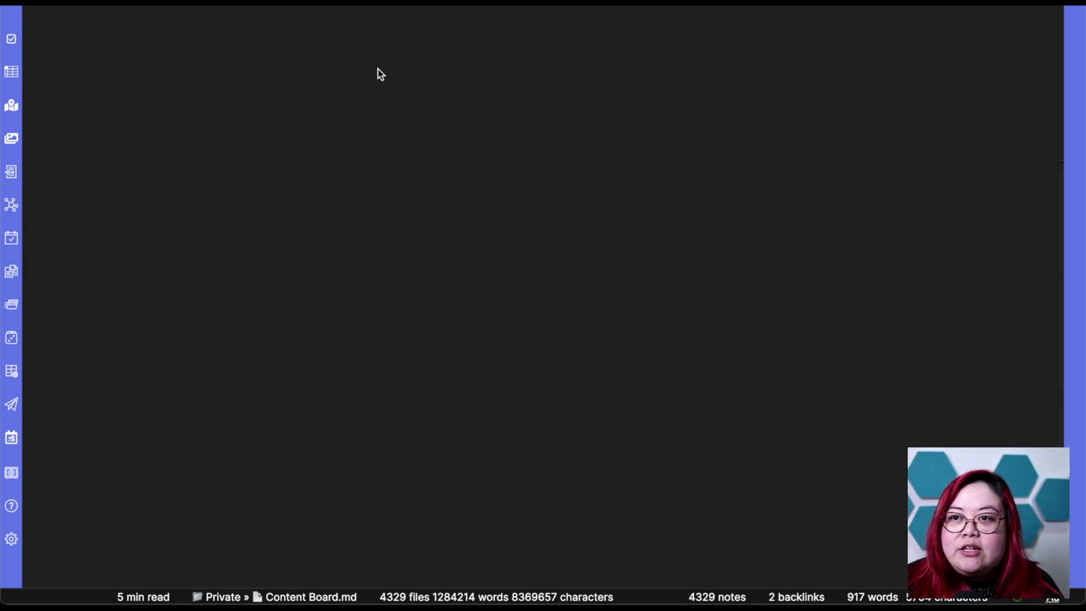
scroll(739, 224, "down", 5)
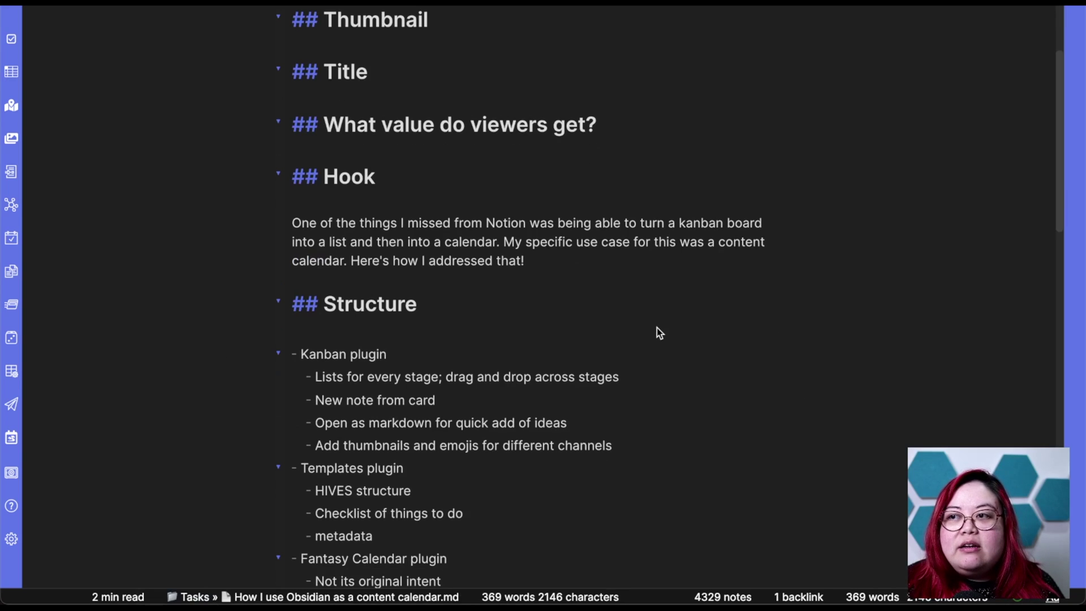
scroll(688, 277, "down", 2)
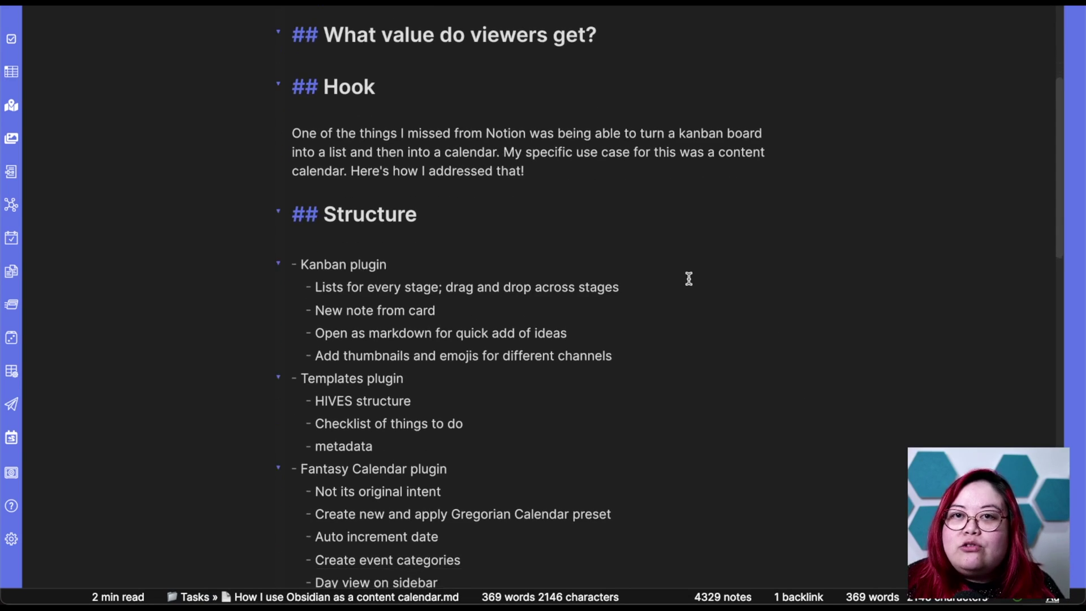
scroll(688, 278, "down", 1)
scroll(688, 279, "down", 1)
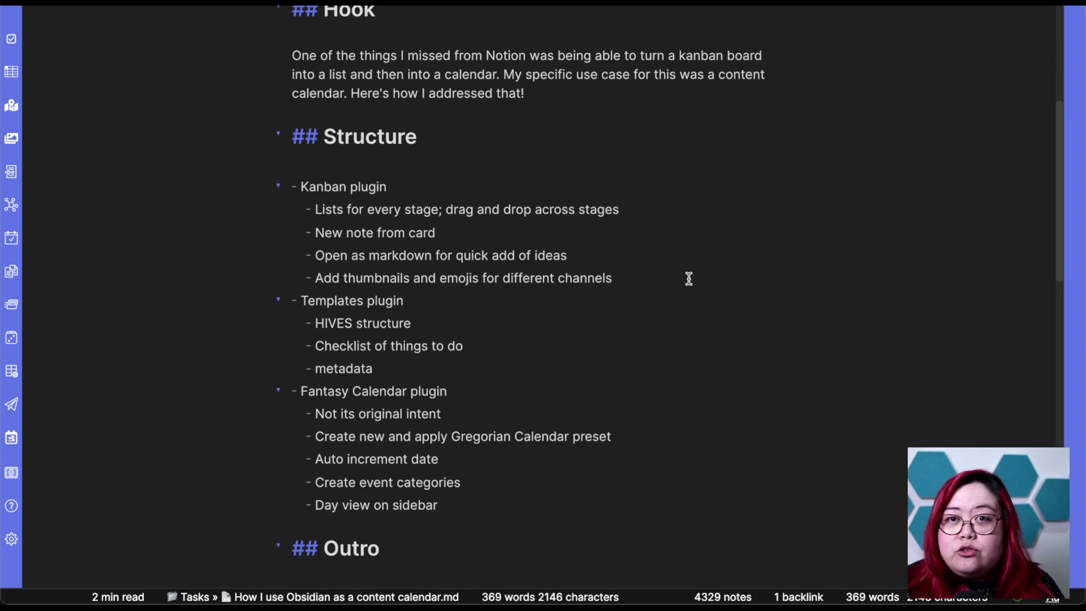
scroll(689, 279, "down", 1)
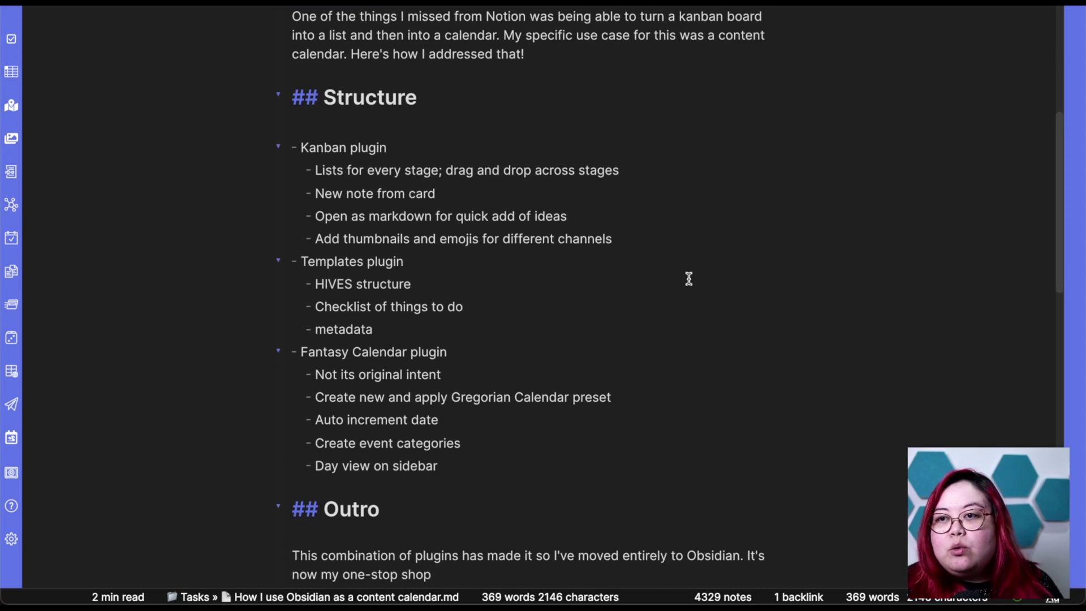
scroll(689, 278, "down", 2)
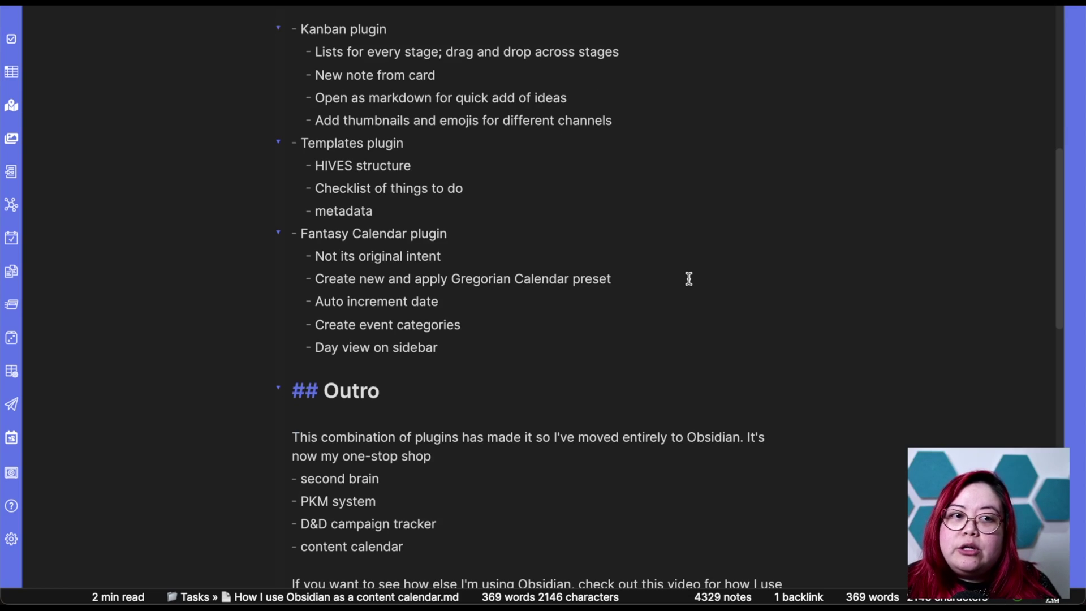
scroll(594, 292, "down", 10)
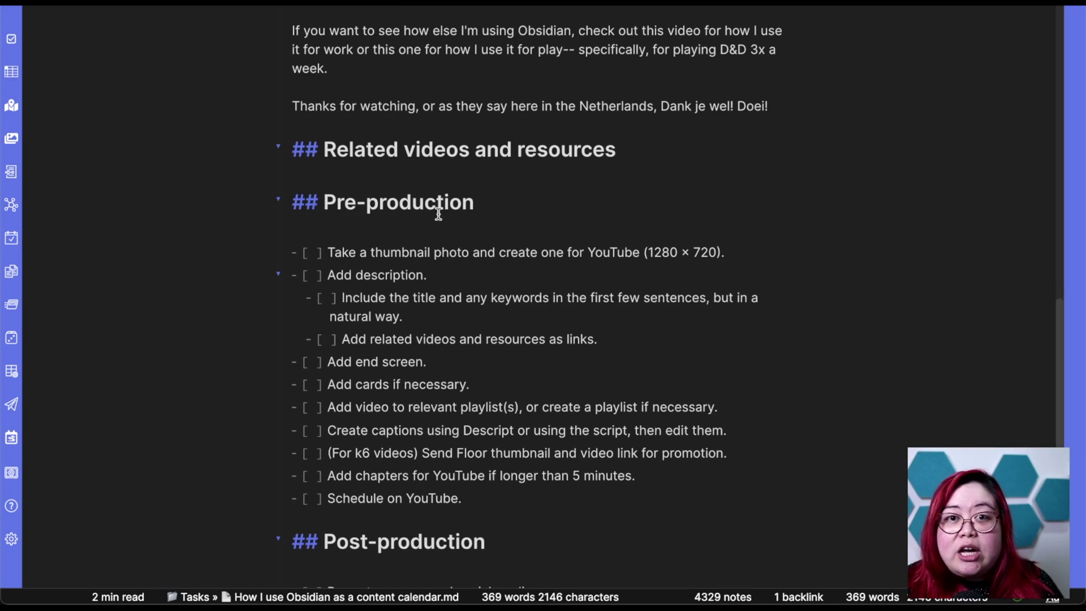
scroll(739, 235, "down", 7)
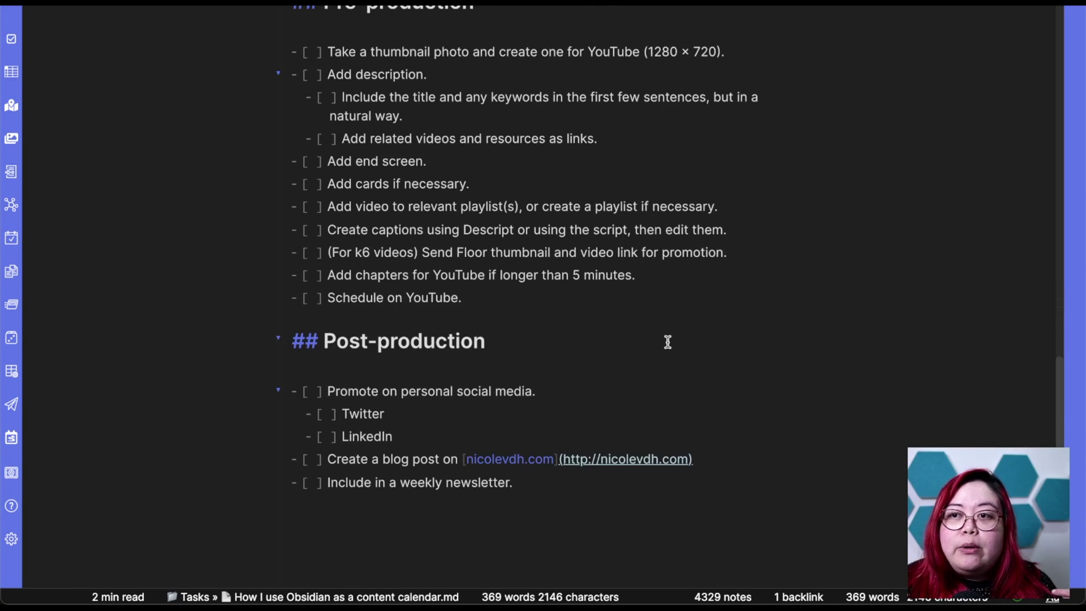
scroll(715, 280, "up", 15)
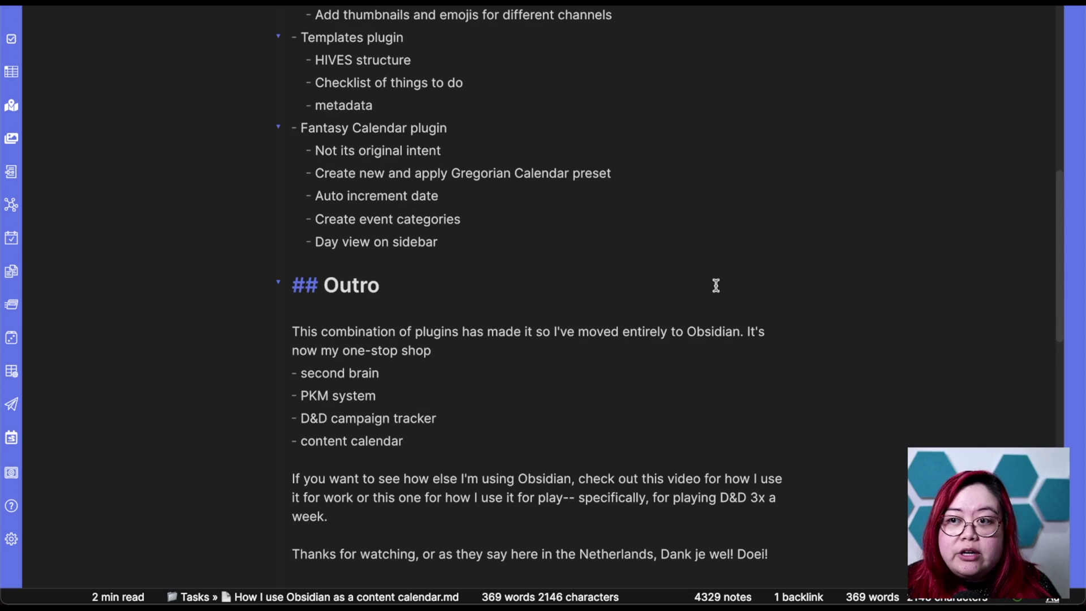
scroll(715, 285, "down", 4)
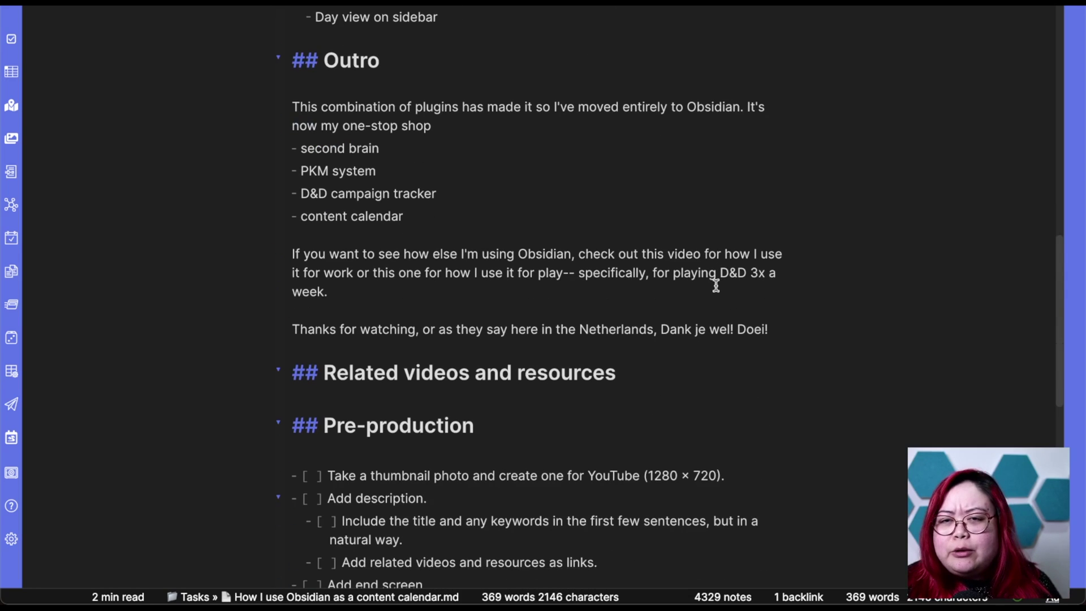
scroll(715, 286, "up", 2)
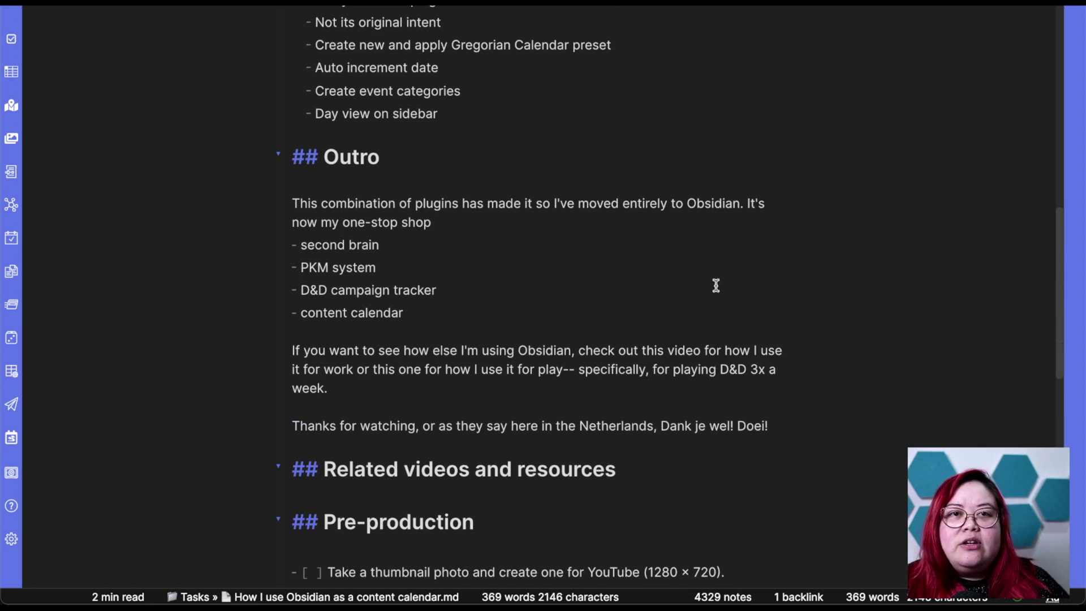
scroll(716, 285, "up", 5)
scroll(715, 285, "up", 1)
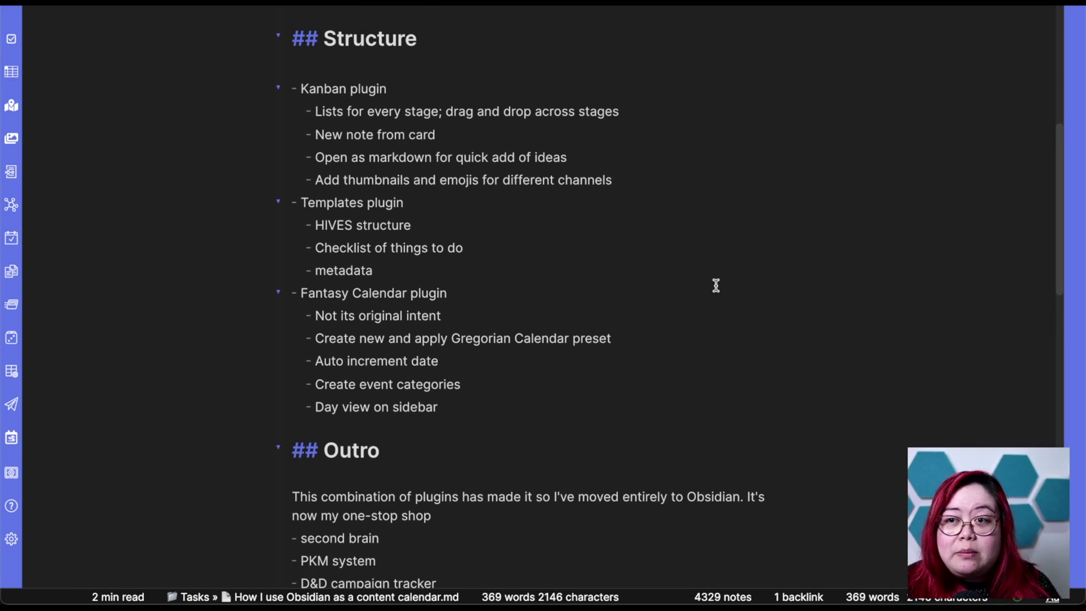
scroll(715, 286, "up", 4)
scroll(715, 285, "down", 3)
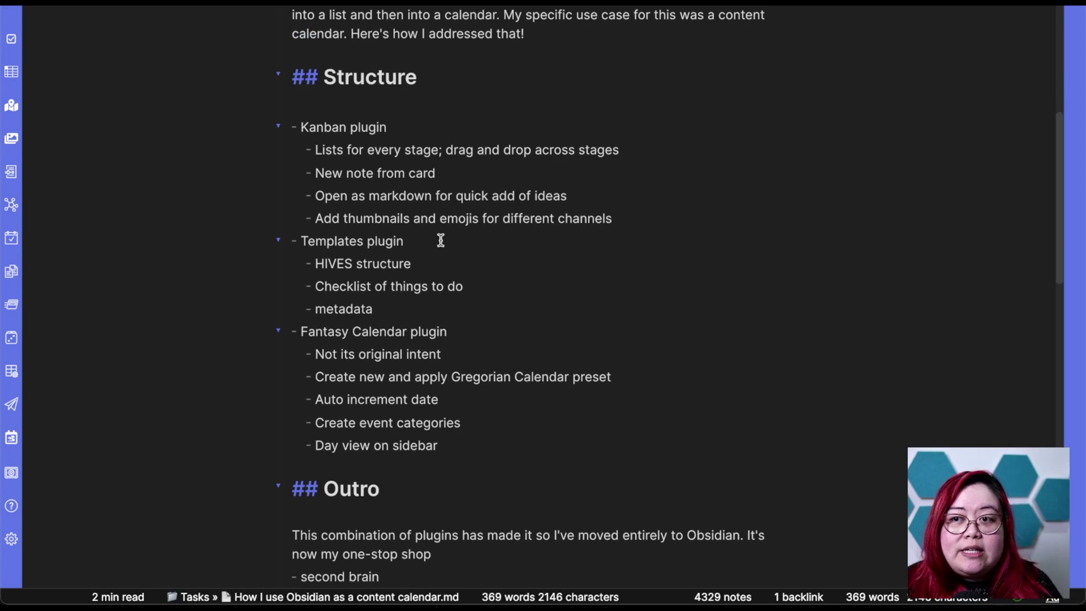
left_click(334, 241)
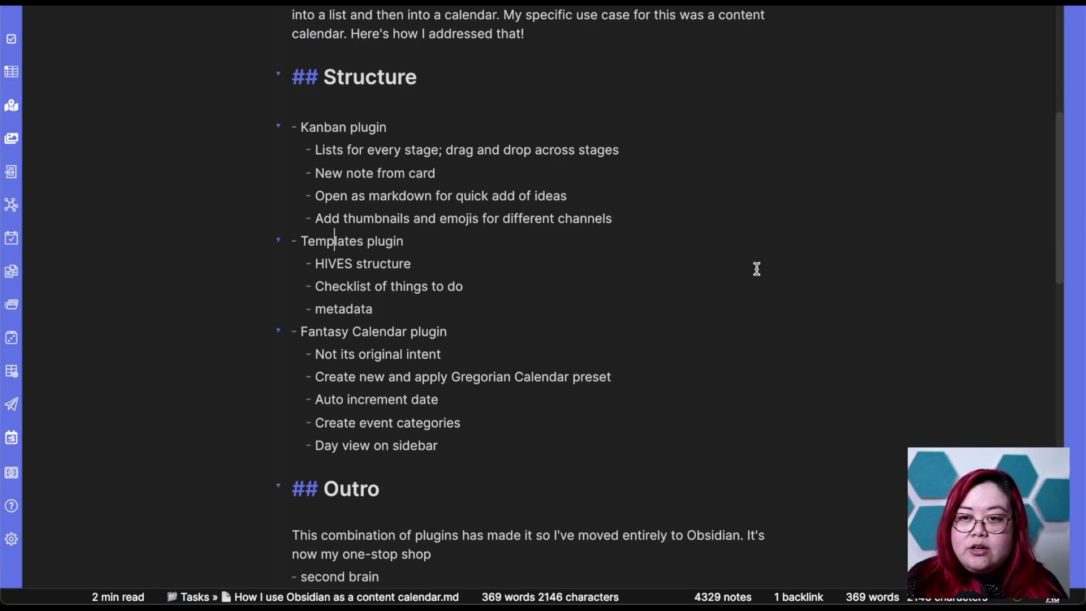
left_click(11, 538)
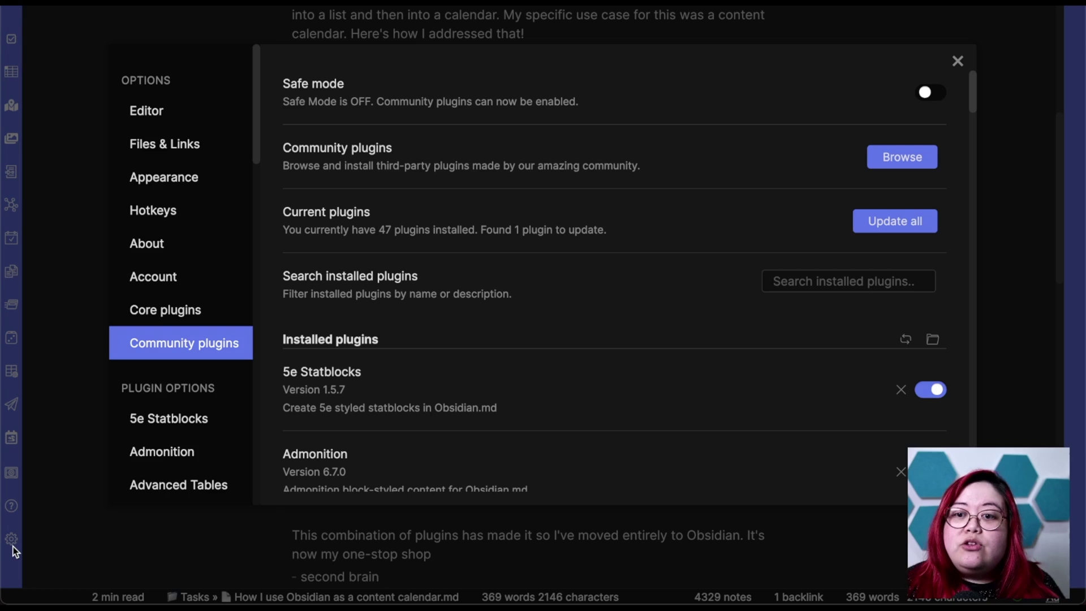
Check that the Templates core plugin is on, close Settings, and create a new note.
left_click(185, 316)
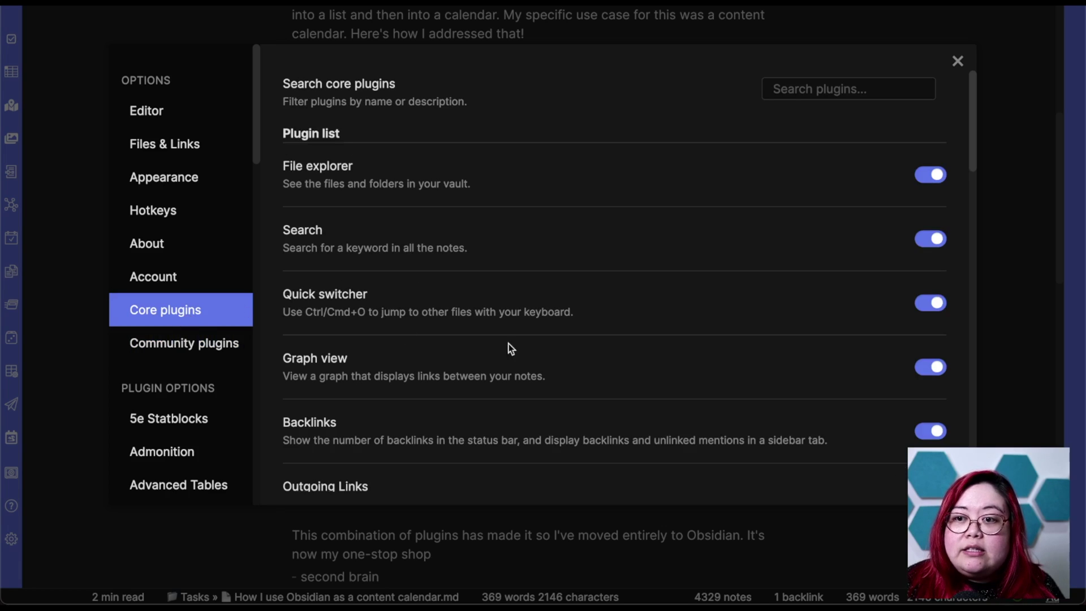
scroll(541, 345, "down", 5)
scroll(541, 345, "down", 1)
scroll(453, 431, "down", 1)
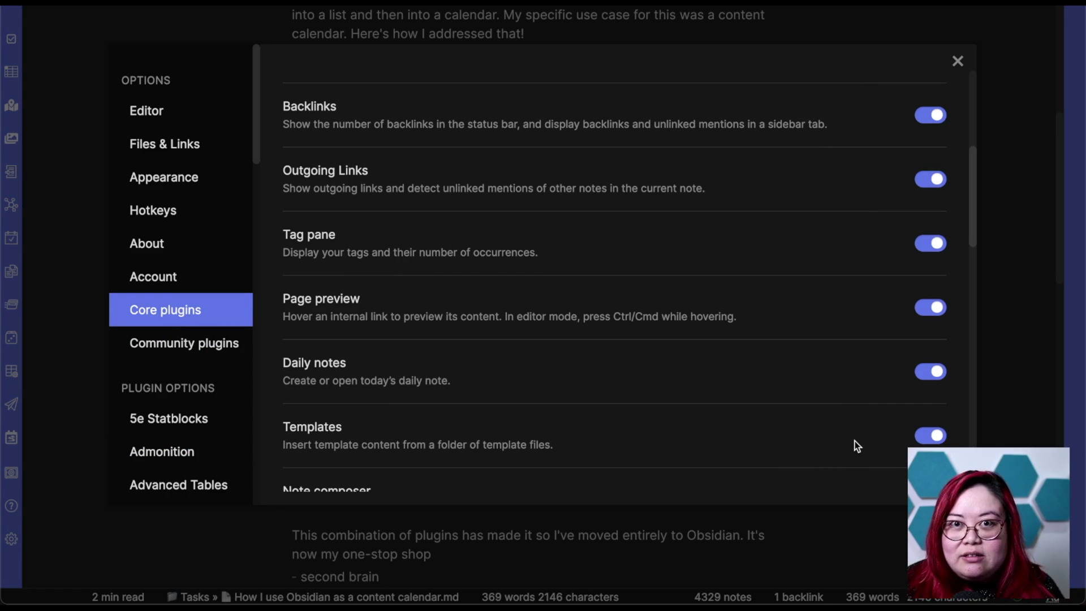
left_click(957, 63)
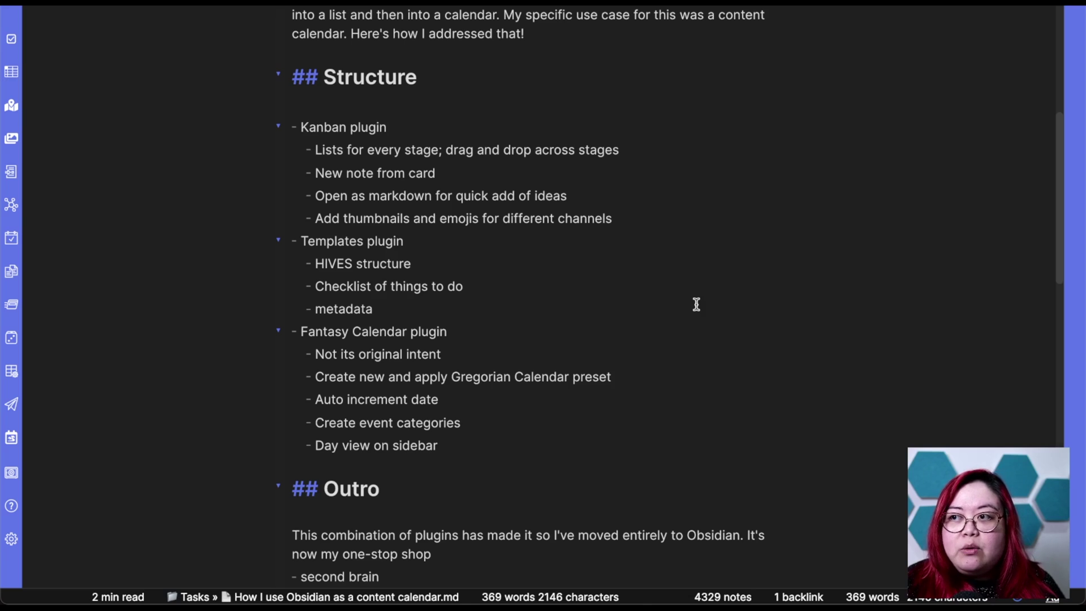
key("ctrl+n")
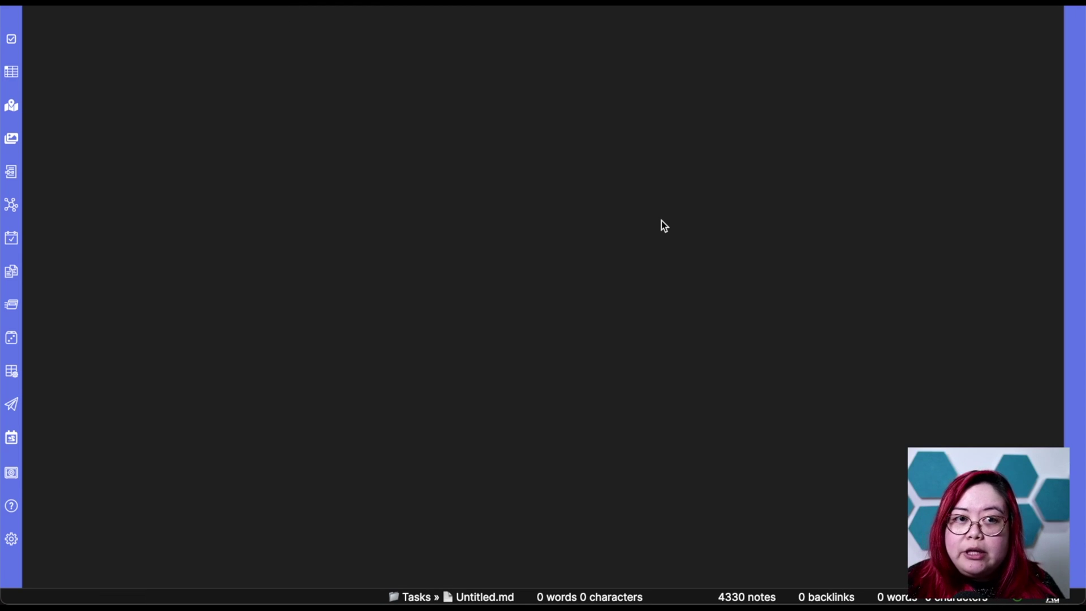
Insert the 'NVDH Video' template into the untitled note.
key("super+p")
type("insert")
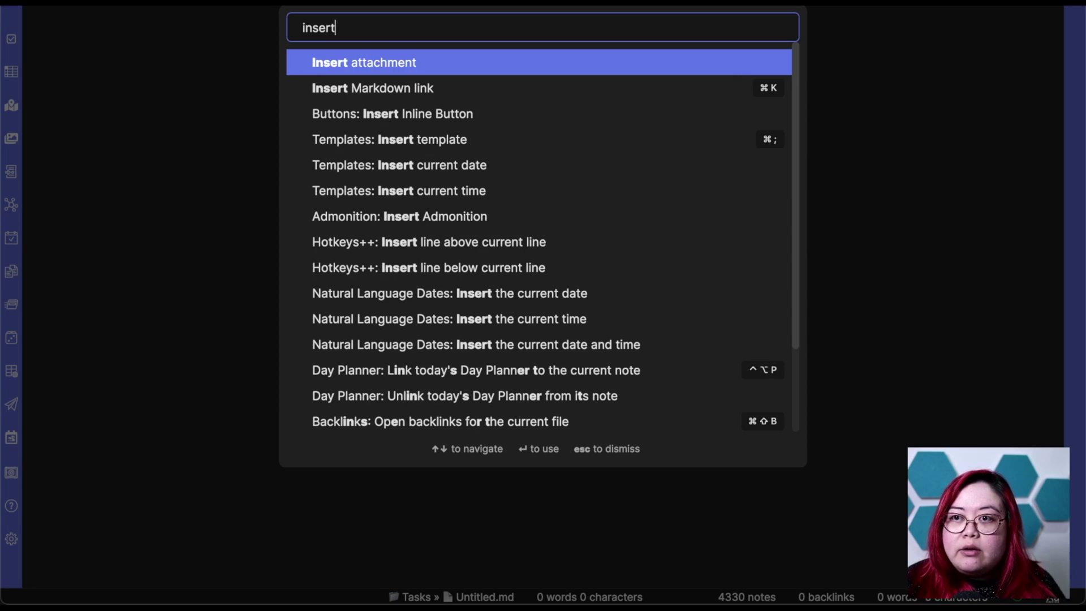
type(" temp")
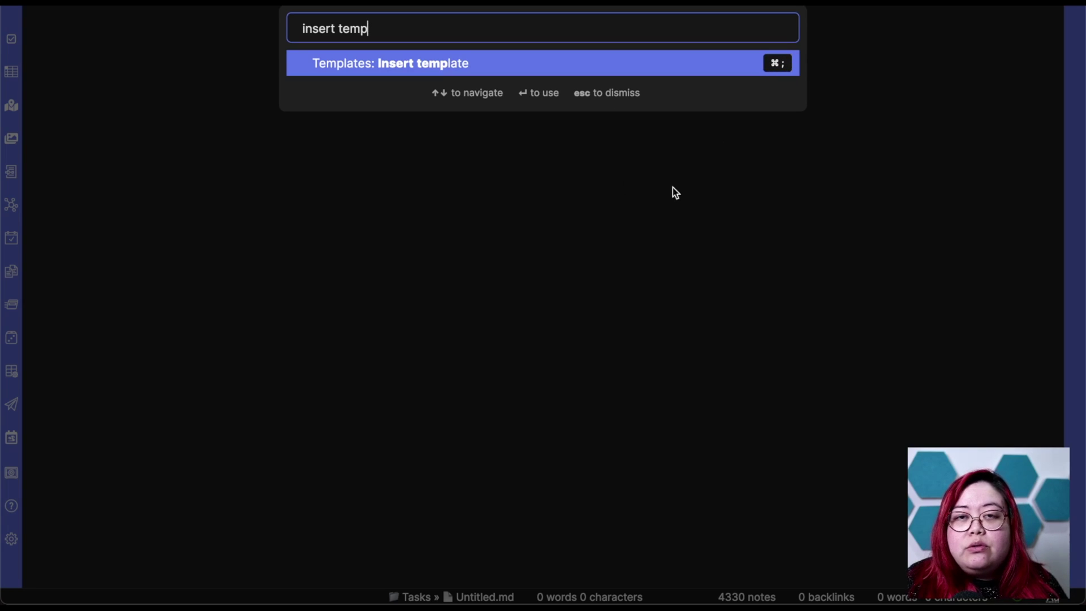
key("Escape")
key("alt+t")
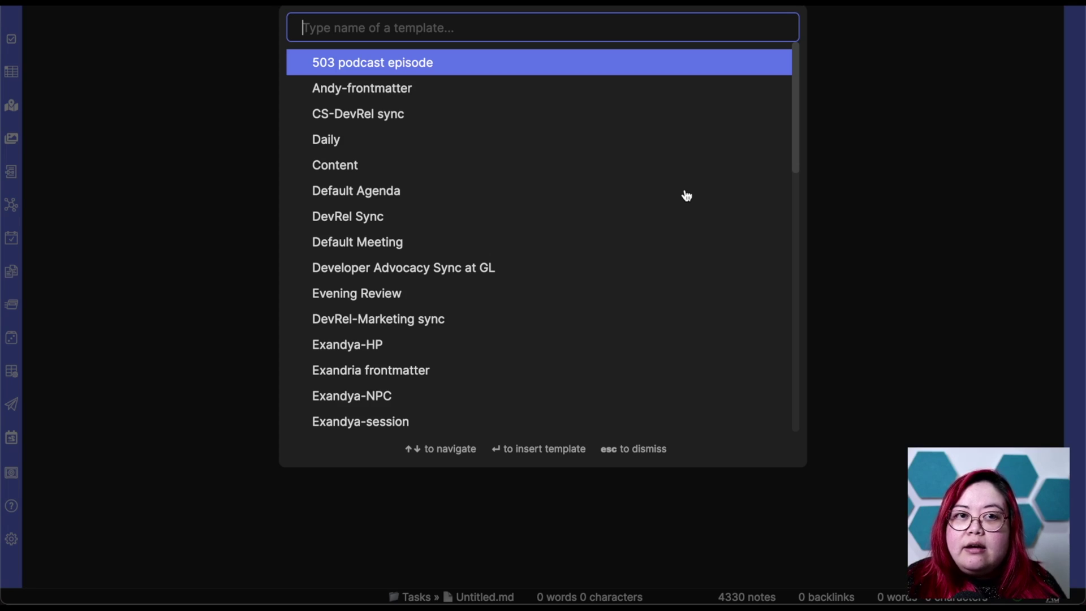
type("nvdh")
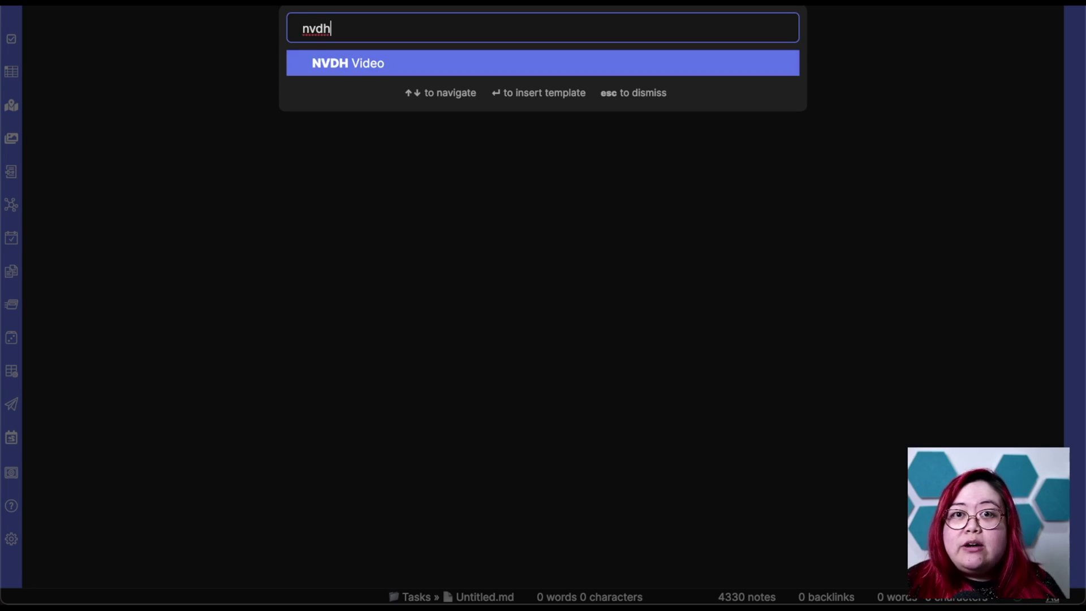
key("Return")
Scroll through the inserted template's headings and checklists.
scroll(830, 119, "up", 15)
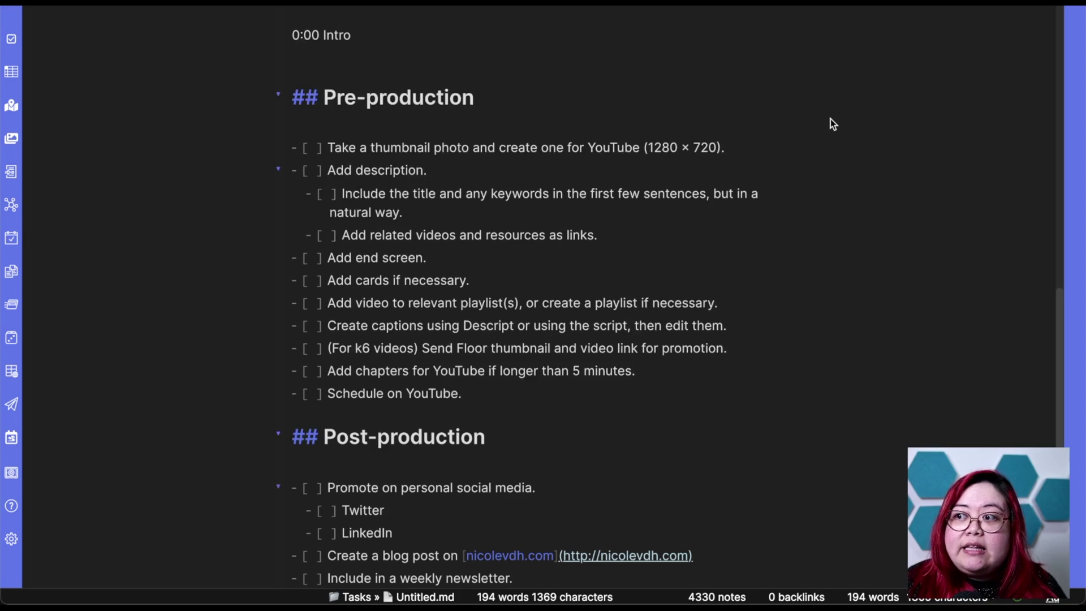
scroll(830, 118, "down", 5)
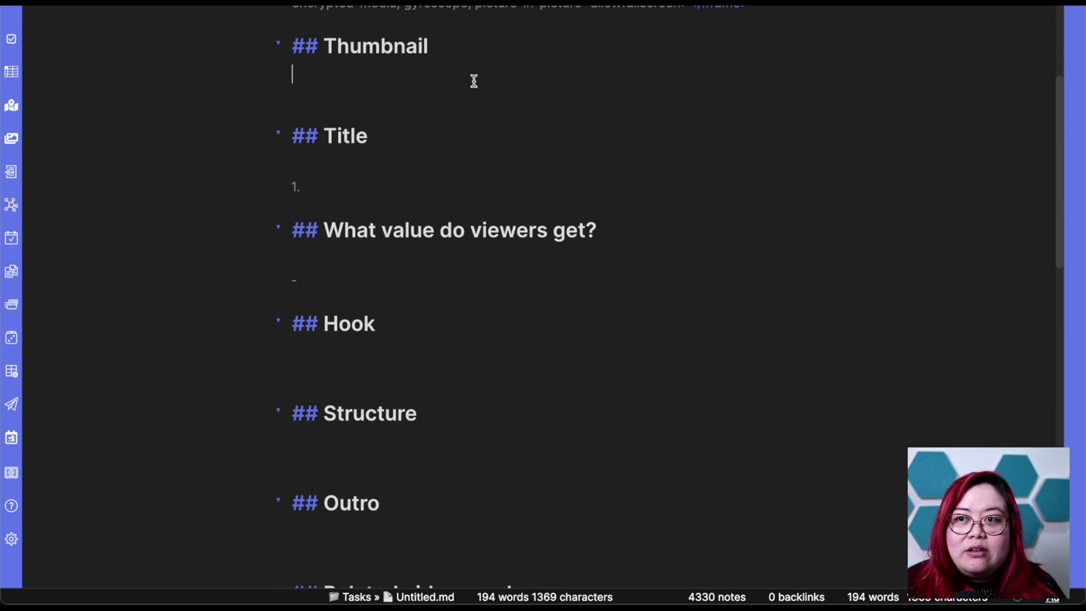
left_click(453, 283)
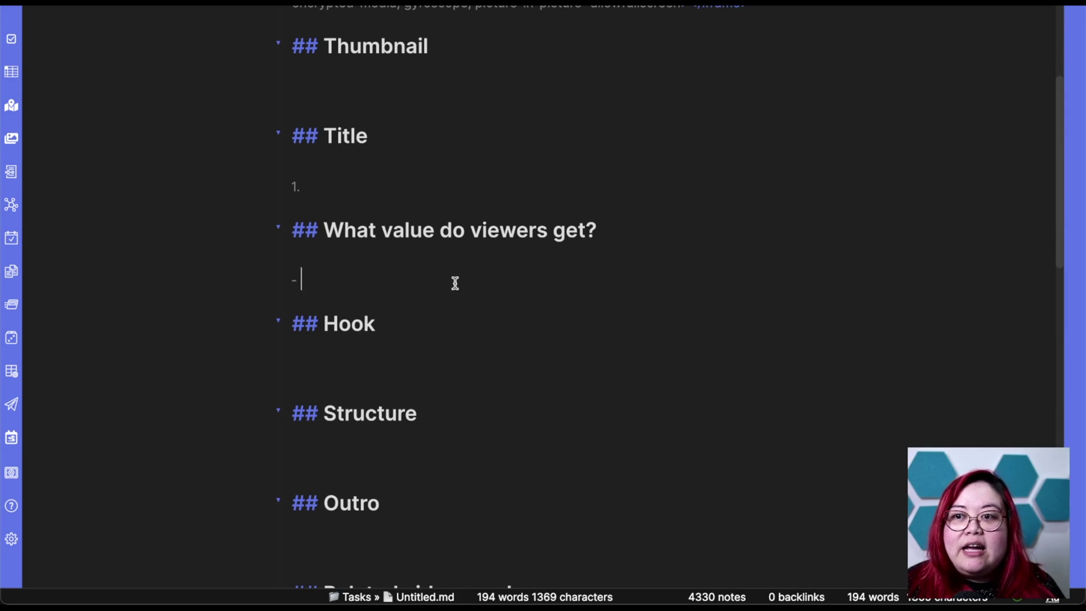
scroll(417, 362, "down", 2)
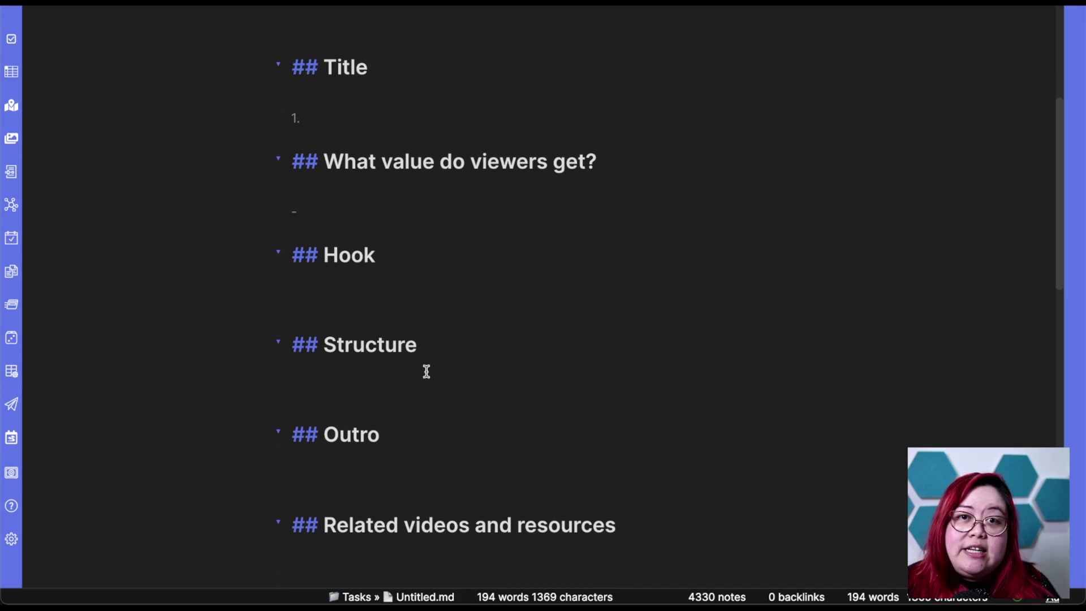
scroll(531, 375, "down", 1)
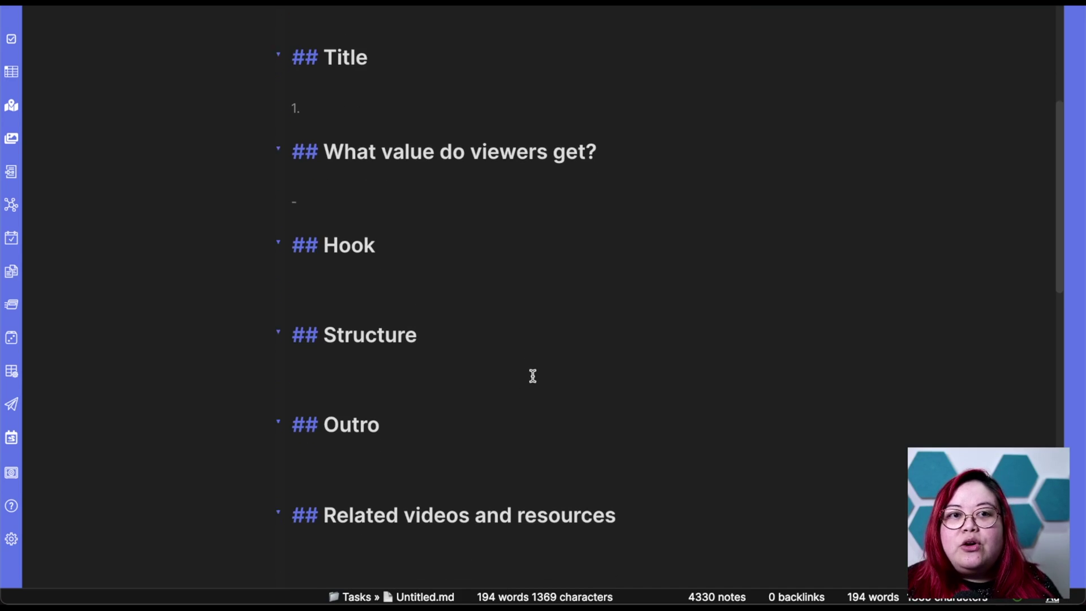
scroll(532, 376, "down", 1)
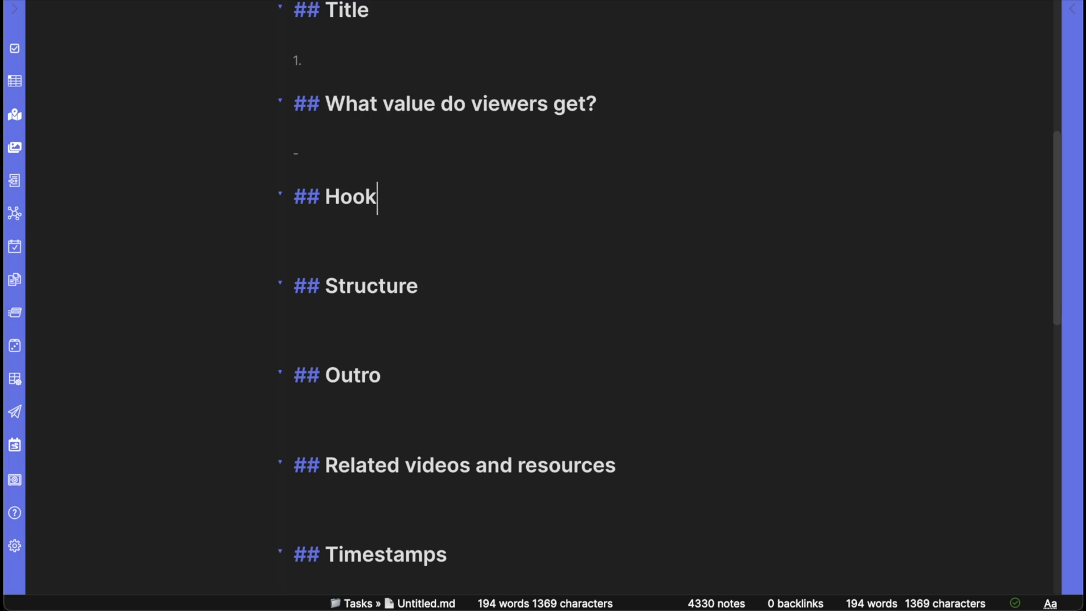
Open the Content Board note via the quick switcher with 'conten'.
key("super+o")
type("conten")
key("Down")
key("Return")
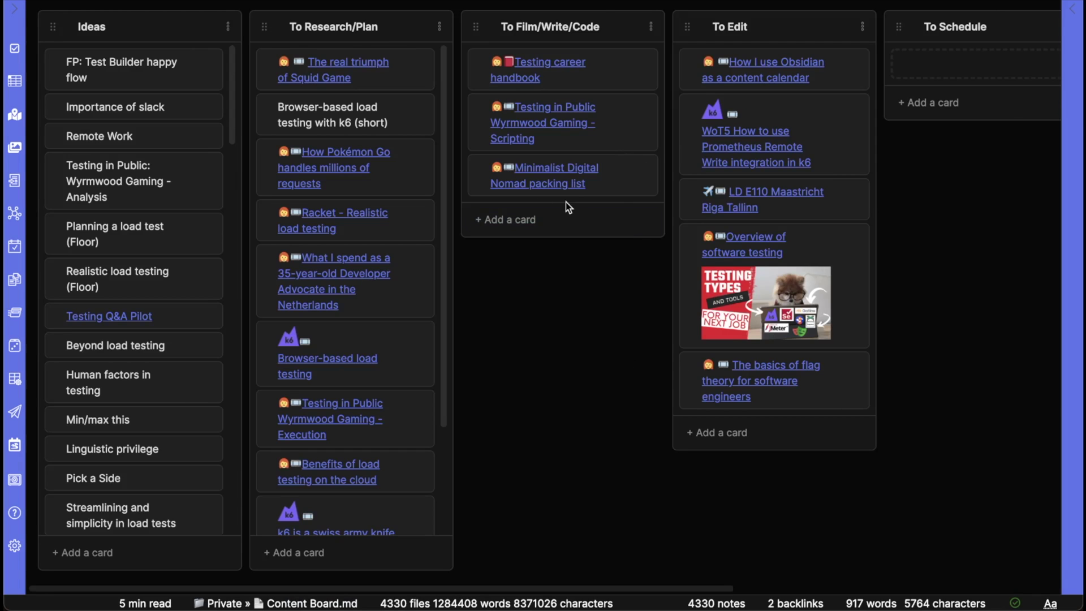
Switch the Content Board pane to 'Open as markdown' view.
scroll(565, 202, "right", 8)
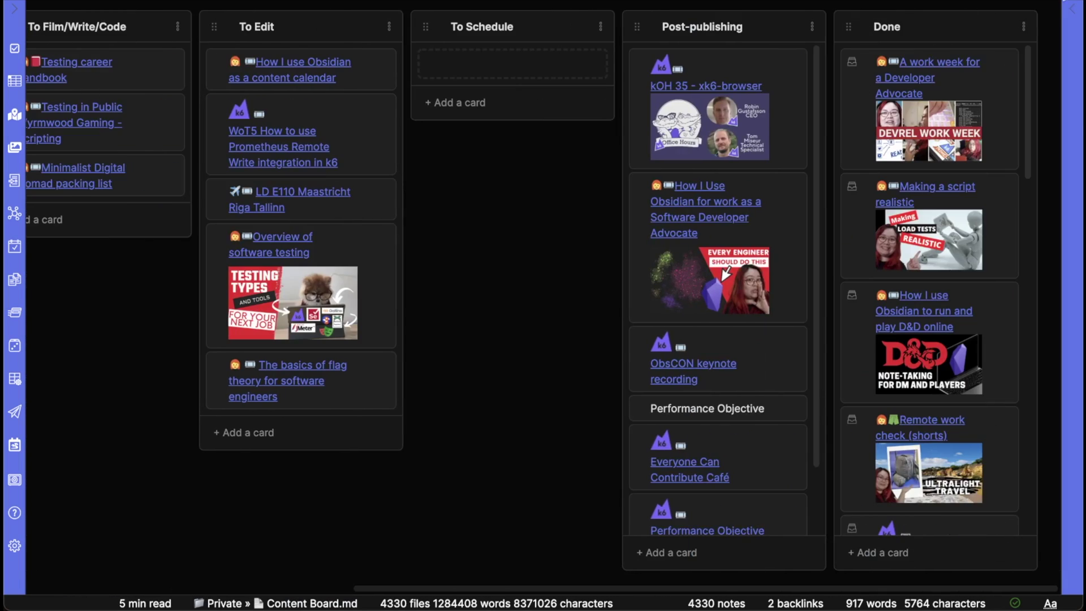
left_click(1017, 10)
left_click(951, 5)
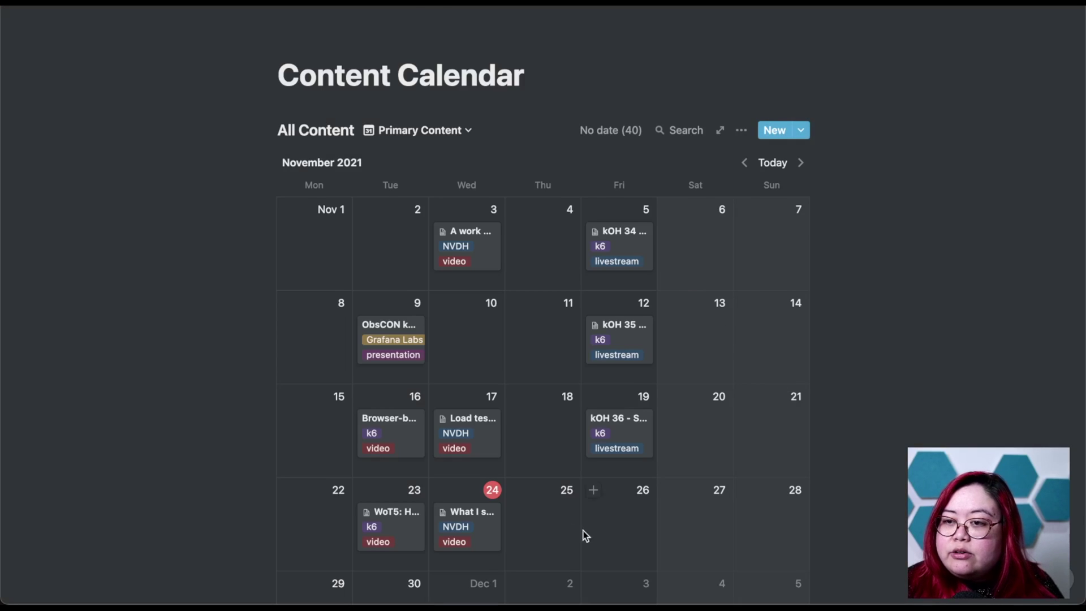
Switch Notion's Content Calendar to the 'Table: To Do' view.
left_click(424, 76)
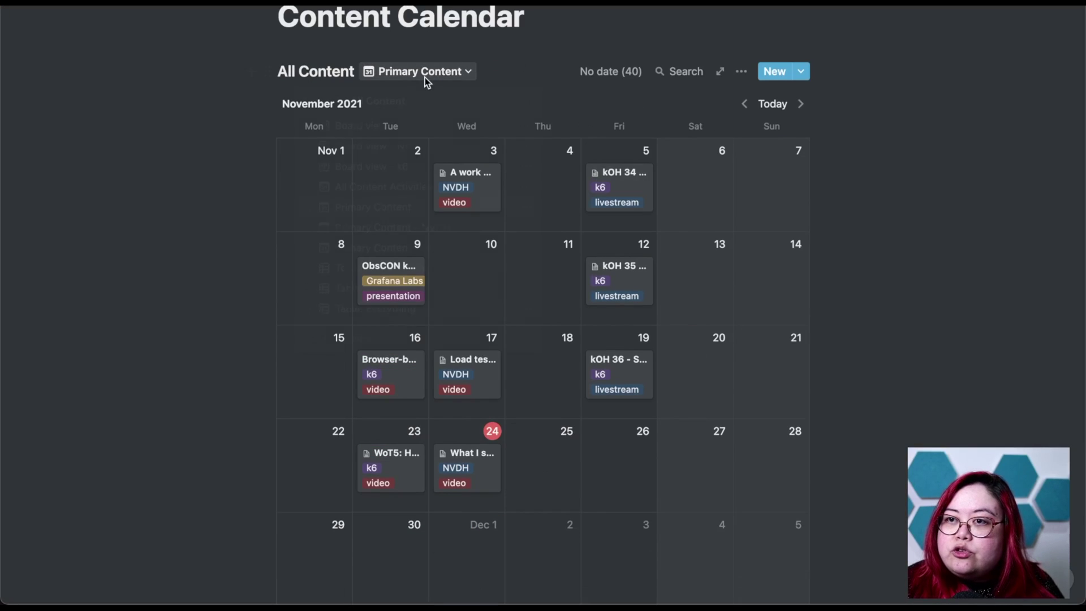
left_click(382, 294)
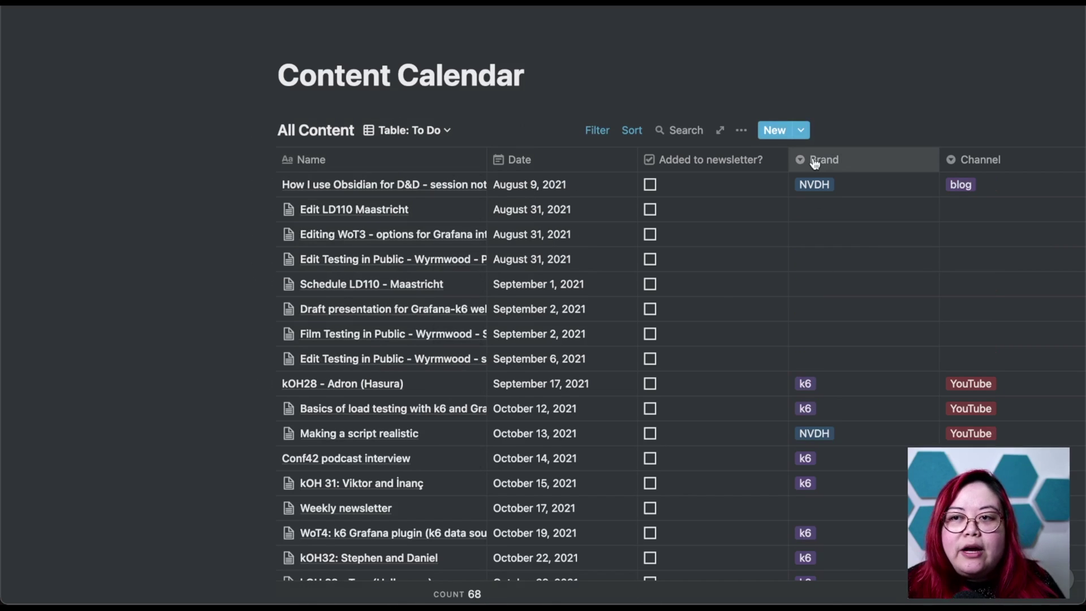
Back in Obsidian, scroll Content Board.md down to the To Edit and To Schedule headings.
key("super+Tab")
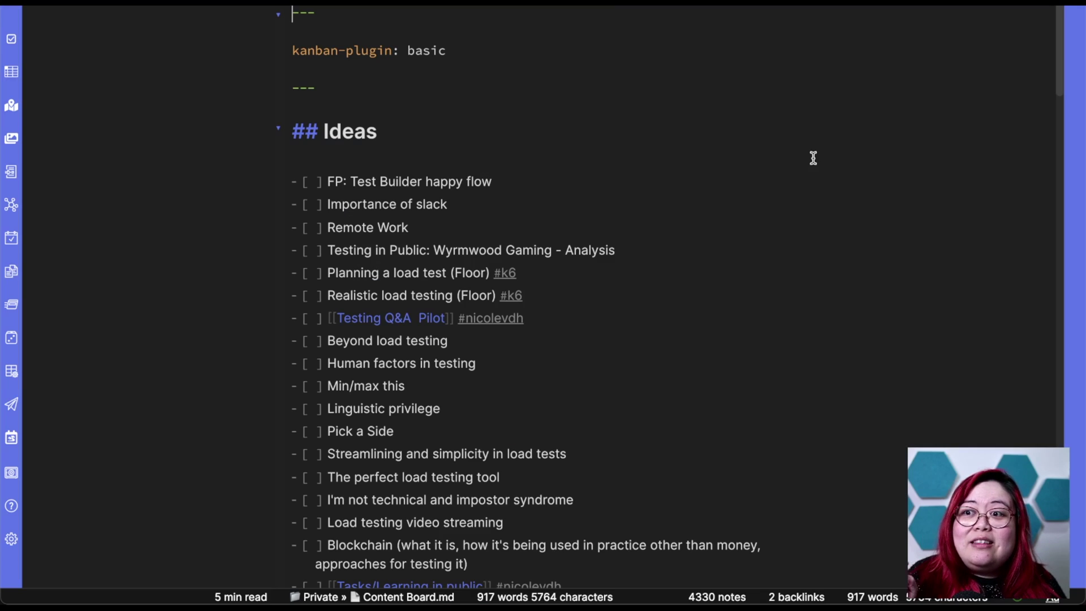
scroll(735, 283, "down", 4)
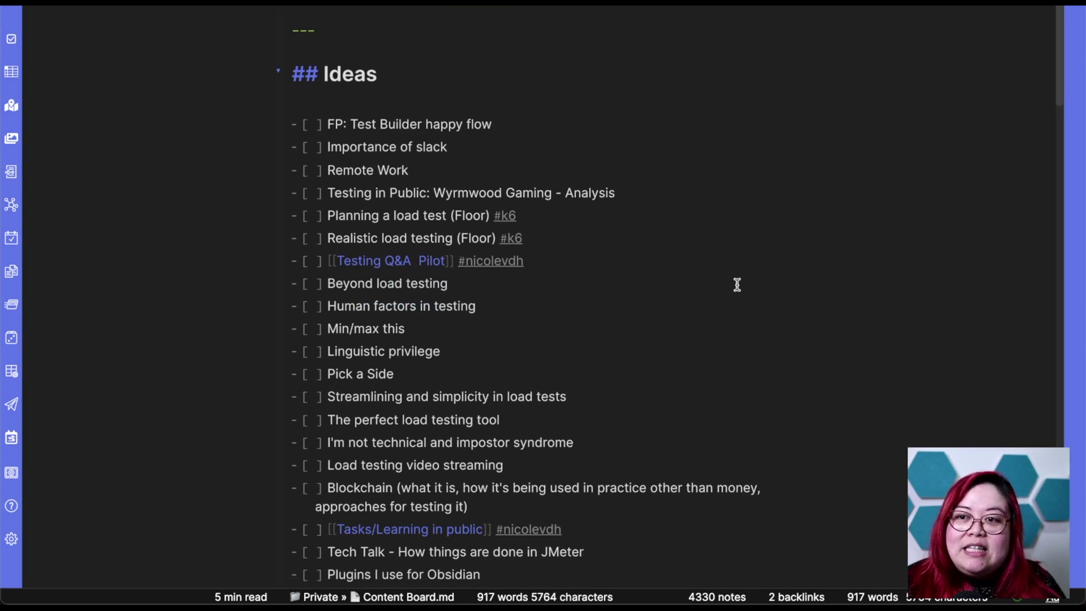
scroll(737, 285, "down", 1)
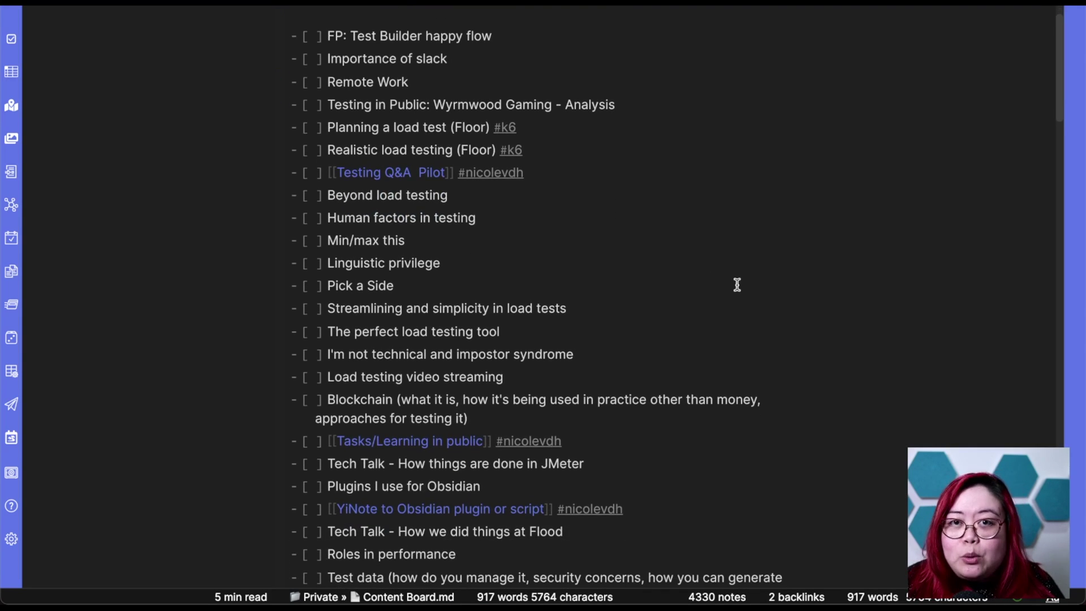
scroll(737, 285, "down", 2)
scroll(737, 284, "down", 4)
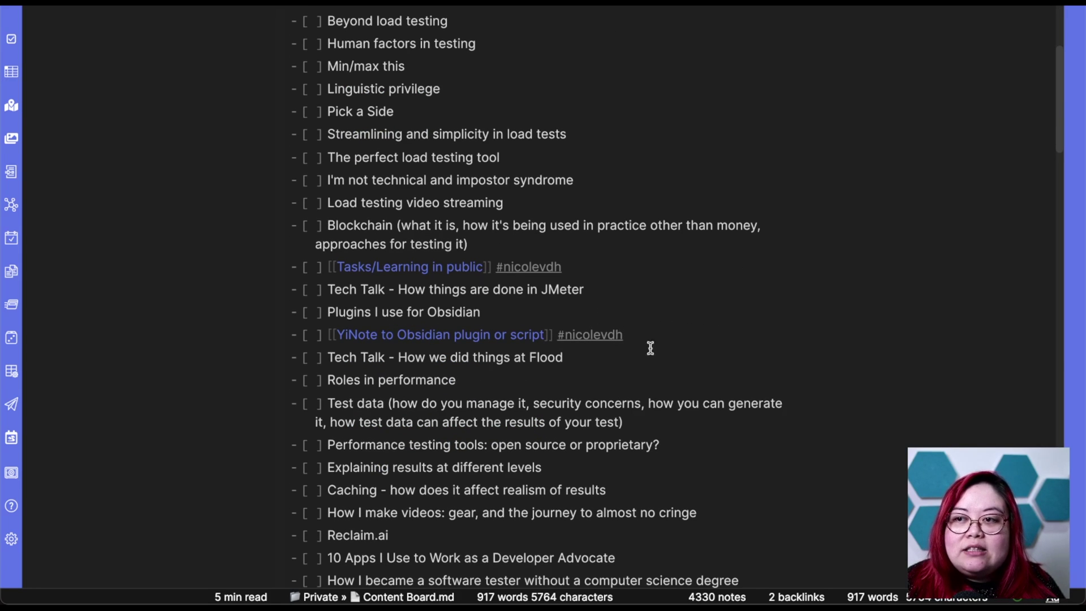
scroll(726, 342, "down", 20)
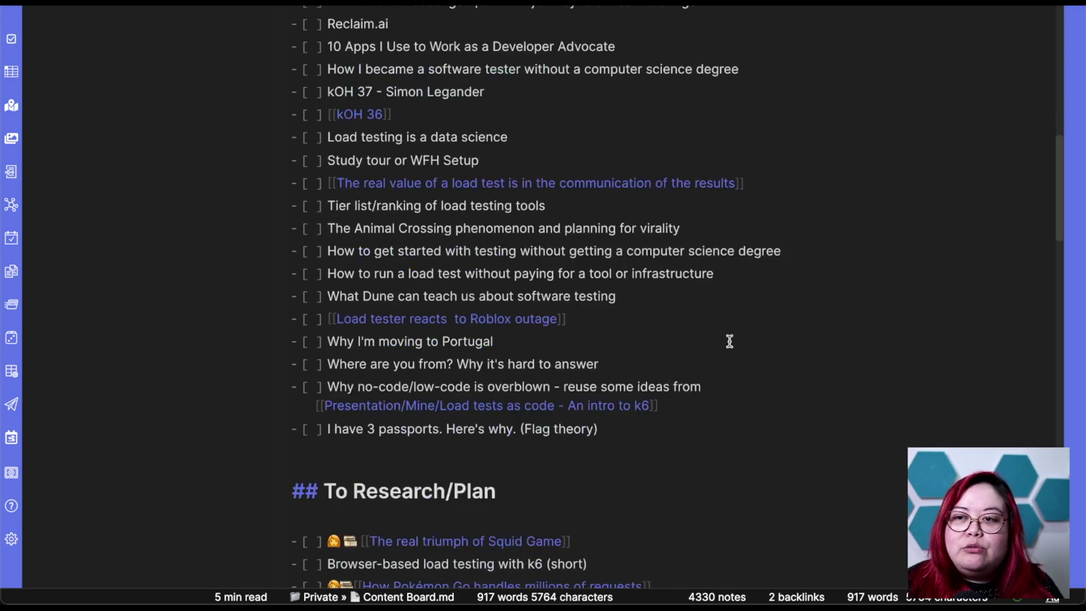
scroll(727, 341, "up", 2)
scroll(582, 283, "down", 11)
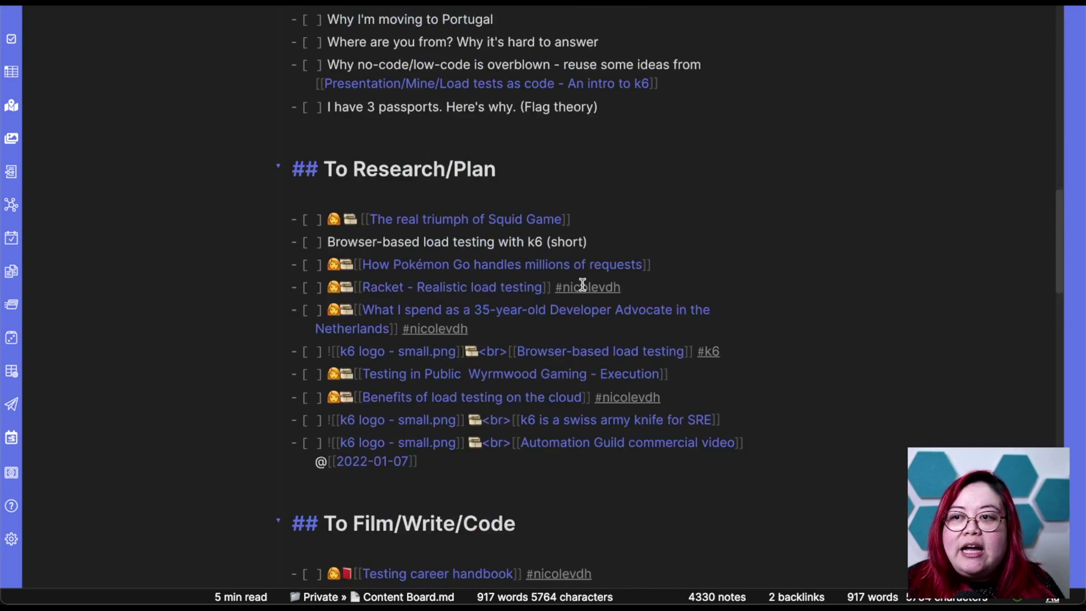
scroll(583, 284, "up", 20)
scroll(582, 283, "down", 20)
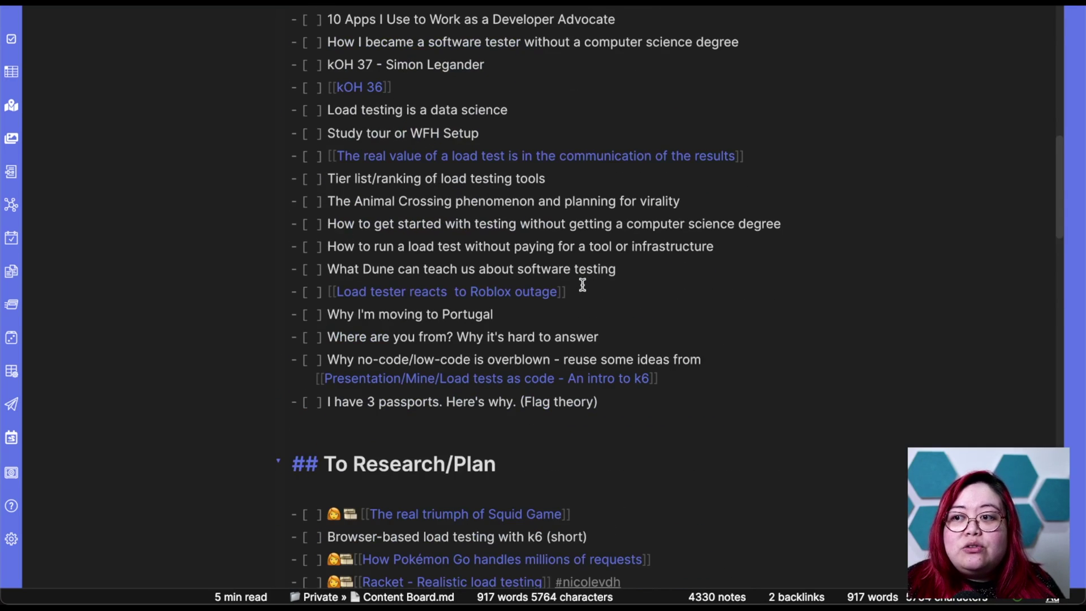
scroll(582, 284, "down", 3)
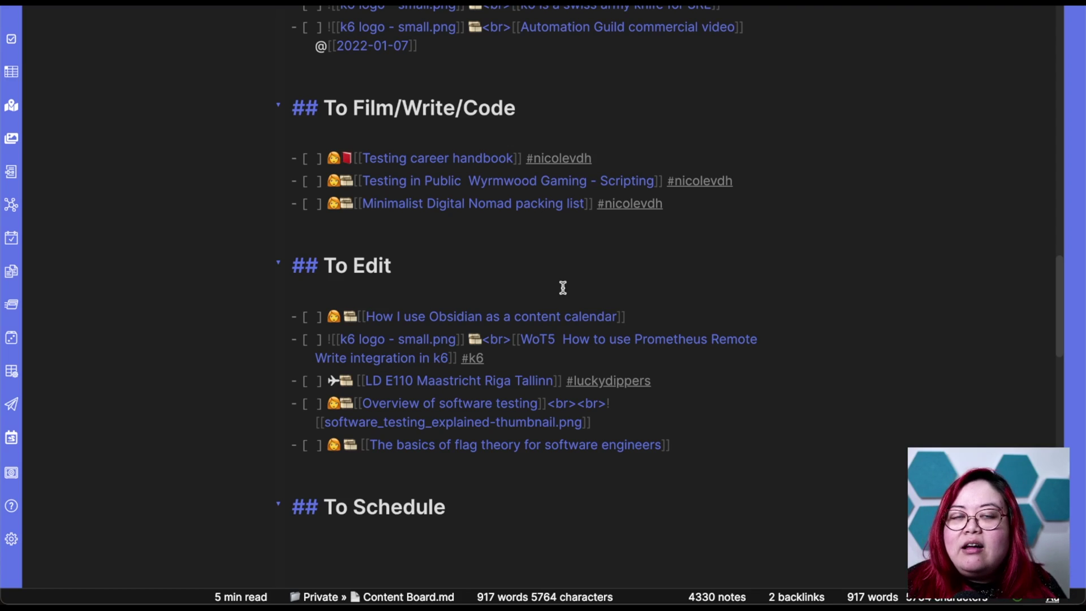
left_click(649, 266)
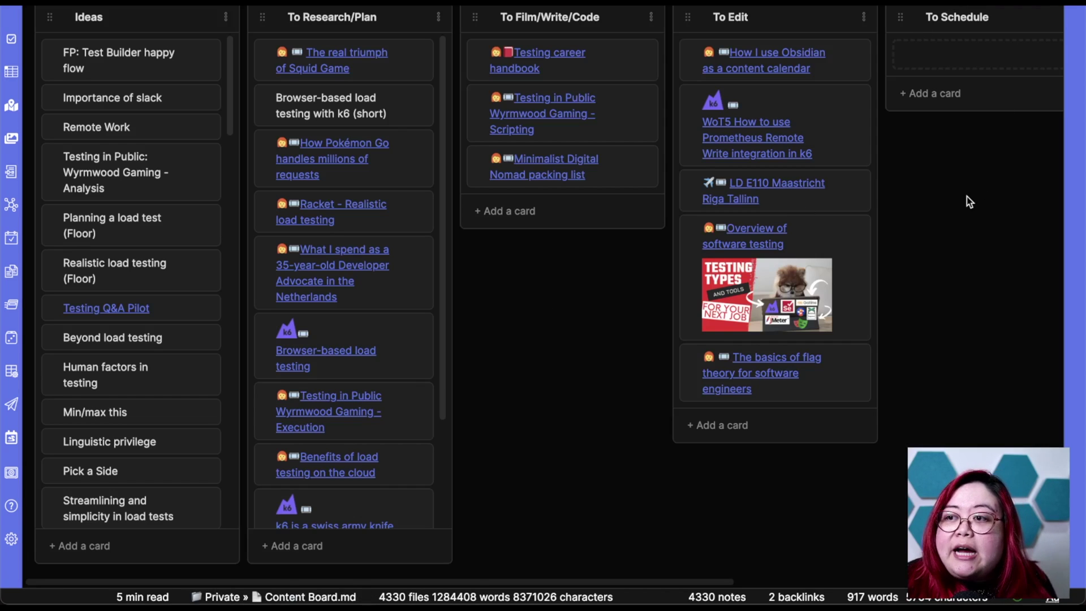
Scroll the kanban right to reveal the Post-publishing and Done columns.
scroll(968, 202, "right", 10)
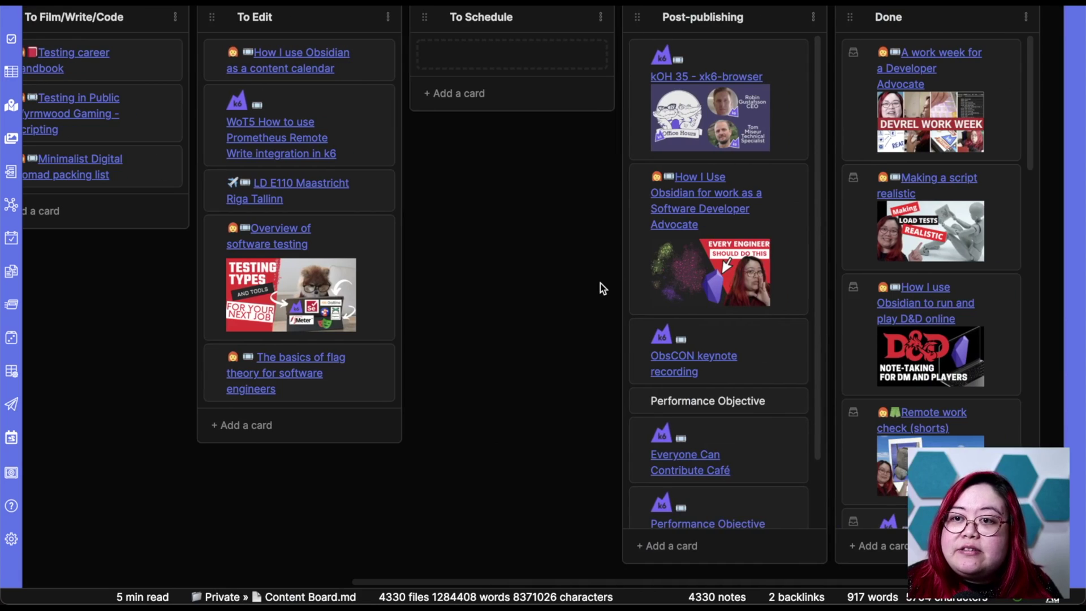
left_click(382, 231)
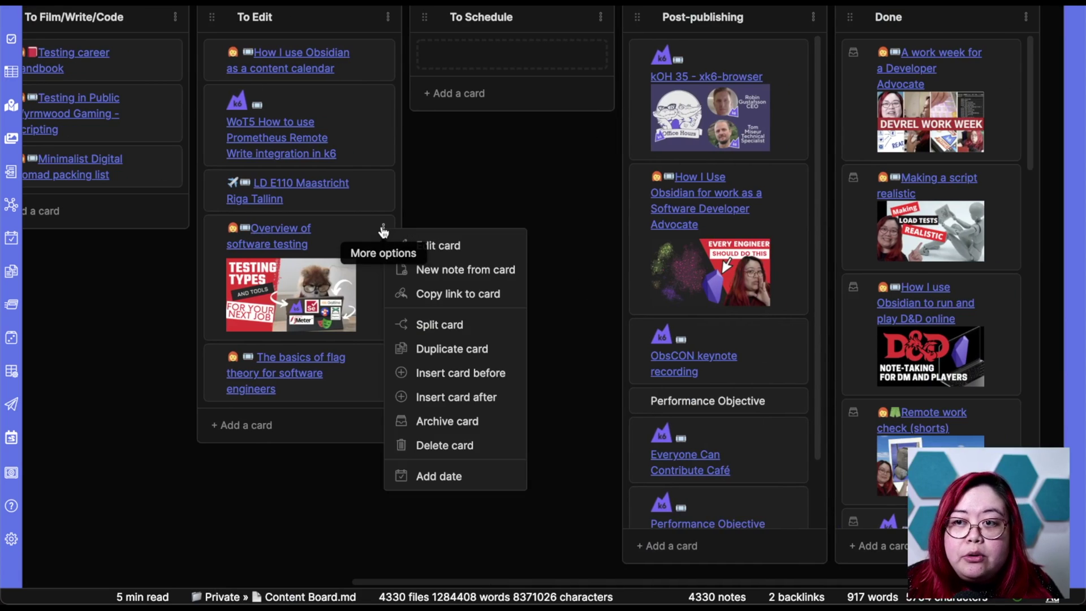
left_click(439, 244)
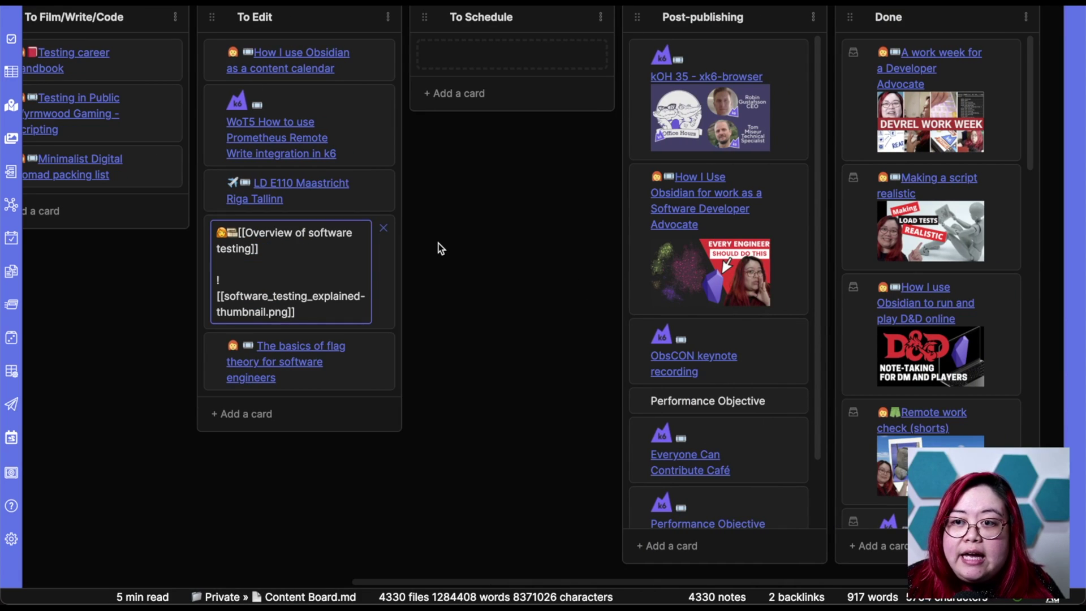
left_click(238, 232)
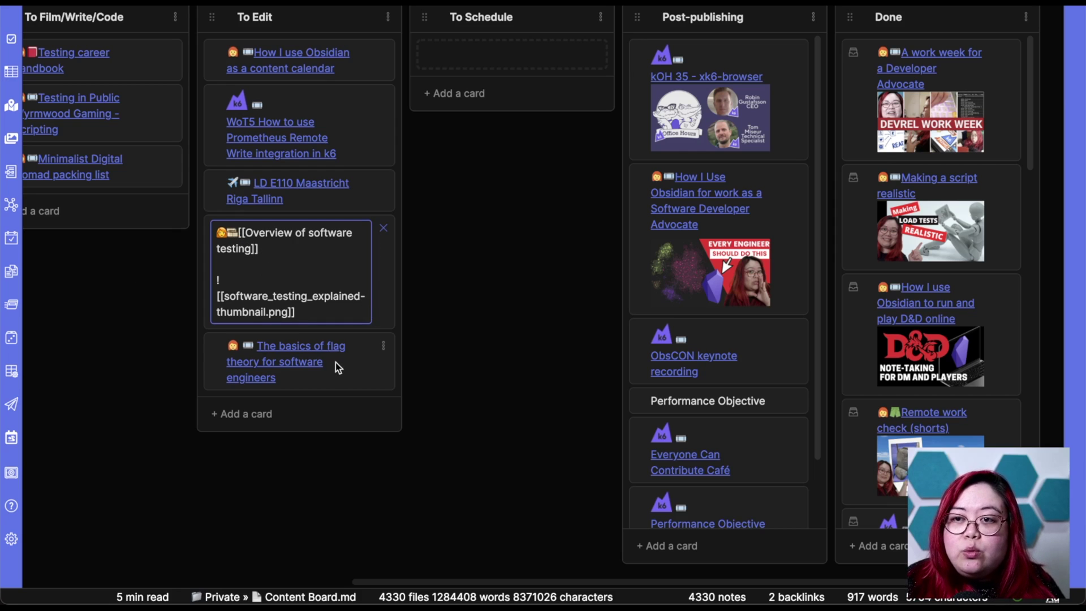
key("super+shift+e")
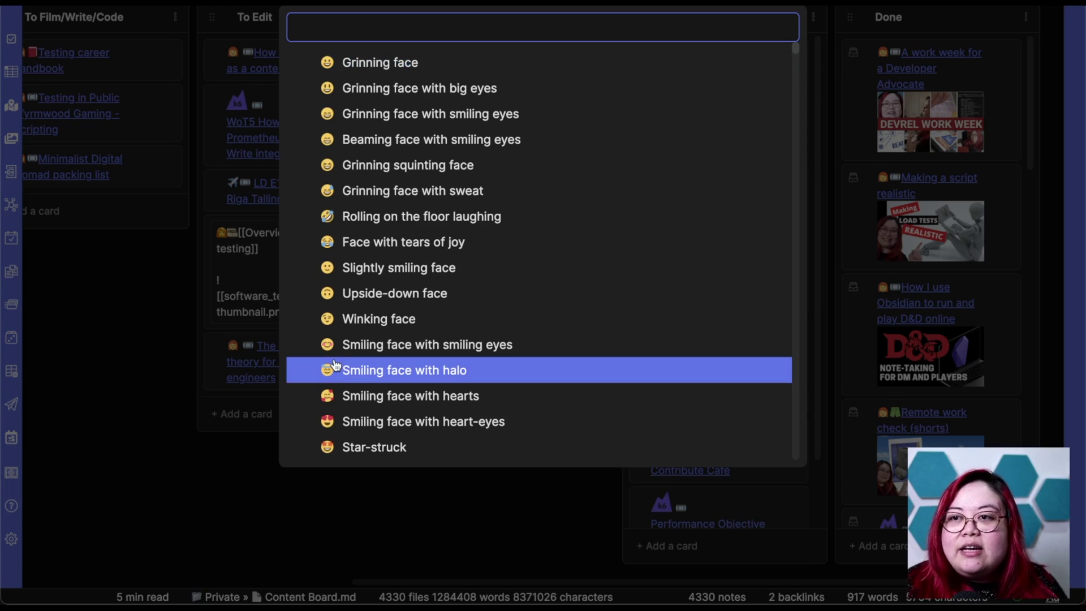
key("Escape")
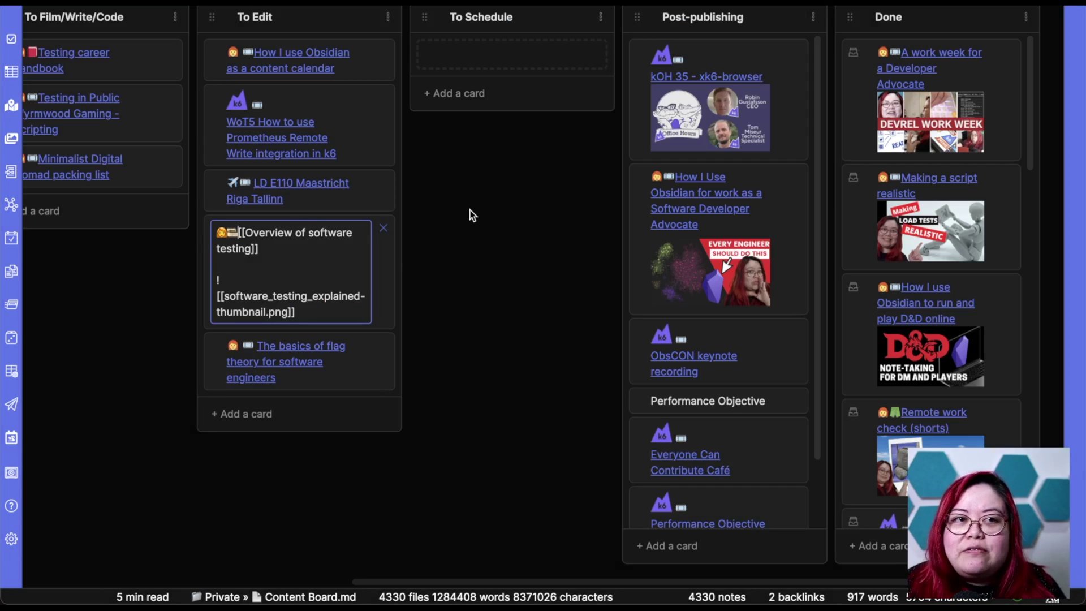
left_click(245, 232)
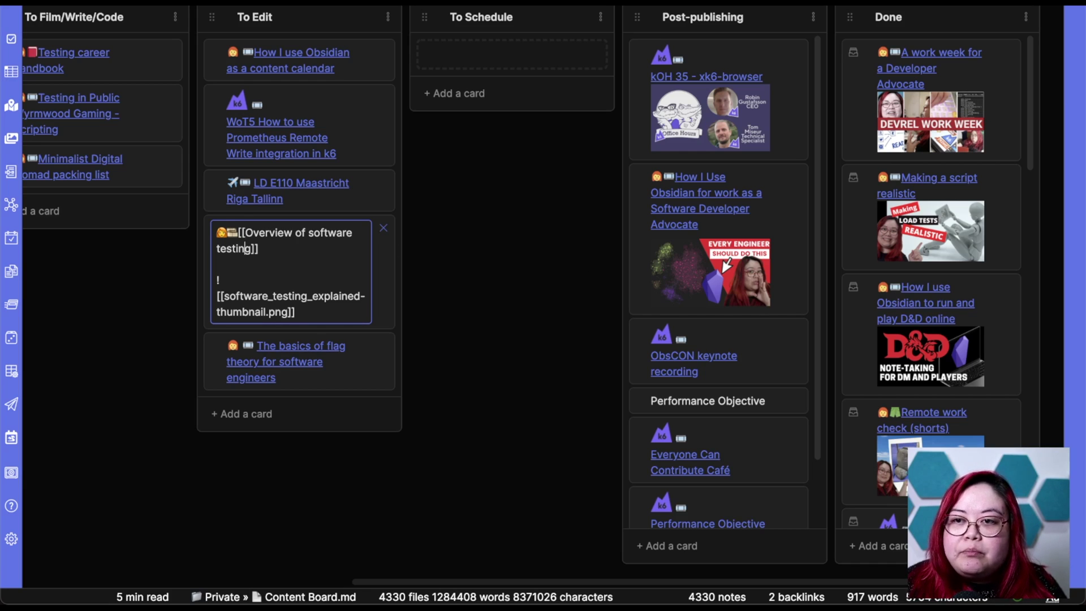
key("Down")
key("Down")
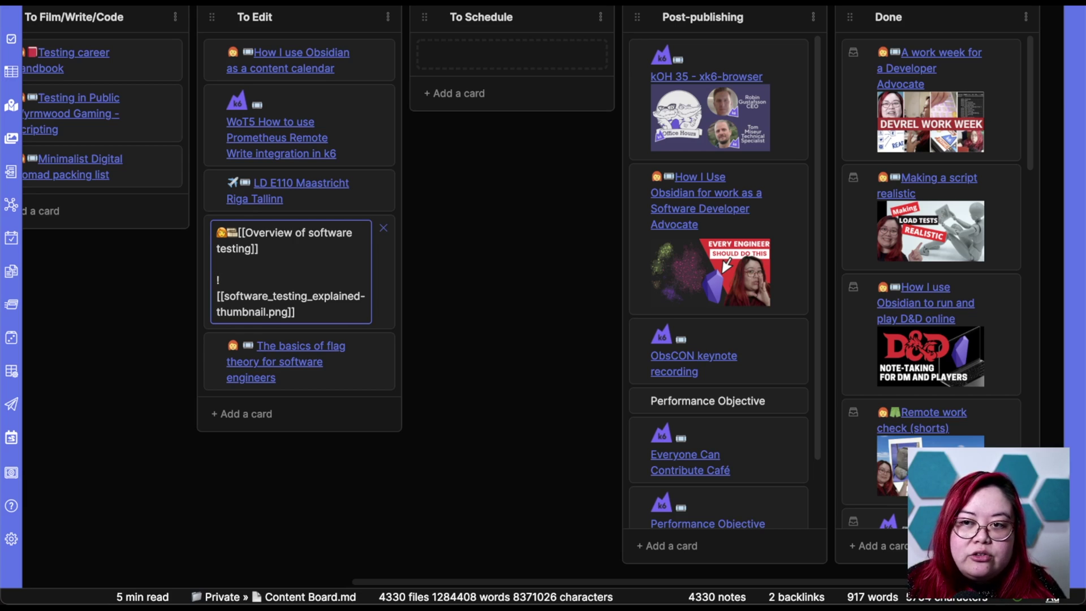
key("Return")
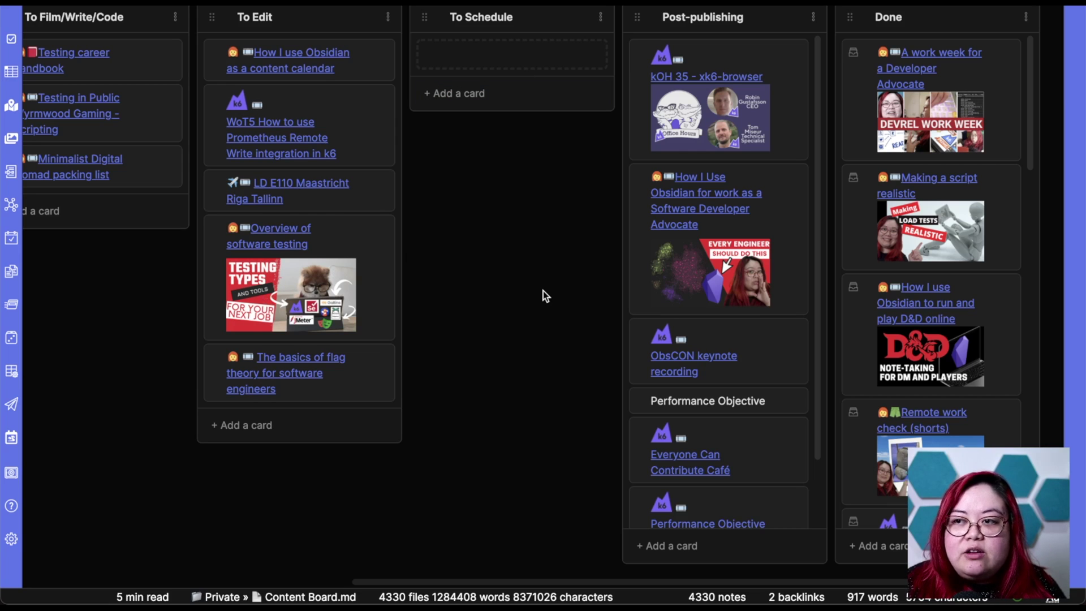
scroll(731, 290, "down", 3)
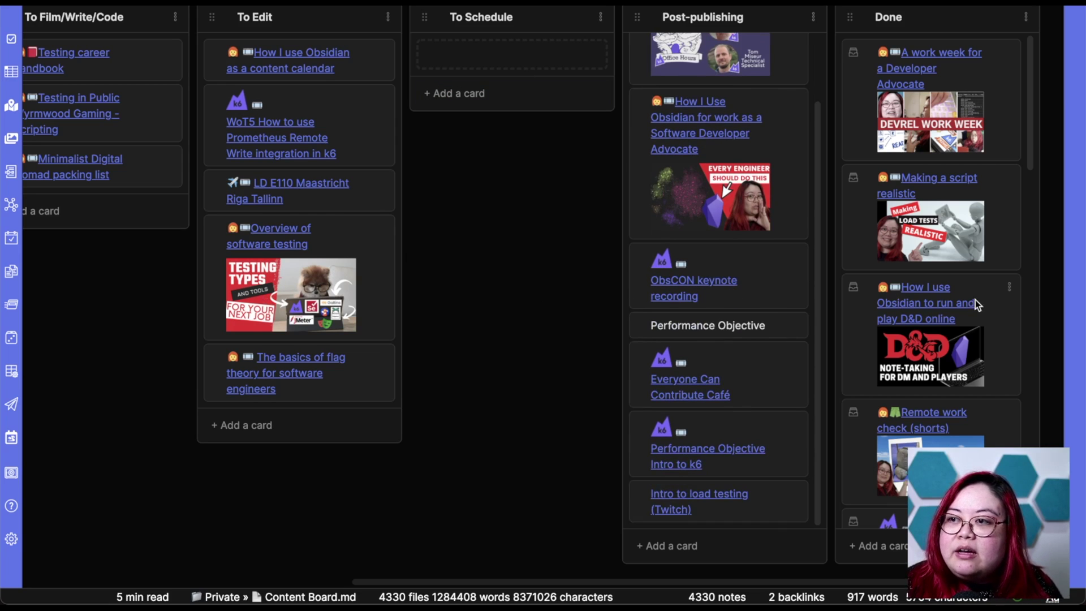
scroll(967, 305, "down", 8)
scroll(959, 311, "up", 10)
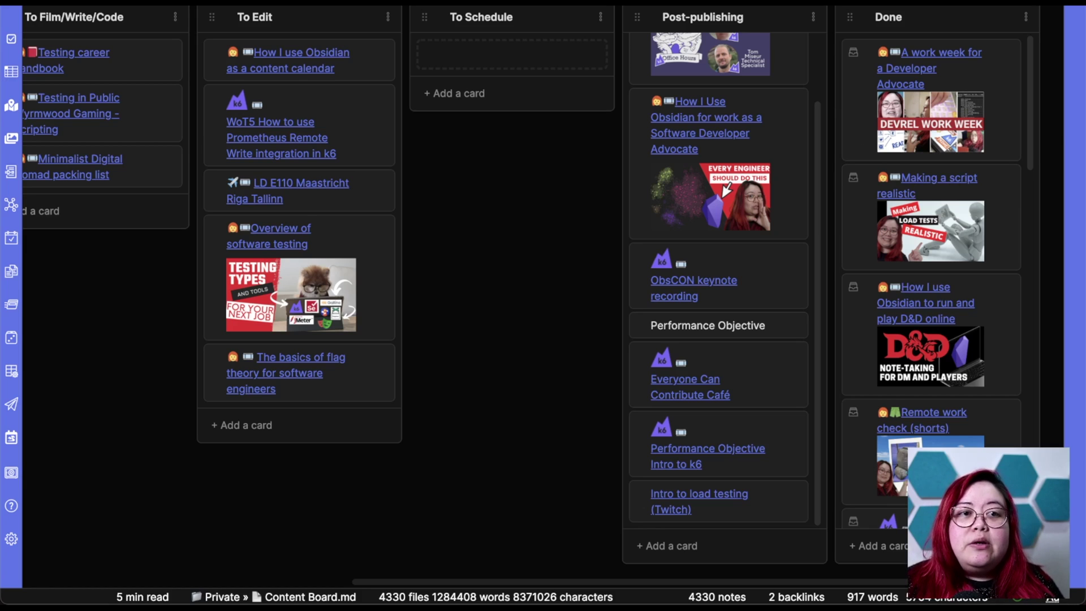
left_click(305, 67)
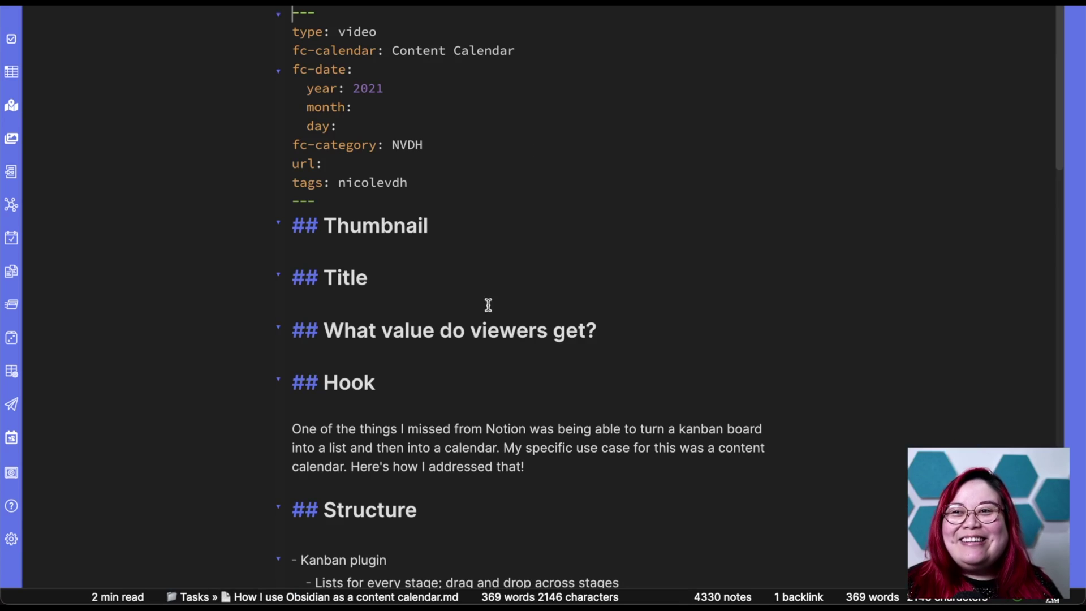
left_click_drag(368, 205, 270, 15)
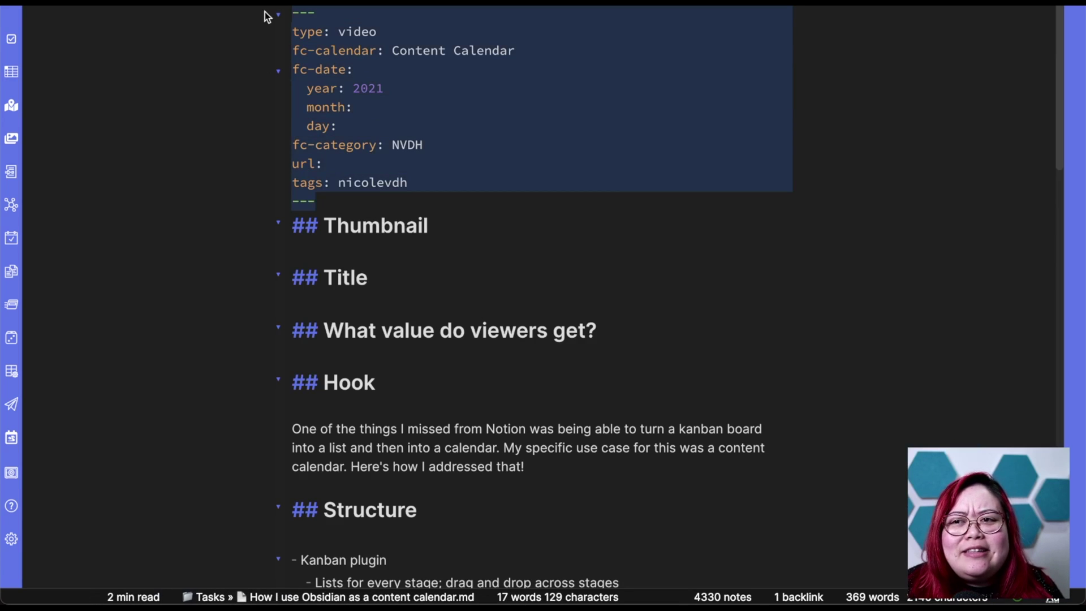
left_click(563, 170)
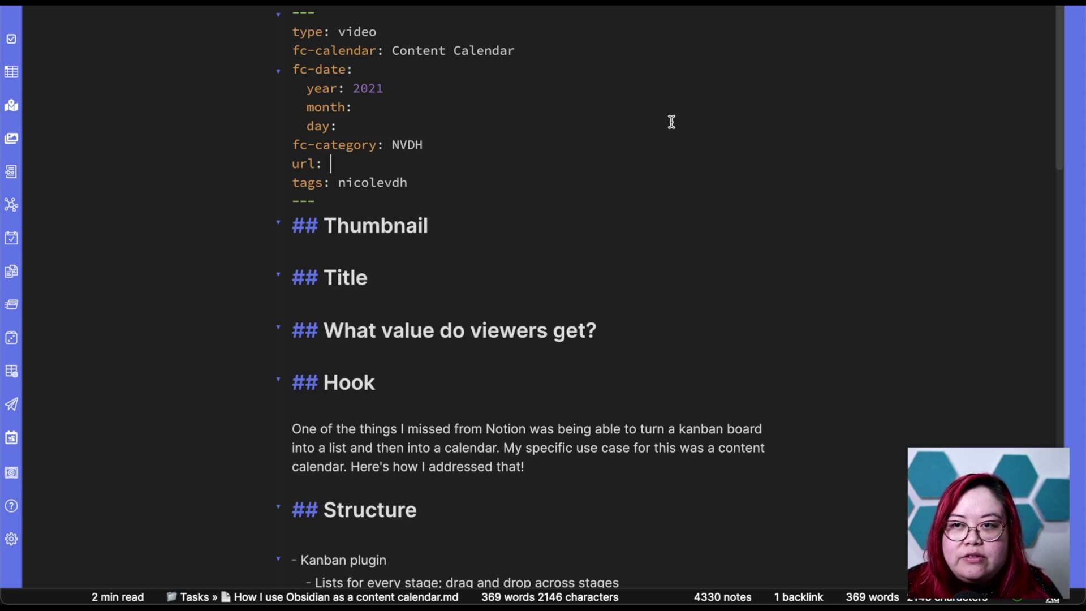
left_click_drag(459, 144, 248, 50)
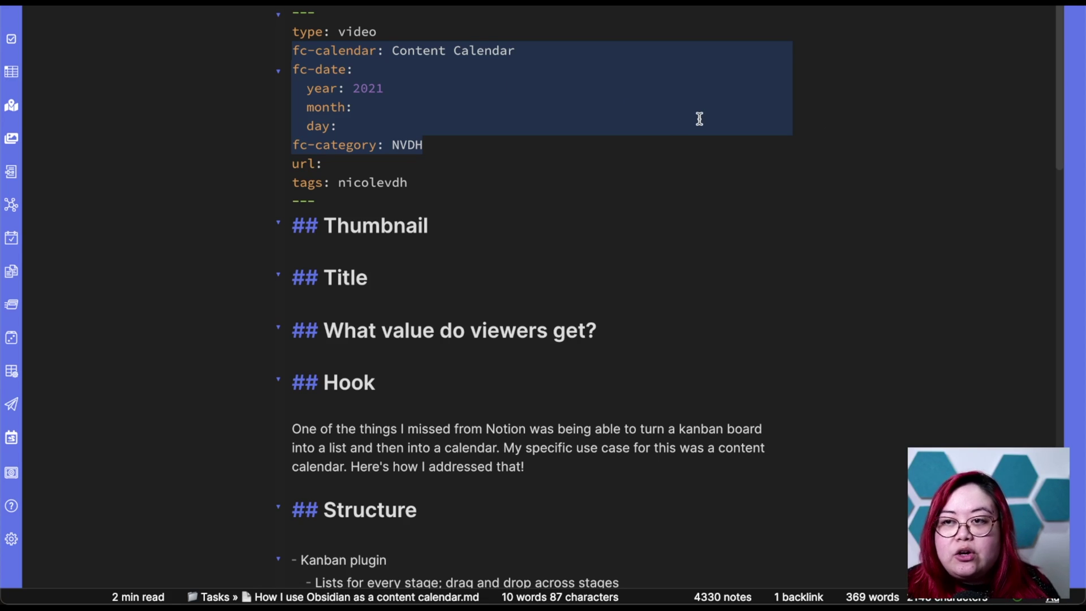
left_click(714, 246)
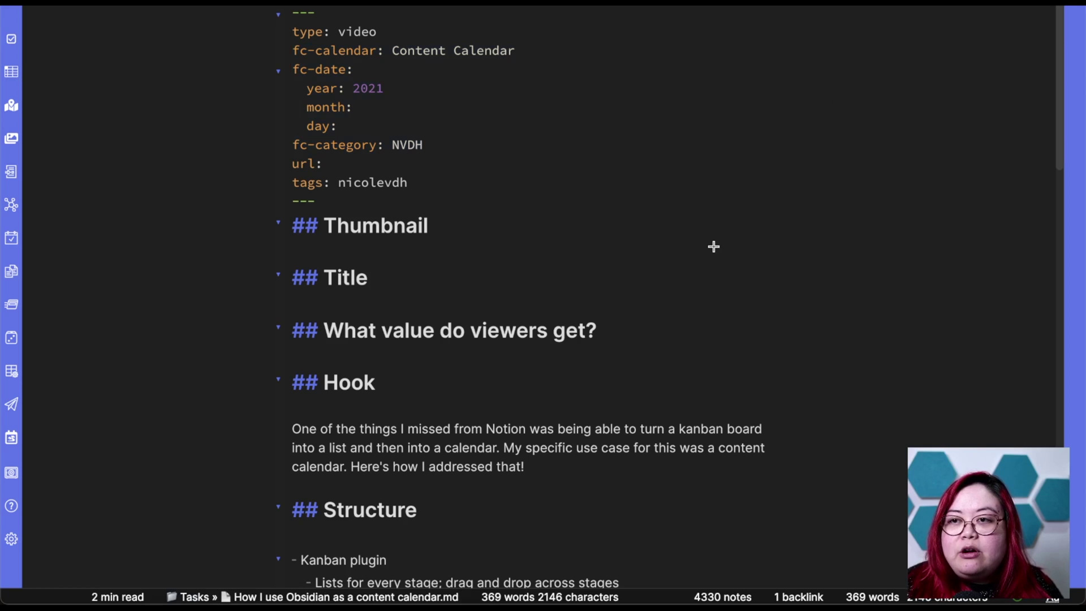
key("super+alt+Left")
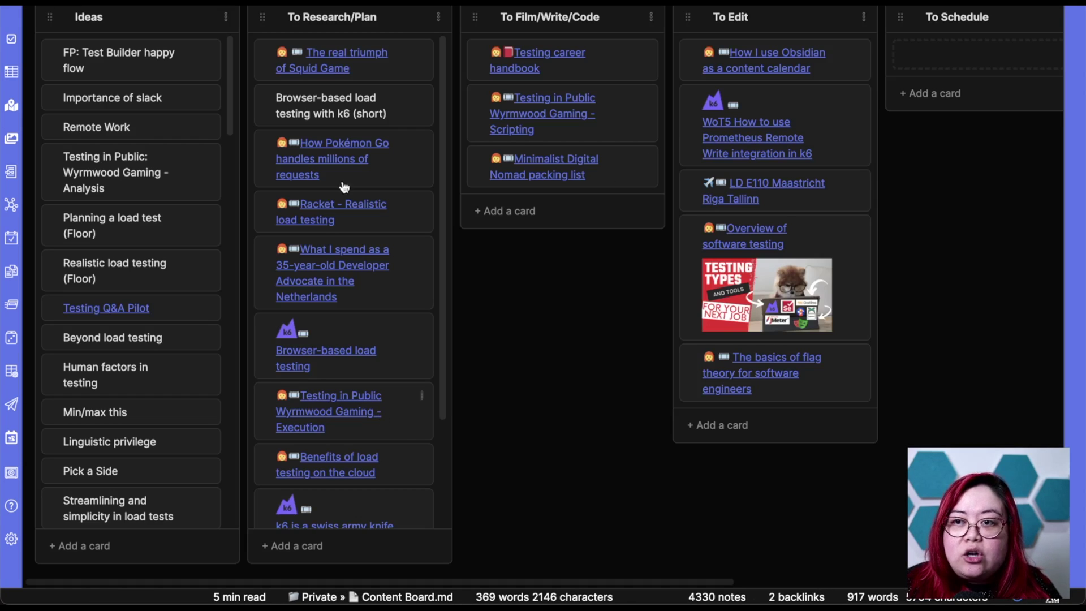
Add the date 2021-11-25 to the WoT5 Prometheus Remote Write card's markdown with the @ date picker.
scroll(638, 313, "right", 8)
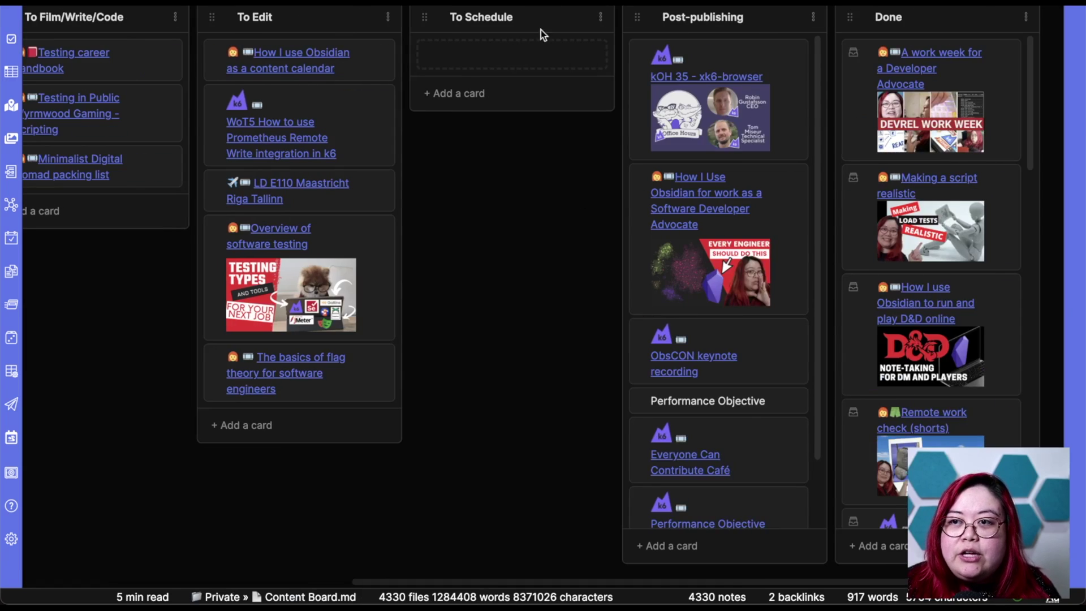
left_click(388, 98)
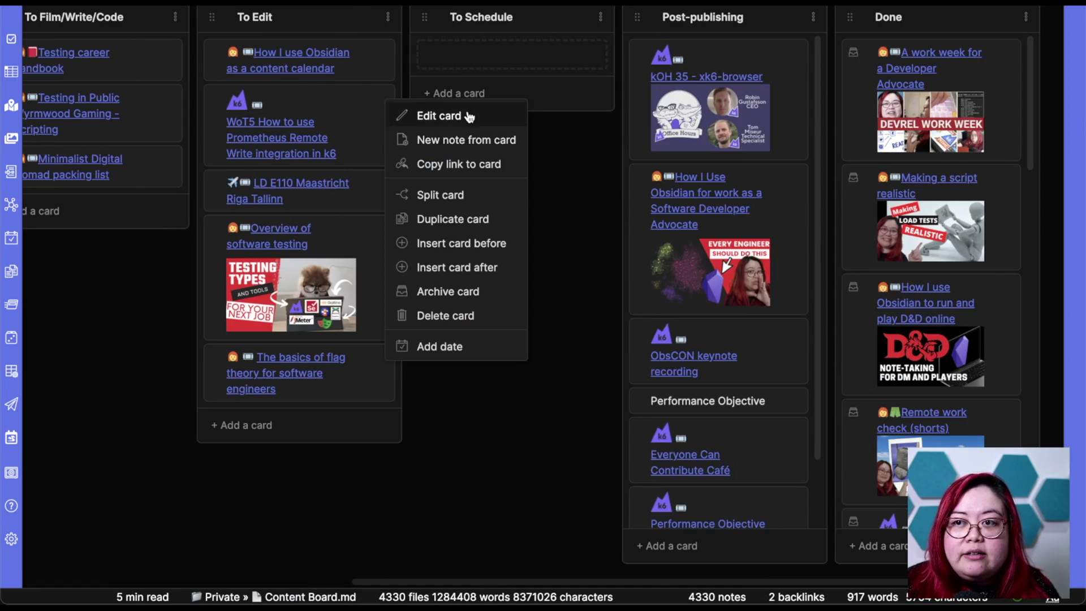
left_click(472, 111)
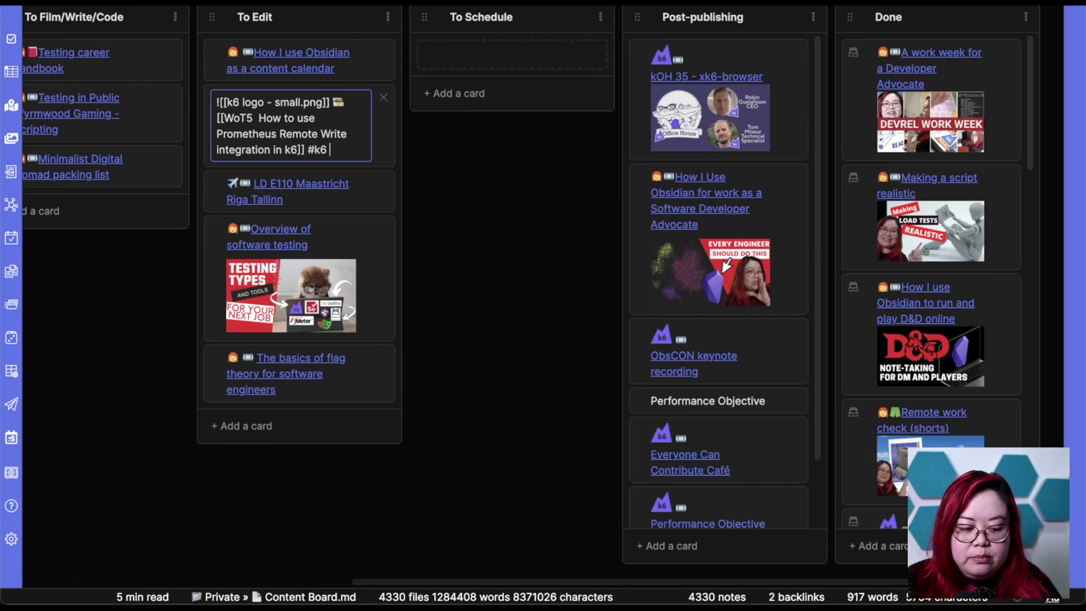
type("@")
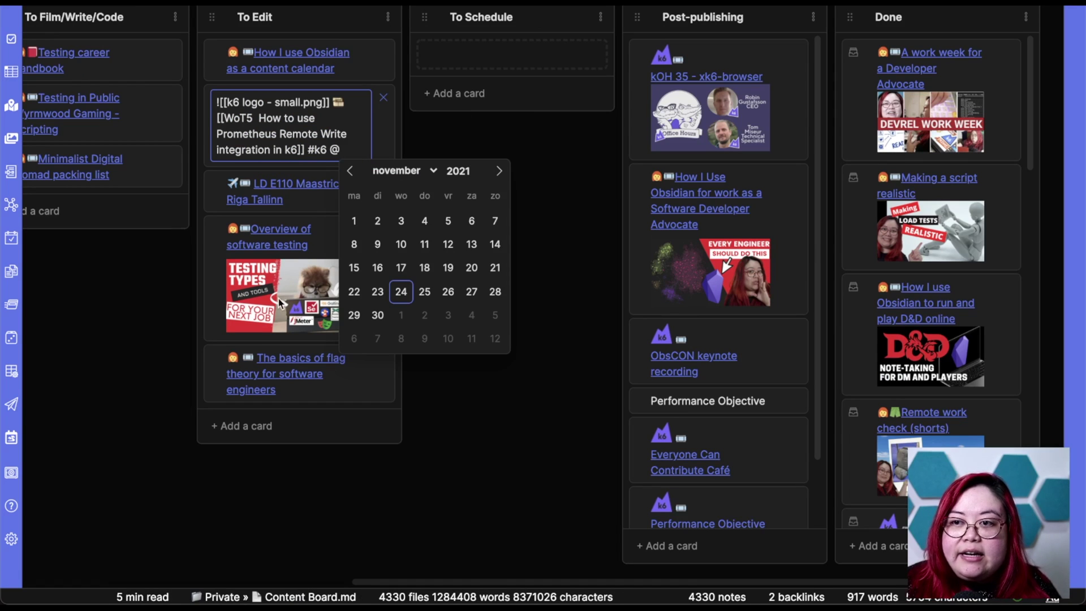
left_click(425, 292)
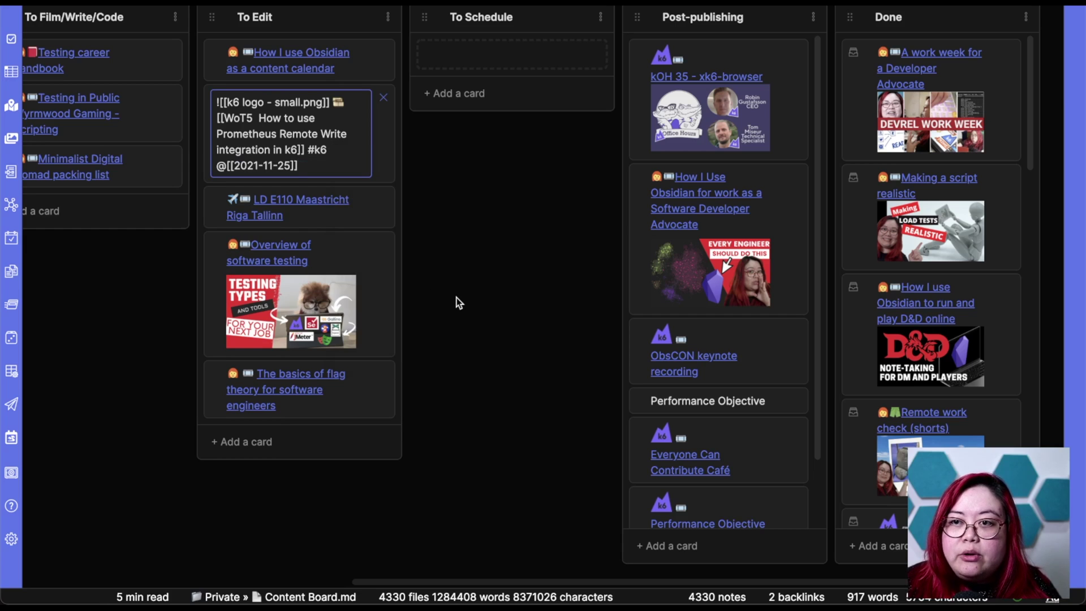
key("Return")
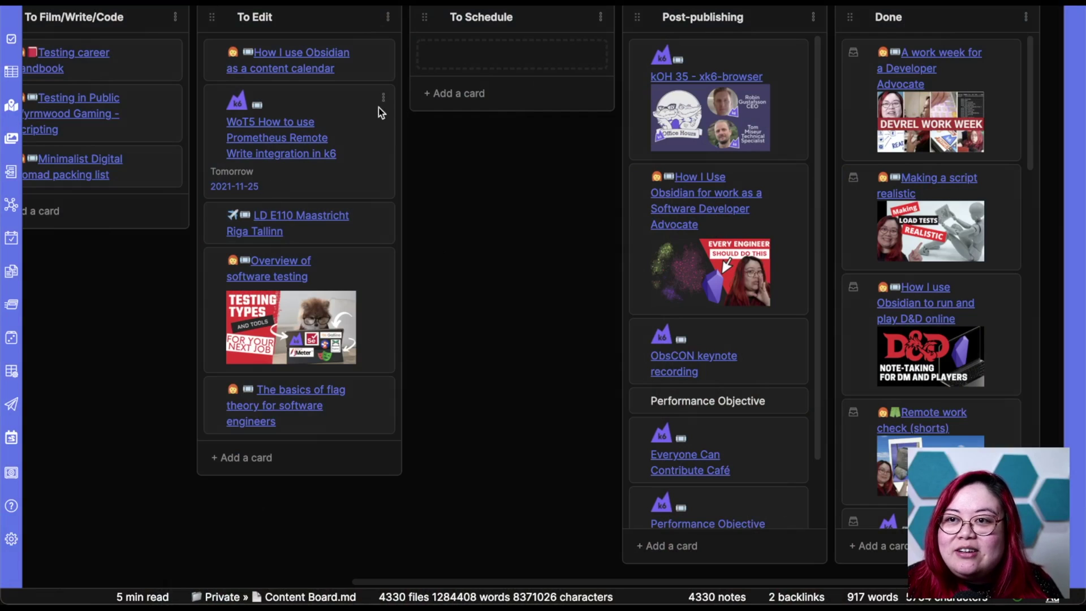
Delete the @[[2021-11-25]] line from the WoT5 card's markdown.
left_click(386, 100)
left_click(446, 113)
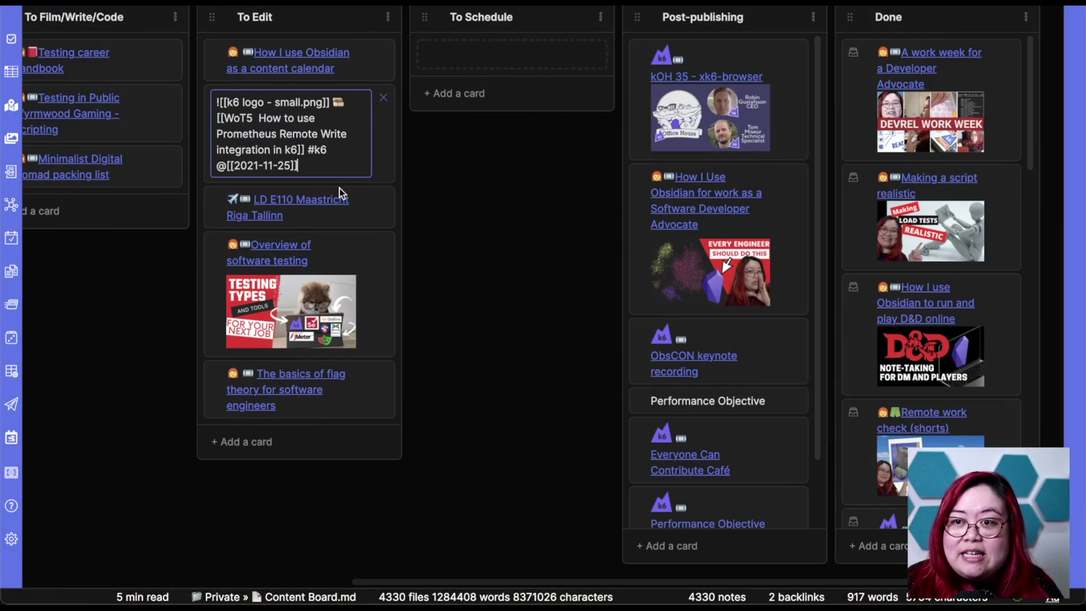
triple_click(348, 165)
key("BackSpace")
key("BackSpace")
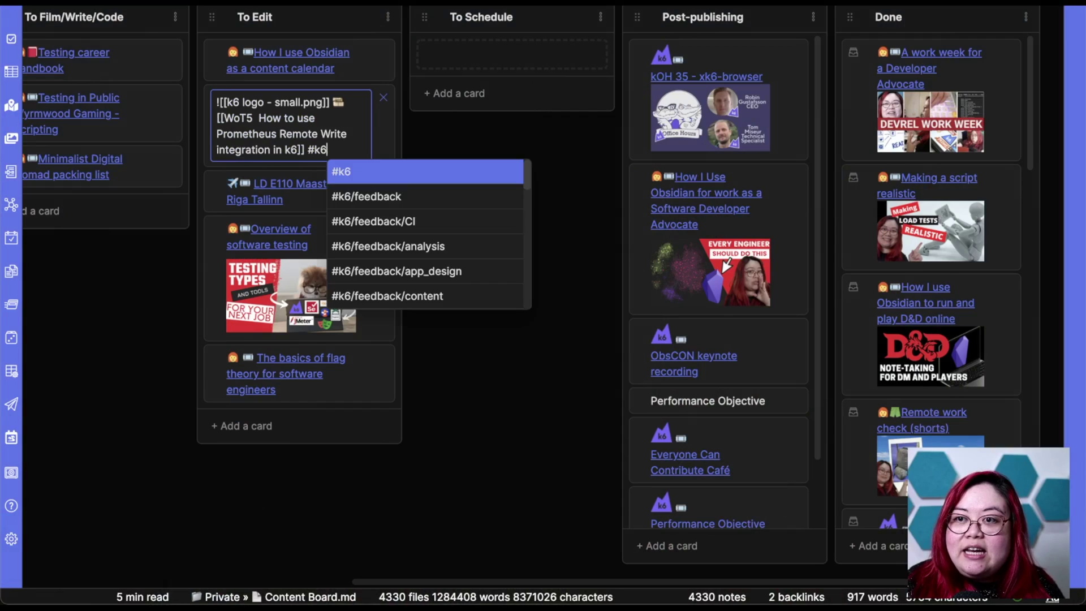
key("Return")
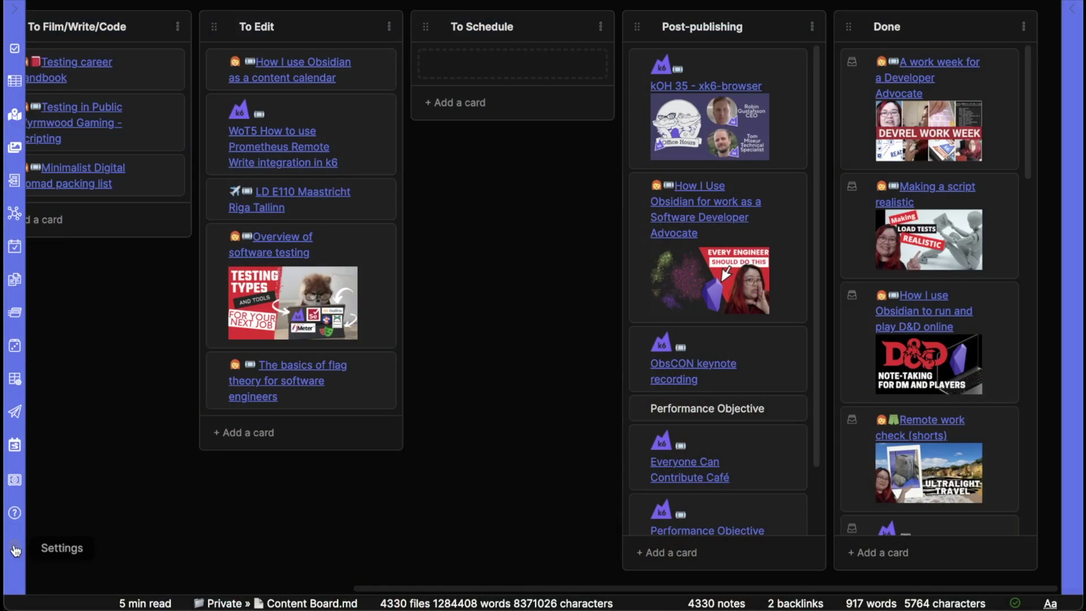
In the Fantasy Calendar community plugin settings, add a new blank calendar.
left_click(12, 546)
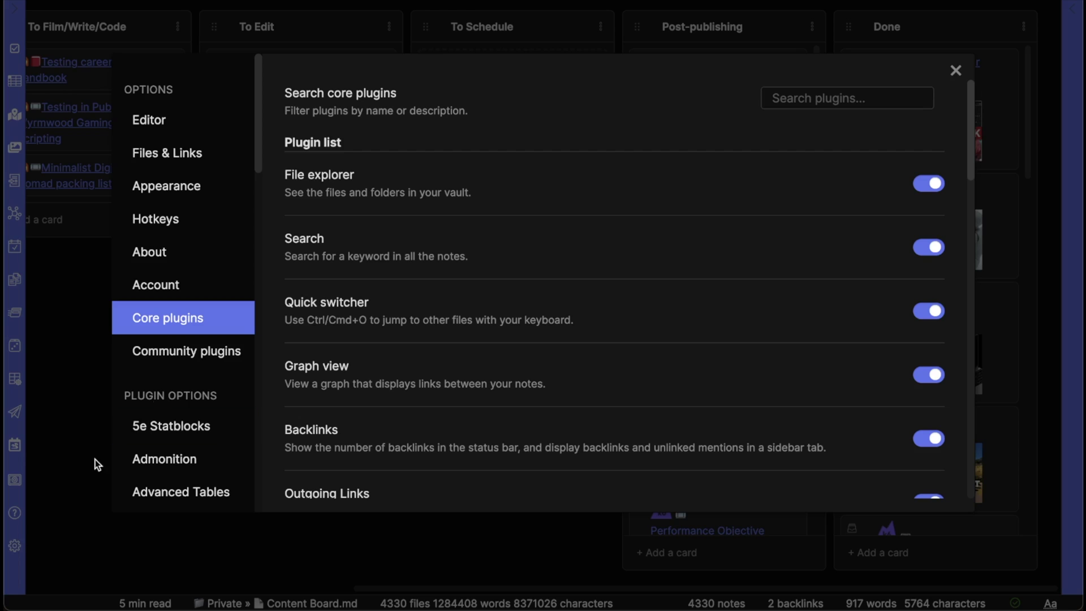
left_click(214, 355)
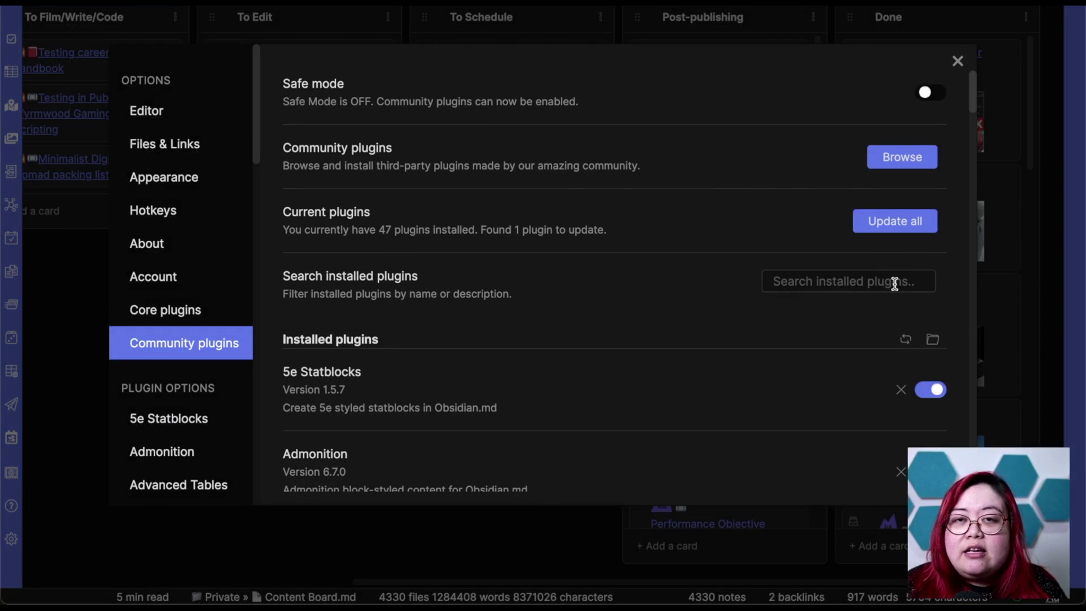
scroll(226, 305, "down", 7)
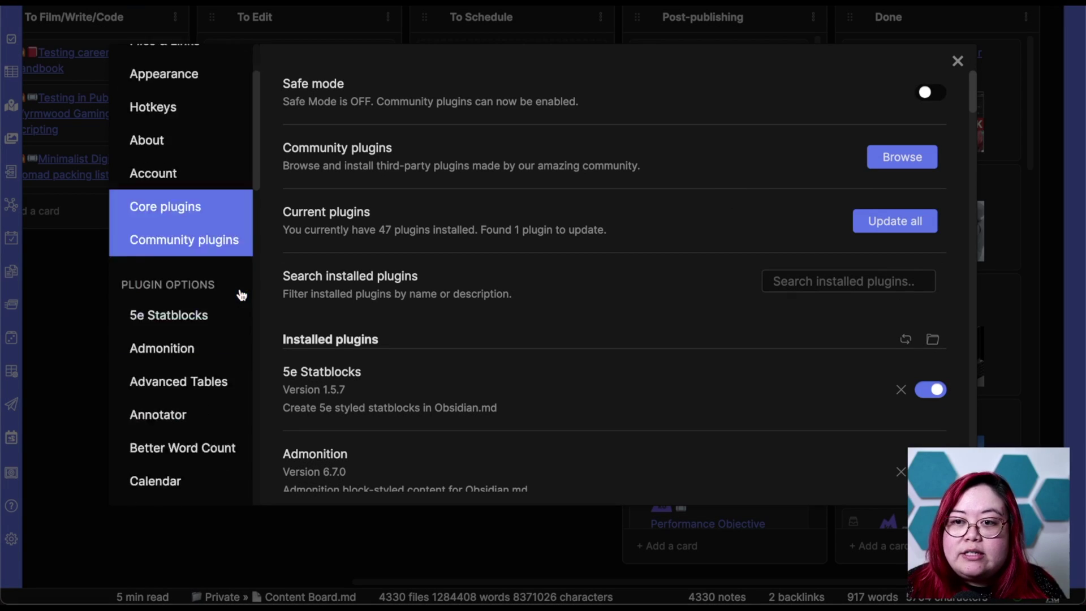
scroll(192, 272, "down", 3)
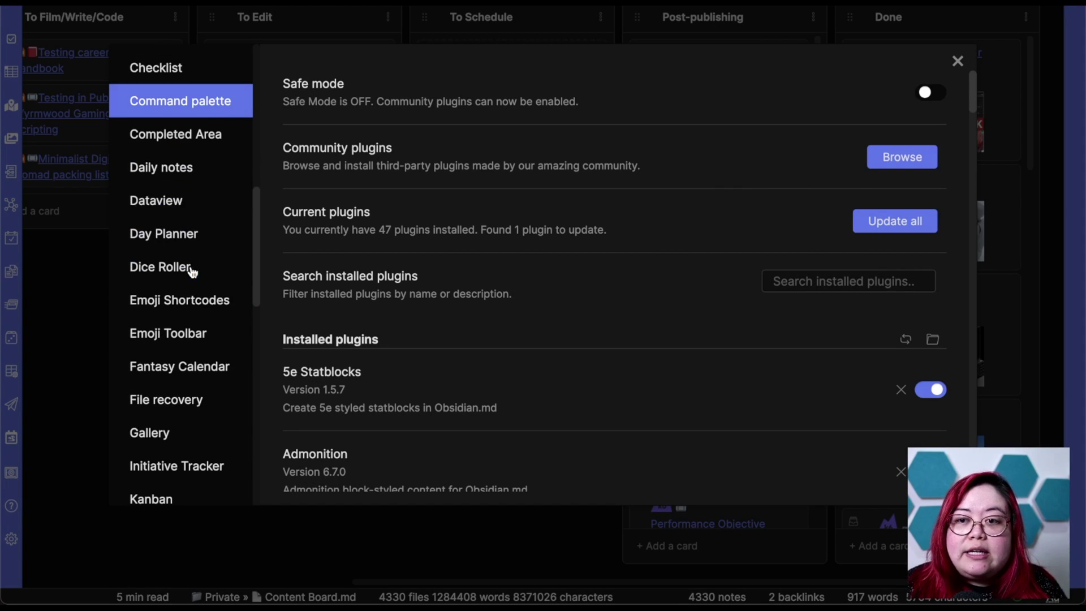
left_click(187, 379)
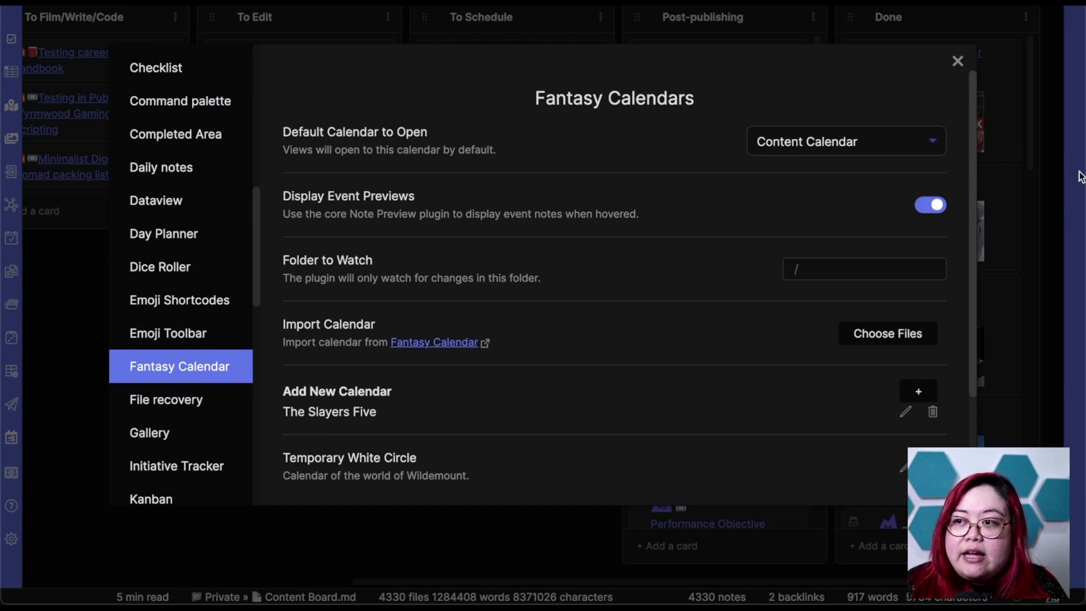
scroll(829, 226, "down", 2)
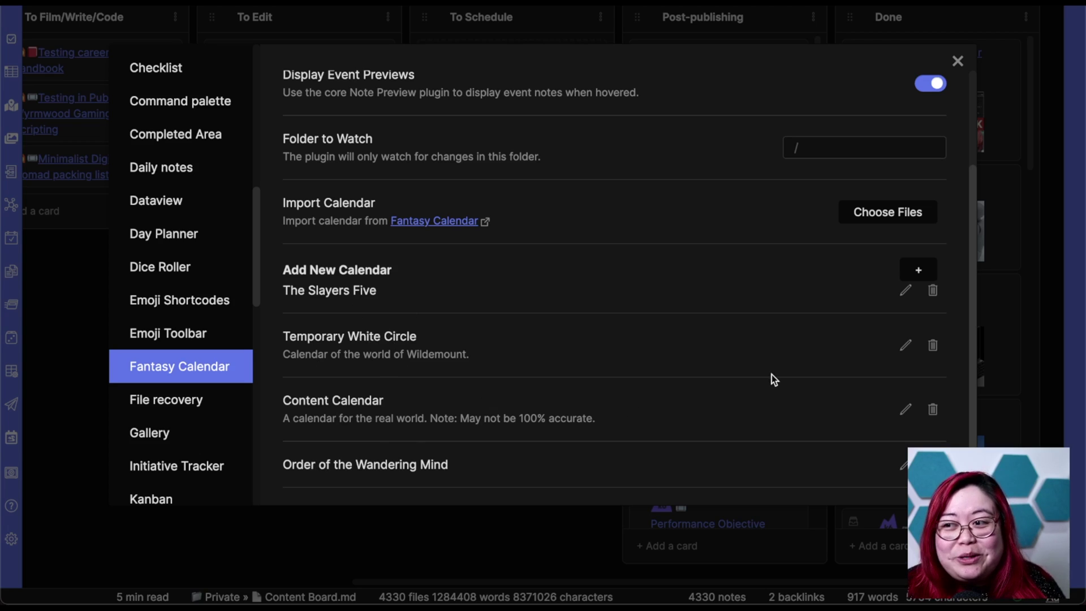
left_click(915, 272)
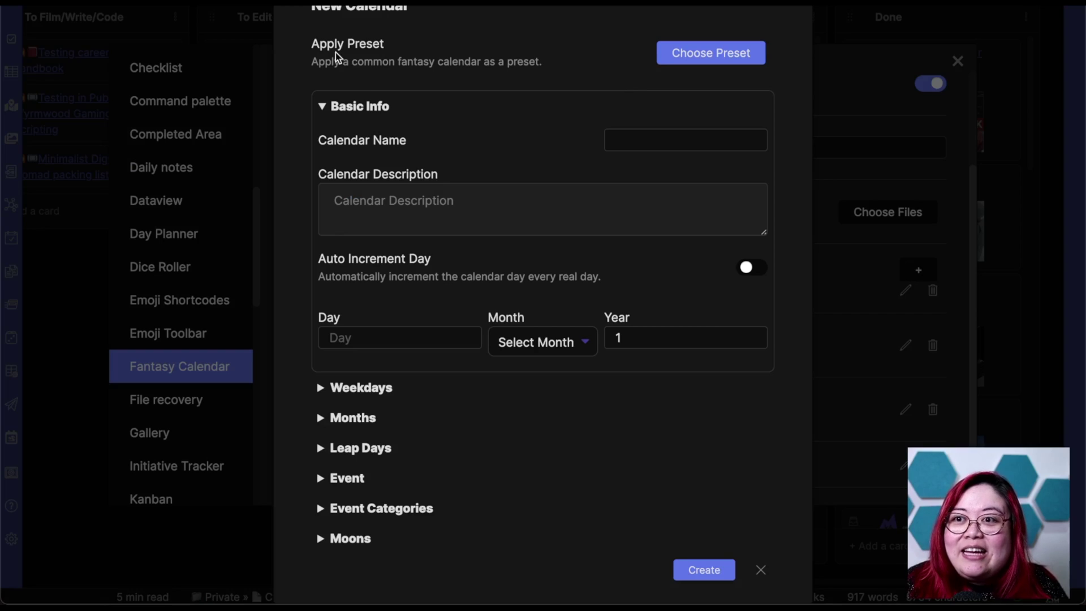
Apply the Gregorian Calendar preset to the new calendar.
left_click(701, 56)
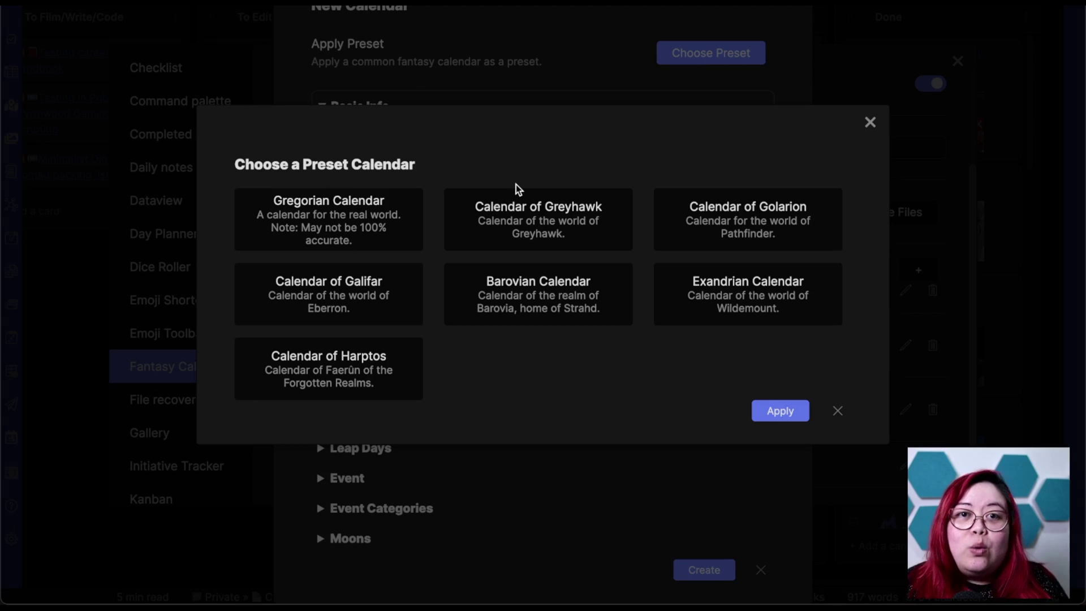
left_click(310, 205)
left_click(803, 413)
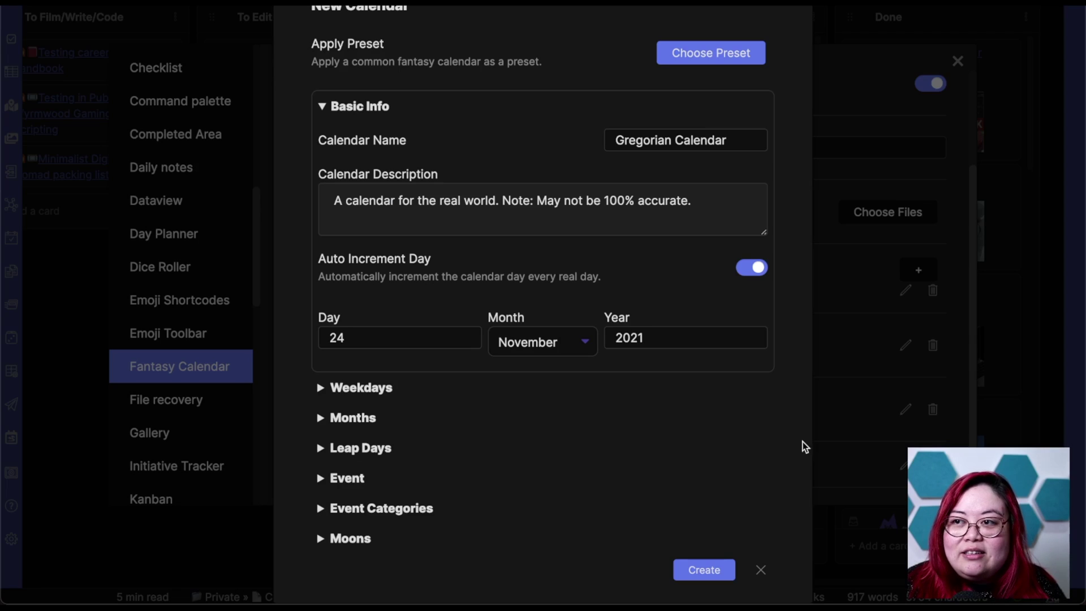
Replace the calendar name with 'My Content Calendar'.
left_click(674, 139)
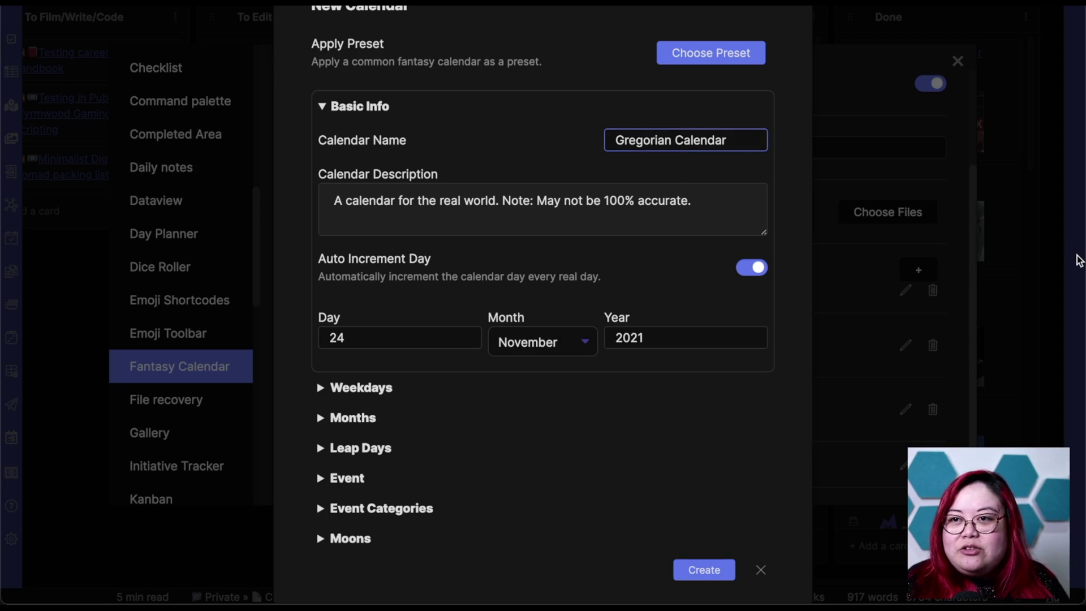
key("super+a")
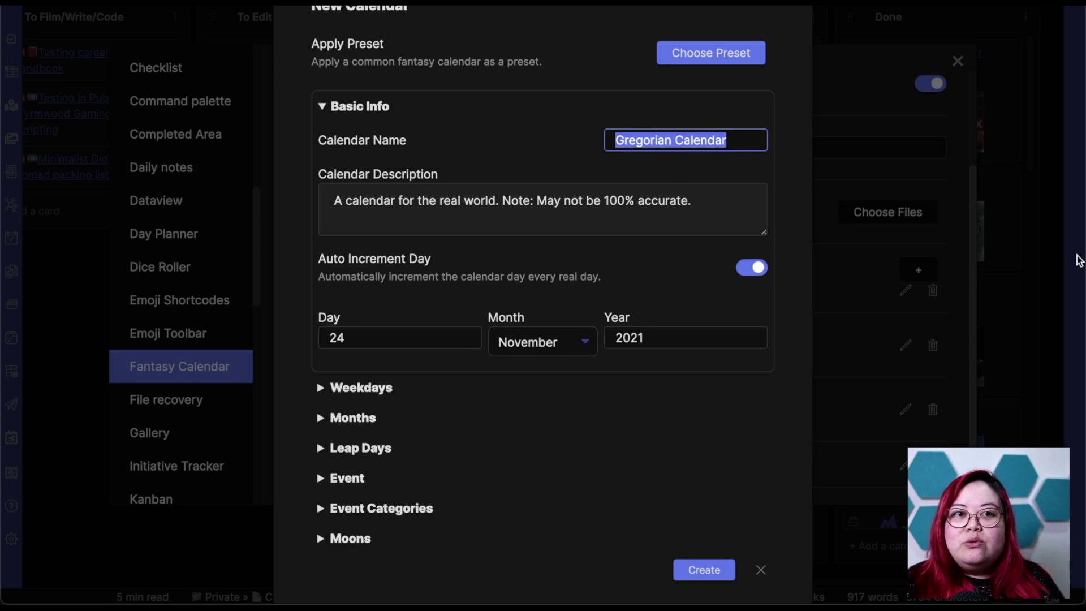
type("My Con")
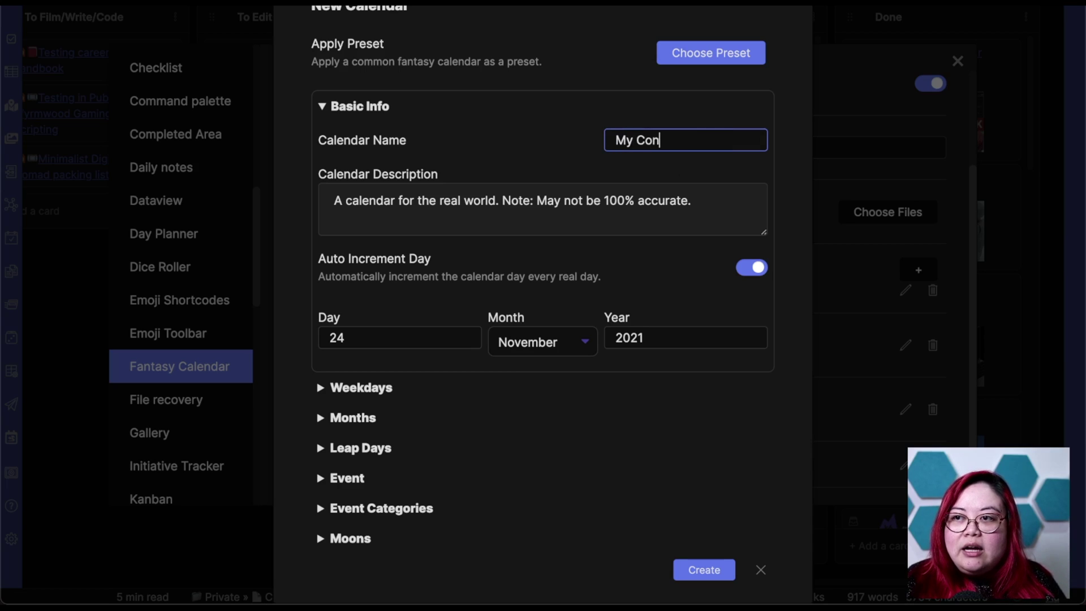
type("tent Calendar")
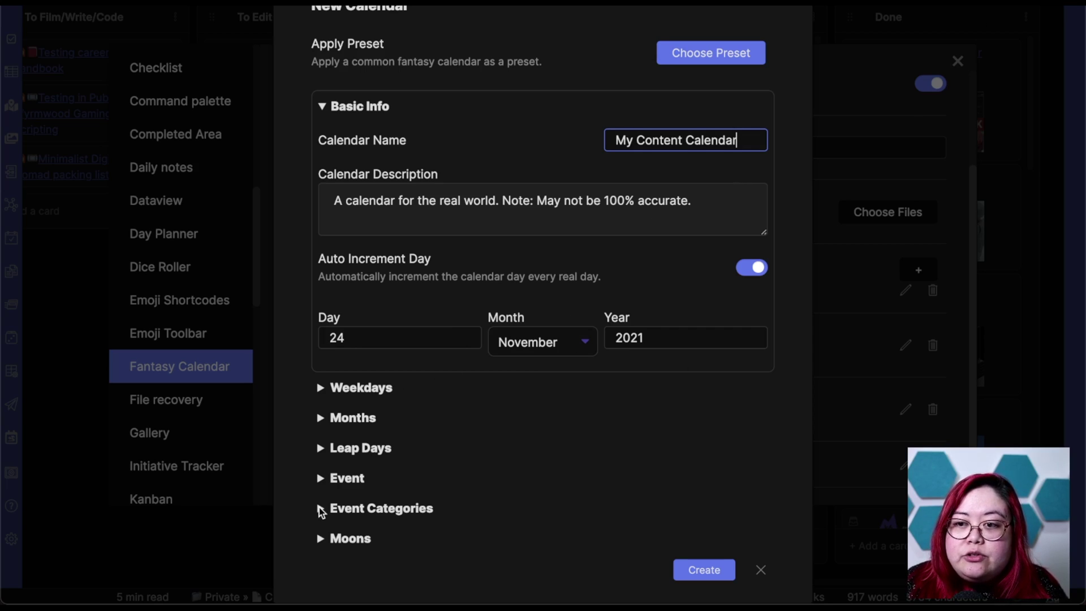
Delete three preset event categories so only two remain.
left_click(319, 507)
scroll(582, 359, "down", 3)
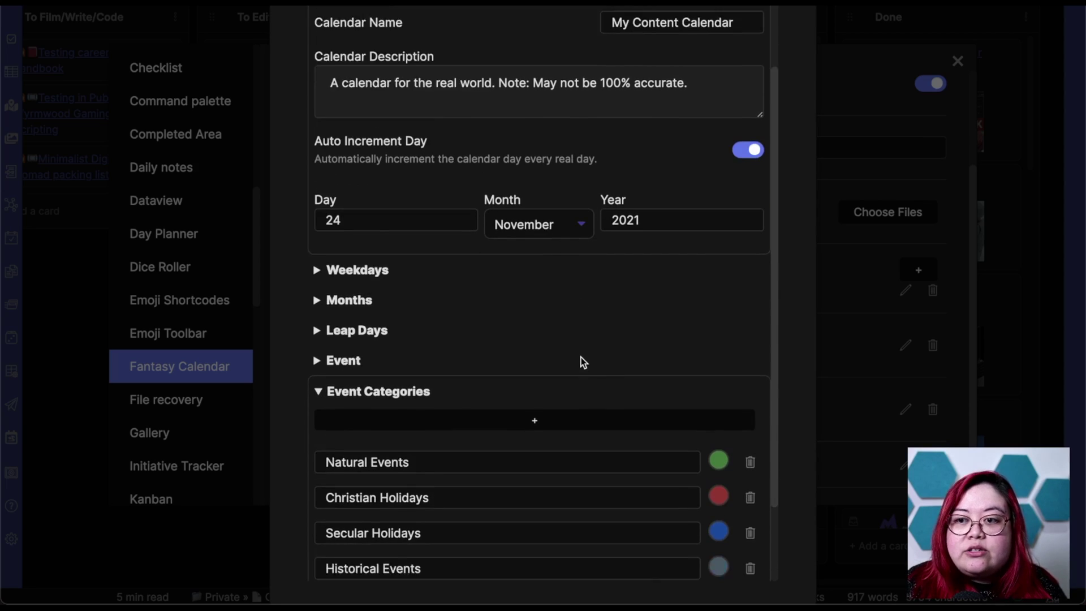
scroll(582, 362, "down", 2)
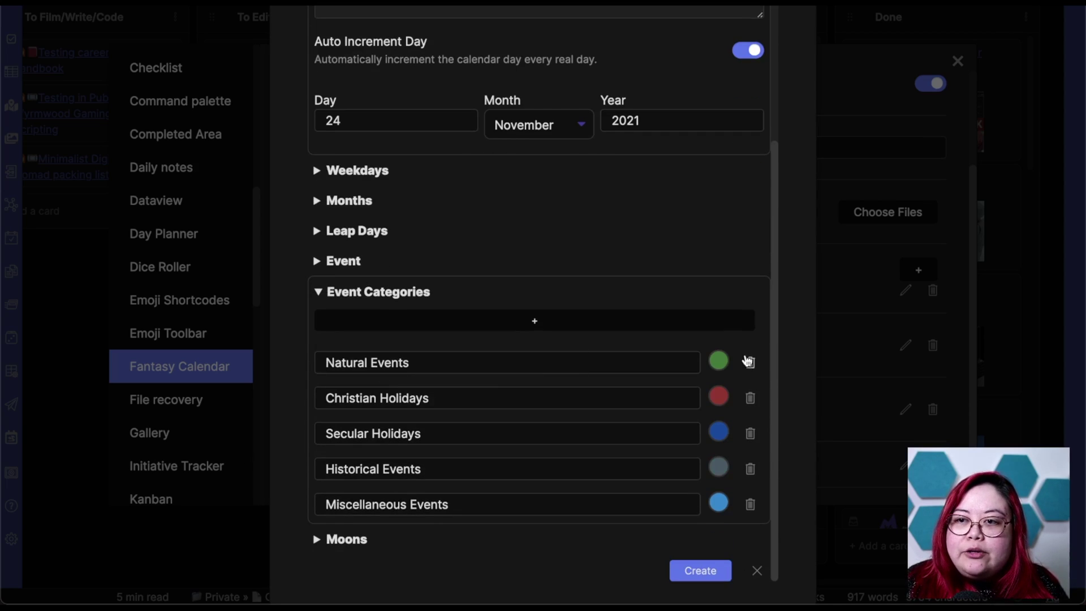
left_click(750, 399)
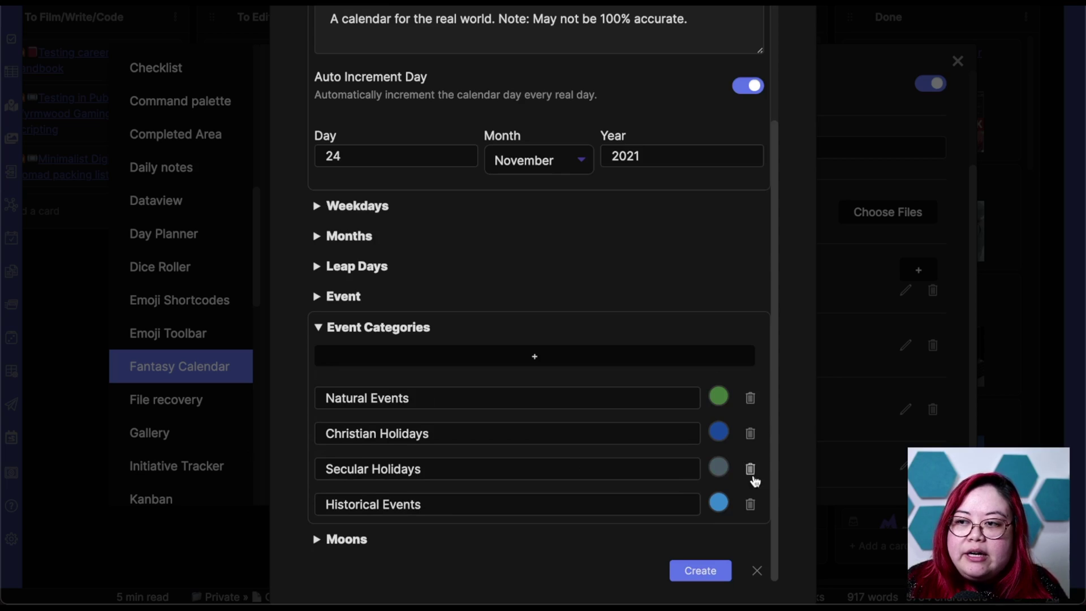
left_click(750, 505)
left_click(750, 505)
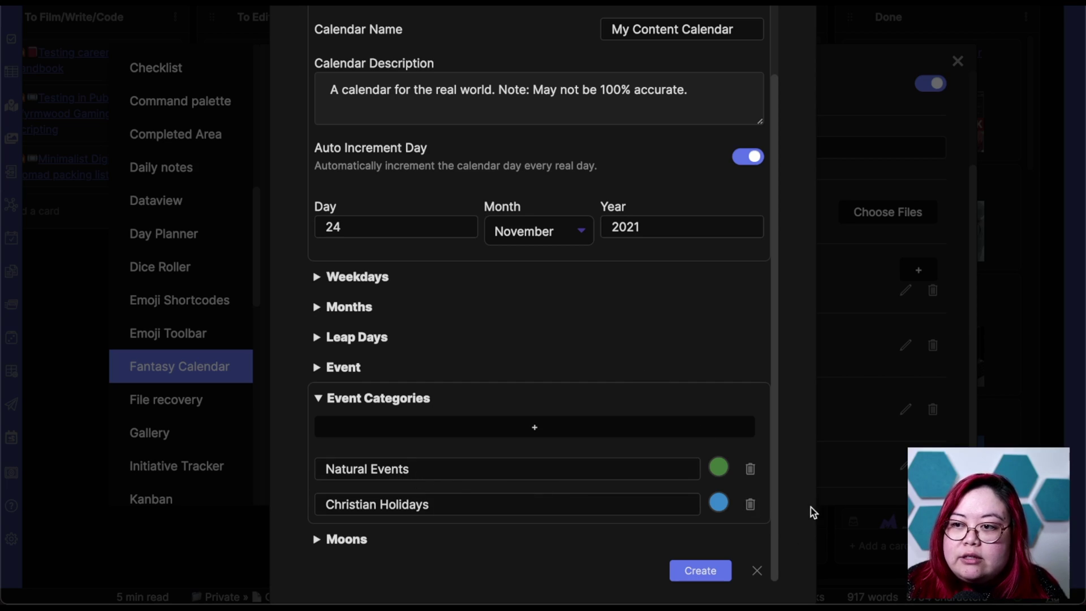
Rename Natural Events to Personal and Christian Holidays to Work.
left_click(514, 473)
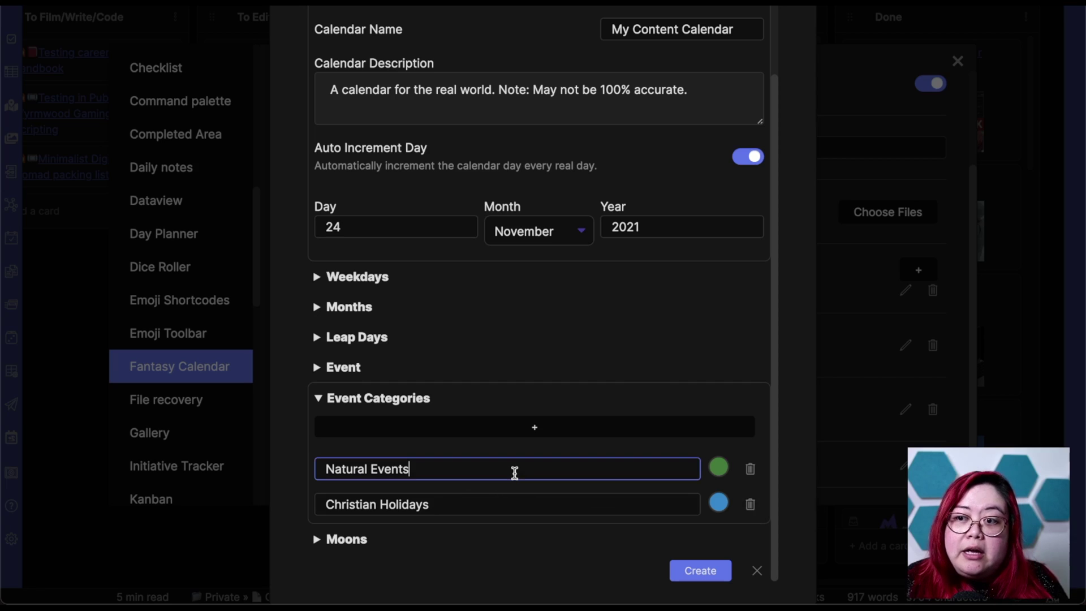
key("ctrl+a")
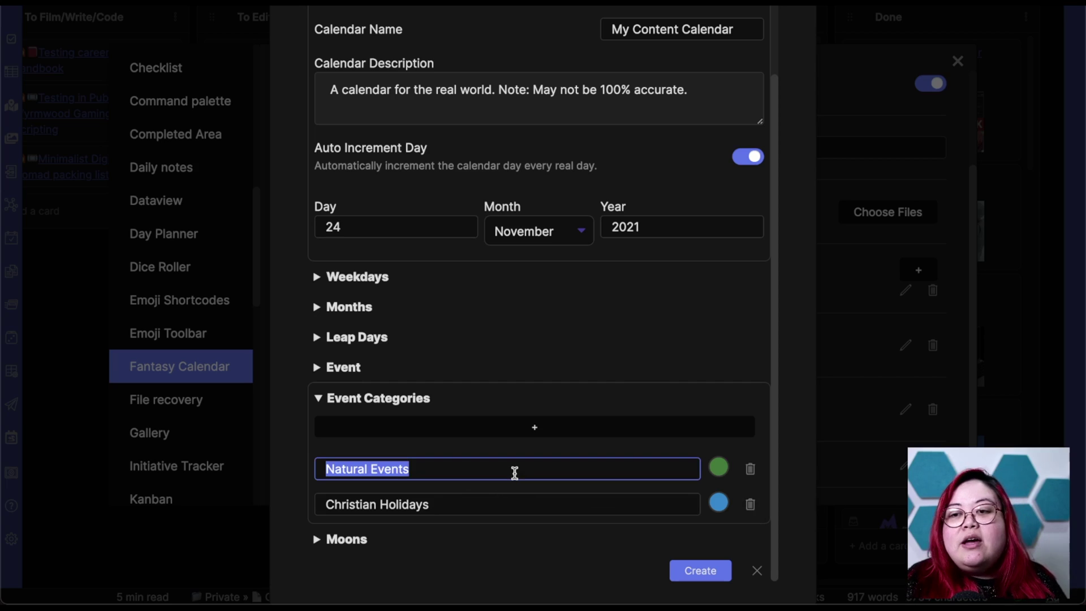
type("Personal")
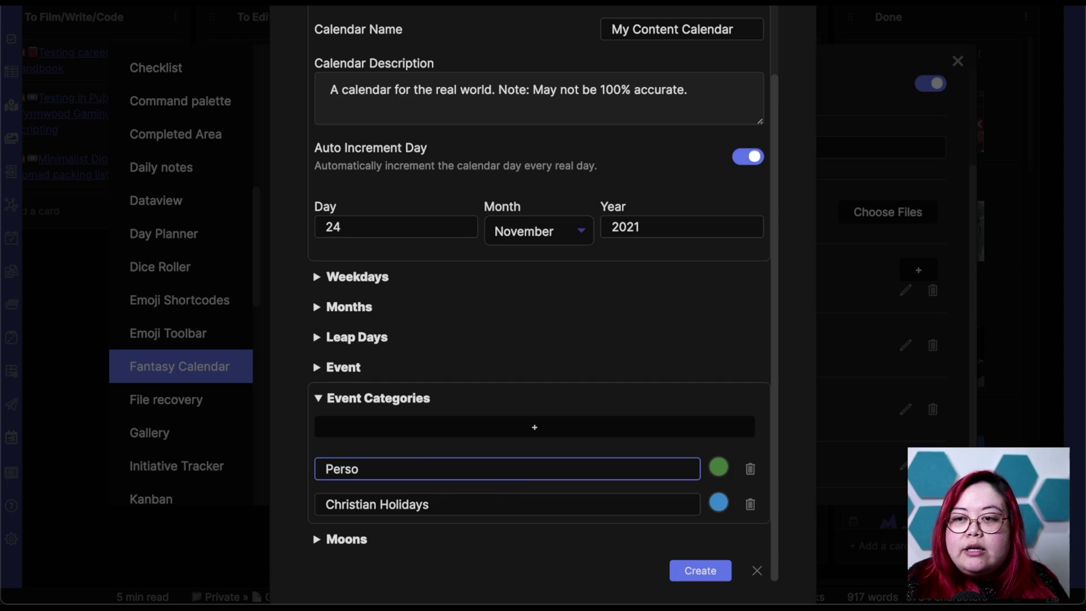
left_click(496, 509)
key("ctrl+a")
type("Work")
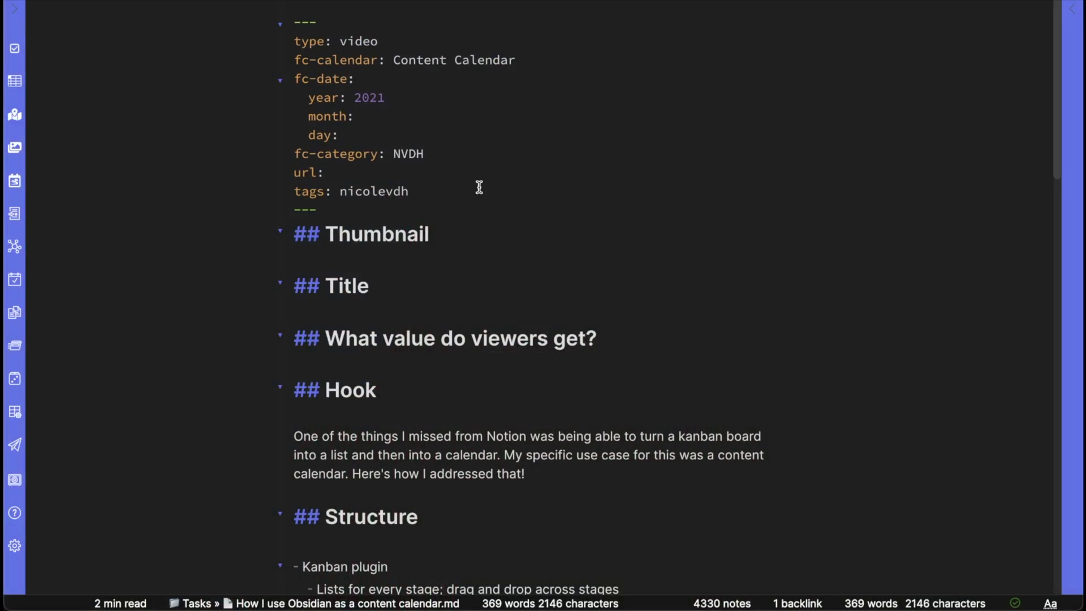
Enter November in the note's frontmatter month field and open the sidebar's November 2021 calendar.
left_click(463, 190)
left_click(486, 117)
type("November")
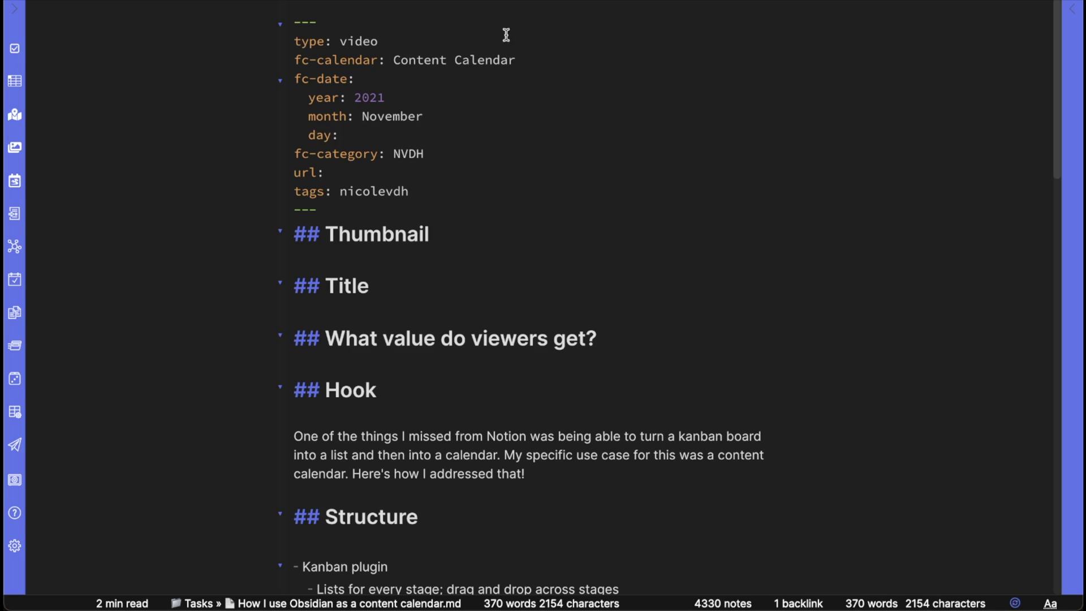
left_click(382, 139)
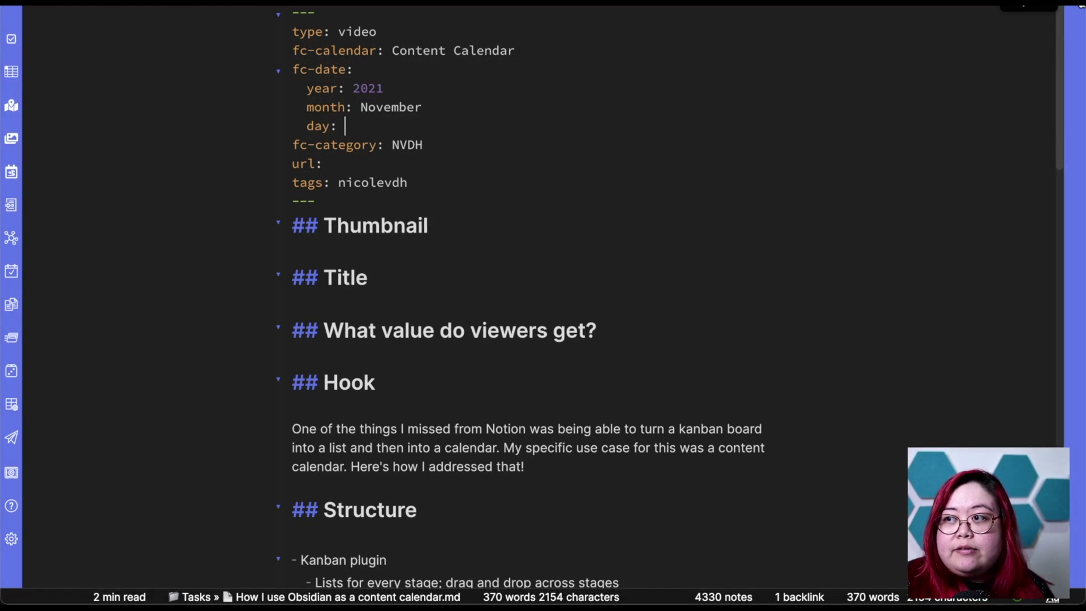
left_click(1060, 11)
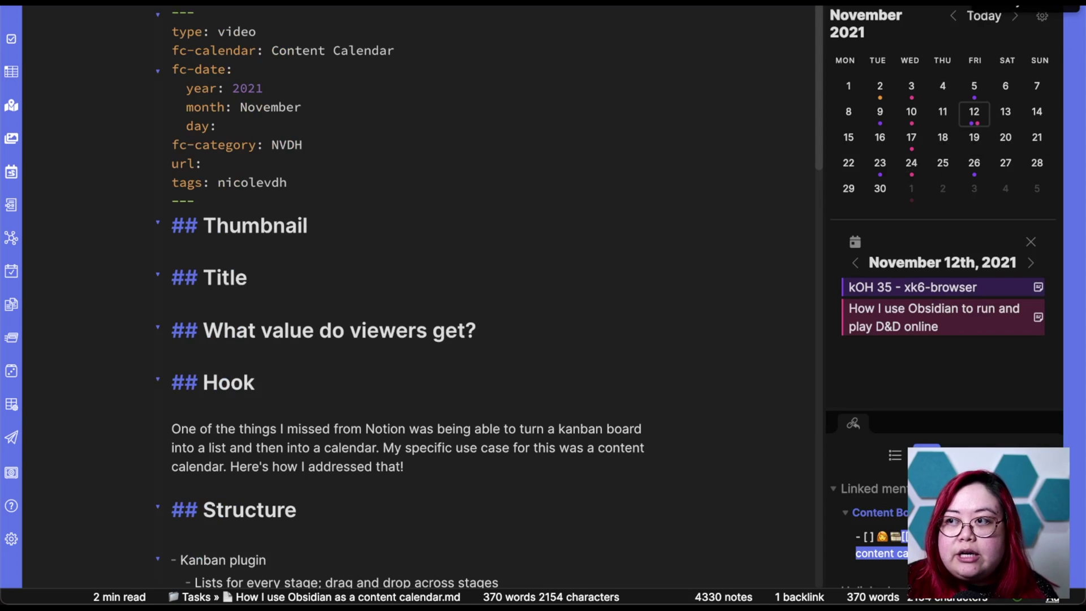
left_click(1041, 21)
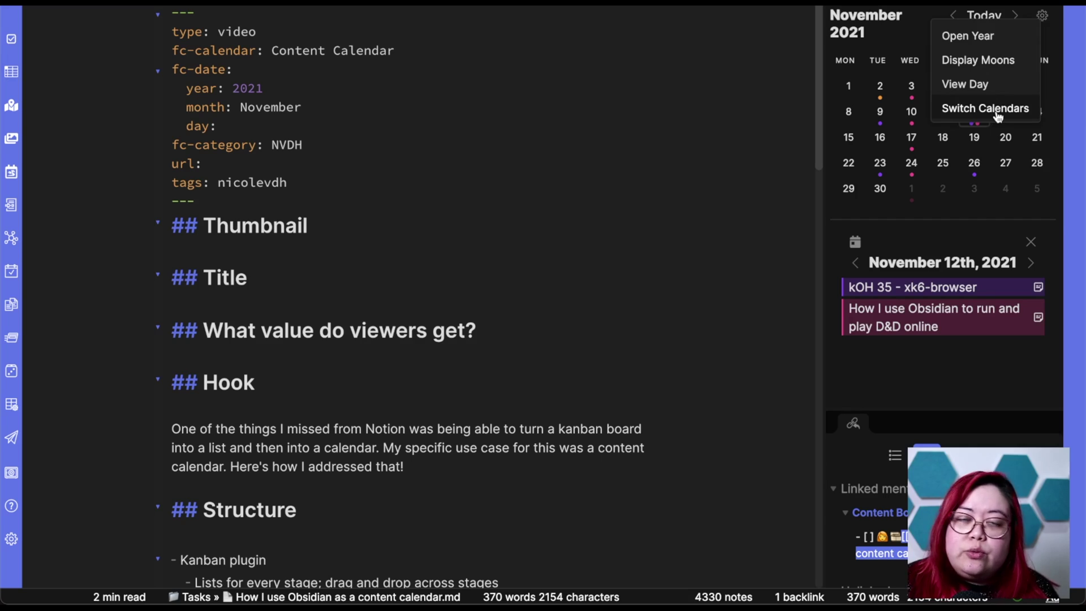
left_click(966, 381)
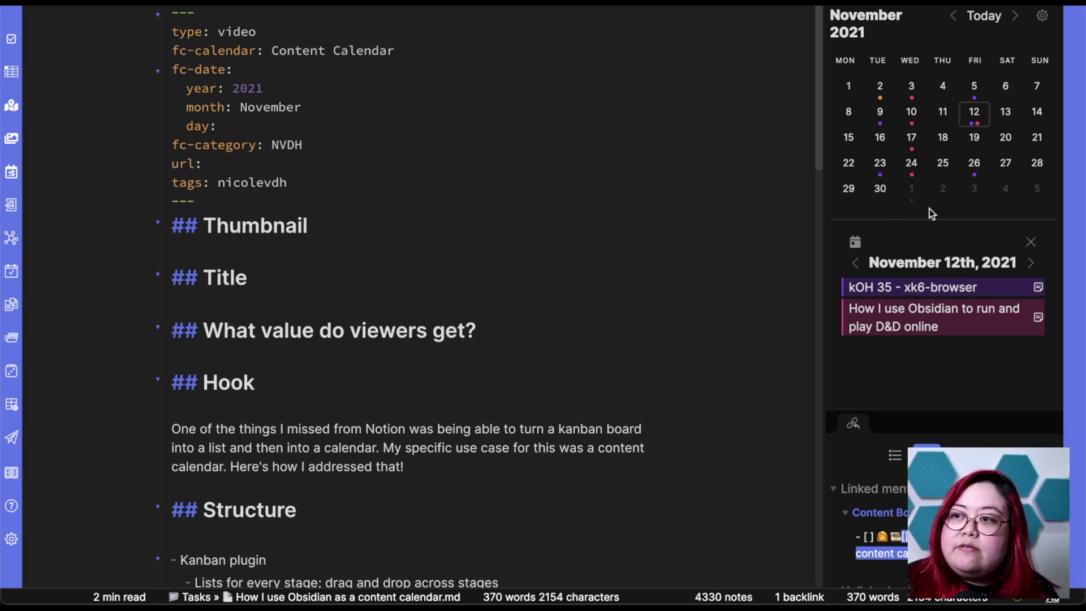
left_click(941, 164)
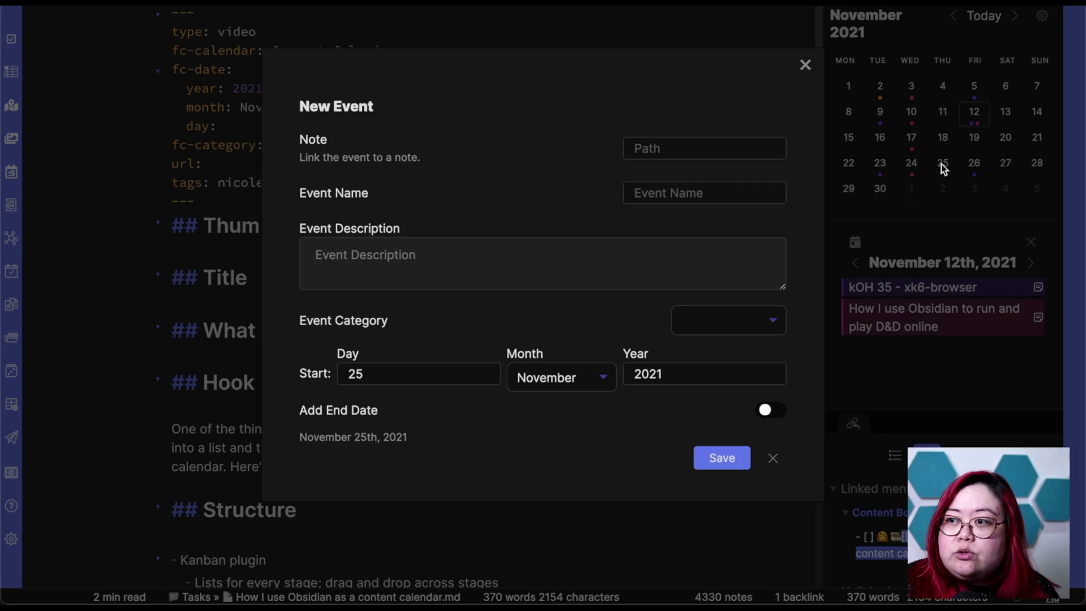
left_click(805, 66)
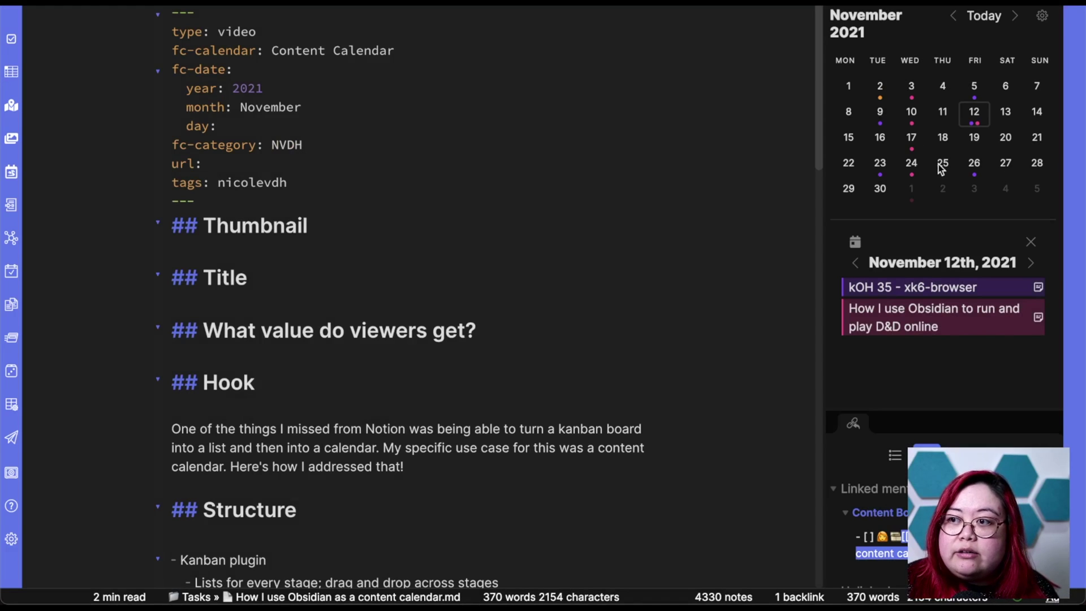
left_click(943, 163)
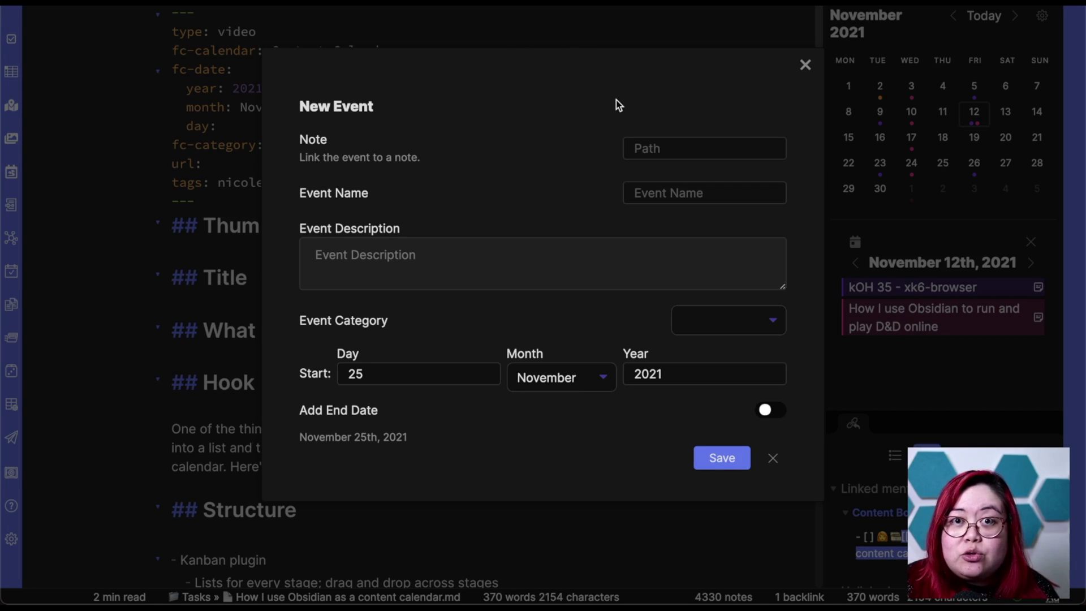
left_click(807, 65)
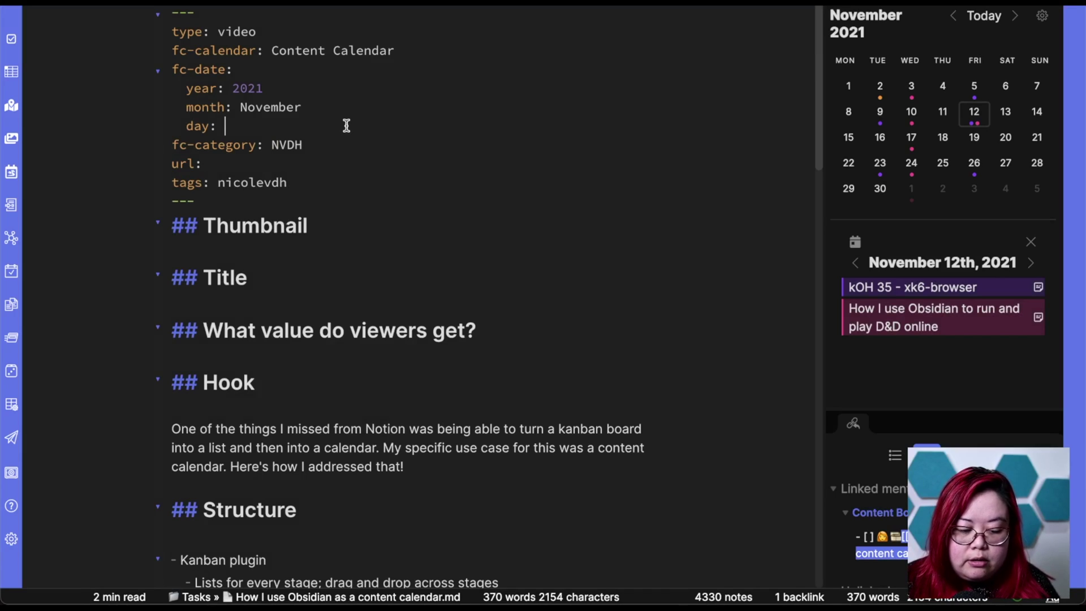
type("25")
Preview the content note listed on November 25 in the sidebar calendar, then collapse the sidebar.
left_click(363, 107)
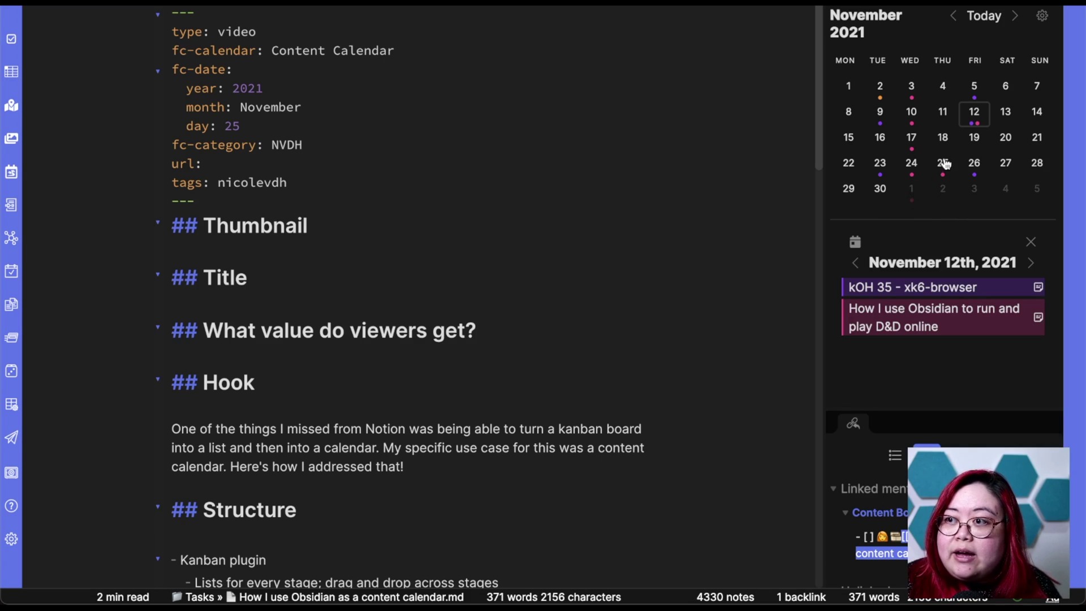
left_click(943, 163)
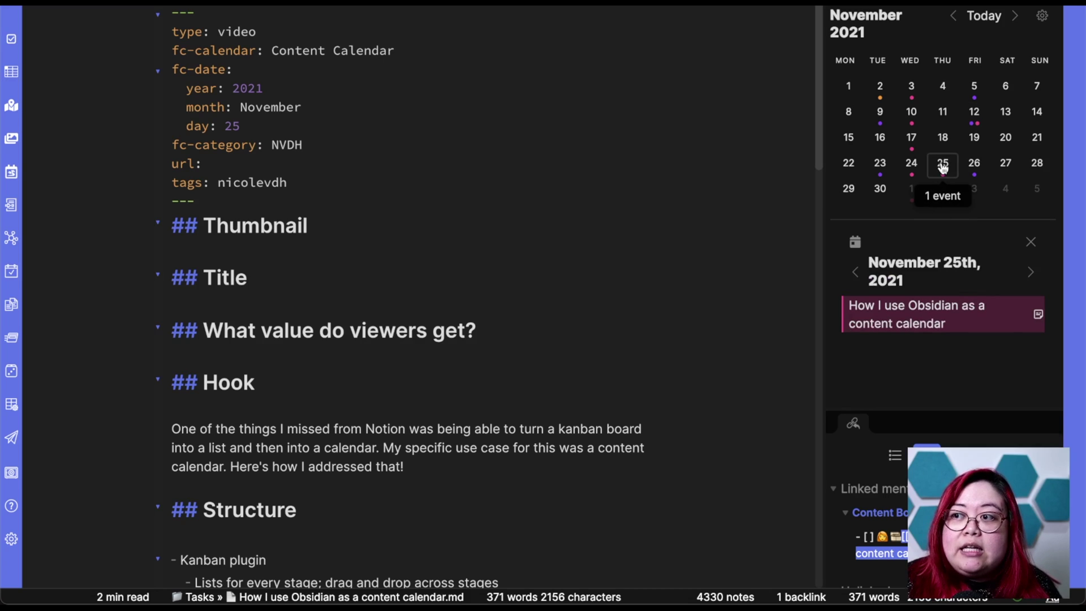
mouse_move(928, 323)
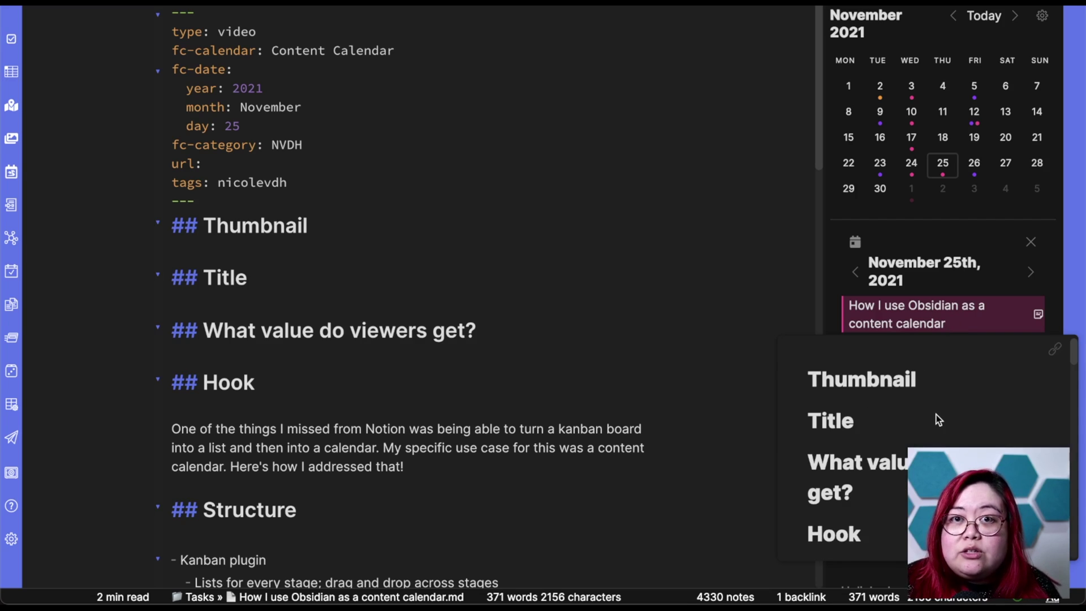
scroll(938, 419, "down", 5)
scroll(938, 419, "down", 5)
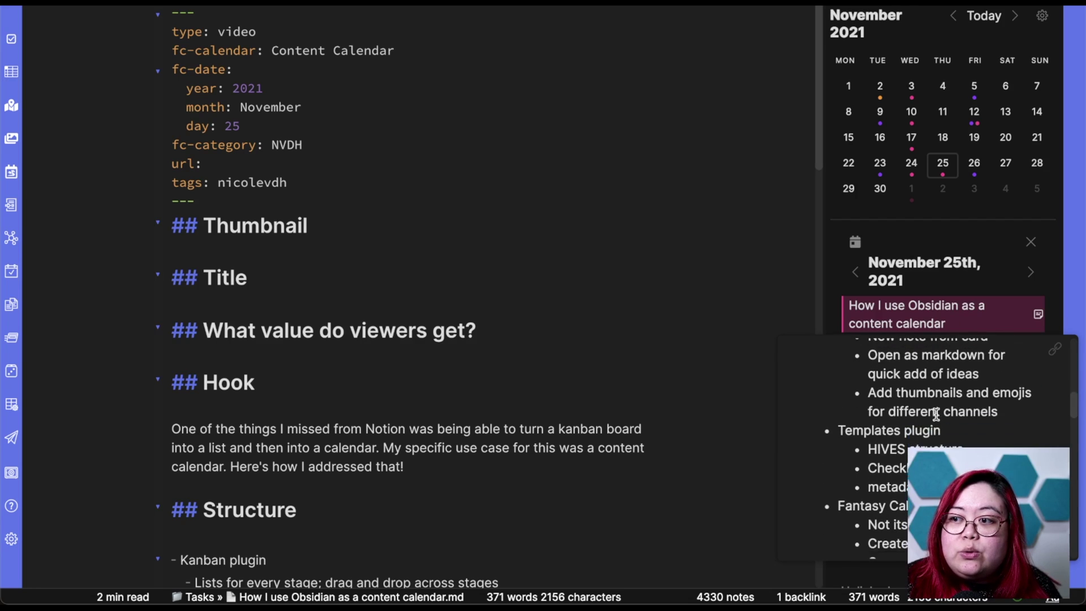
scroll(935, 415, "down", 5)
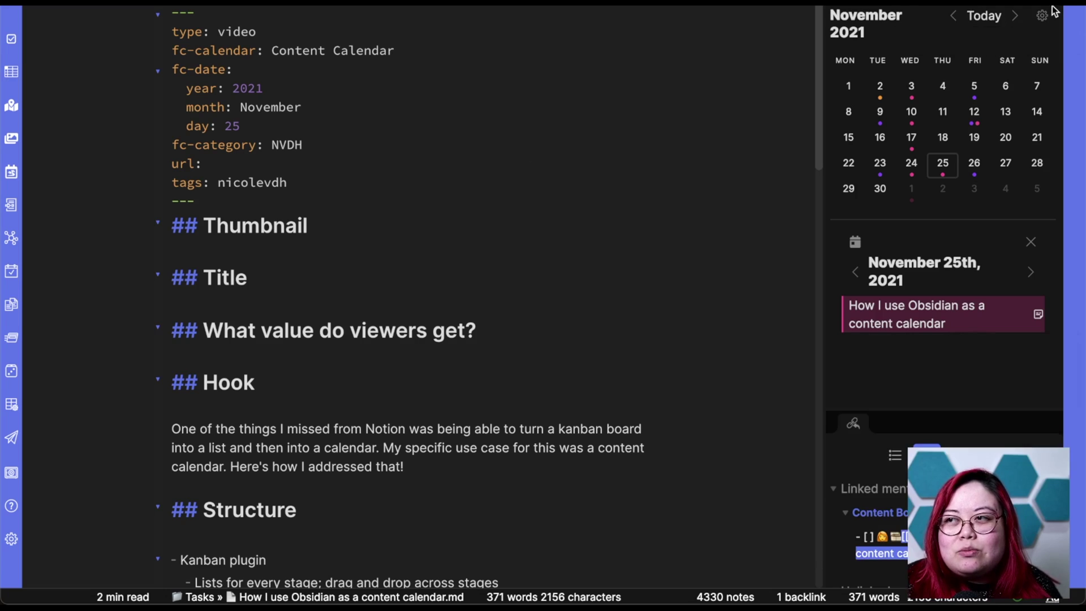
left_click(1074, 6)
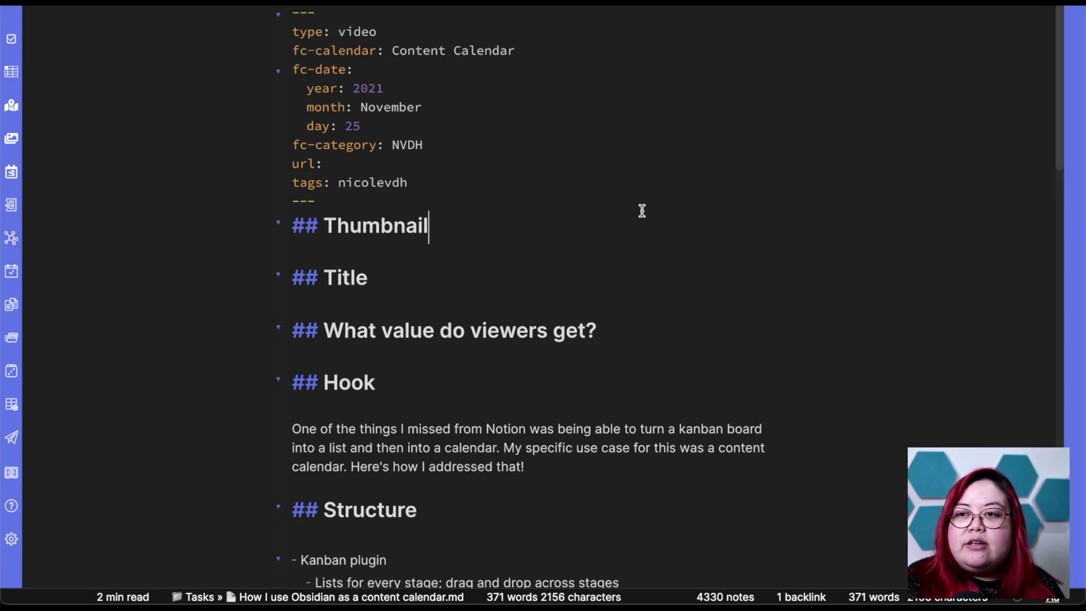
Run 'Fantasy Calendar: Open Big Fantasy Calendar' from the command palette.
key("super+p")
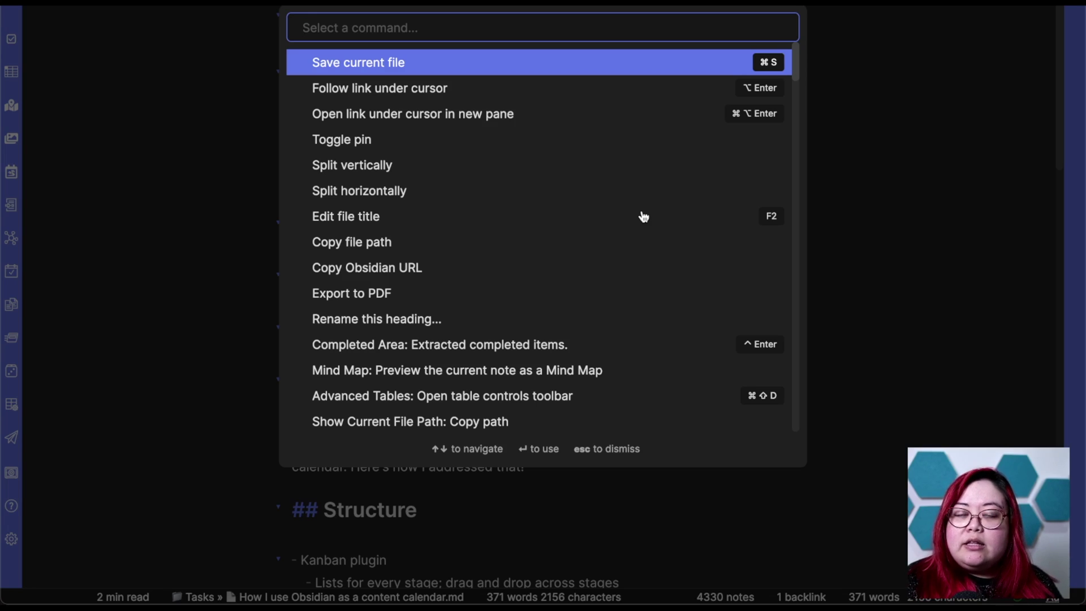
type("fantasy")
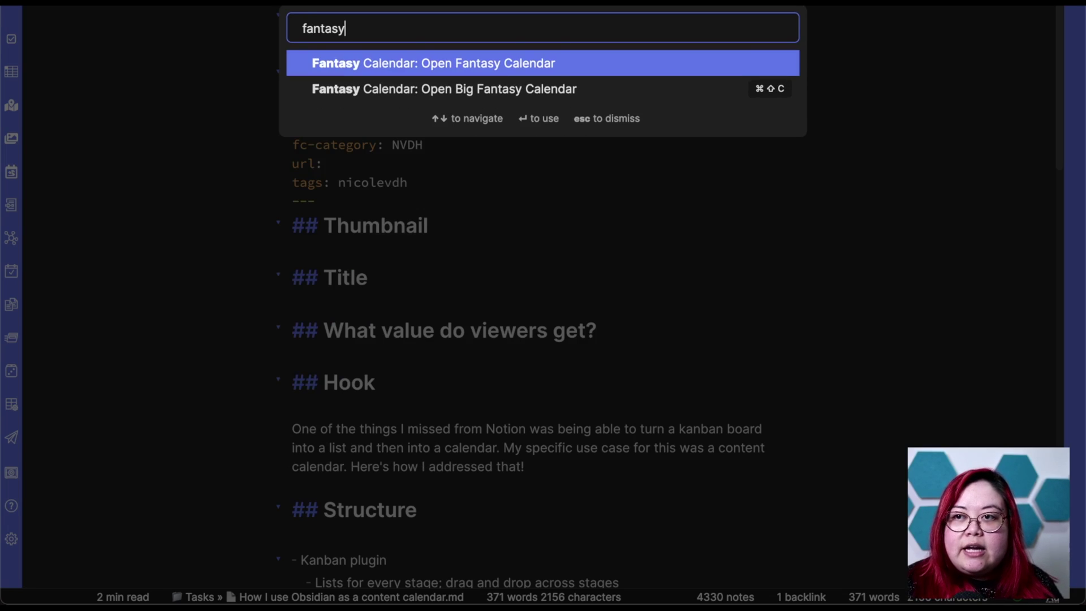
key("Down")
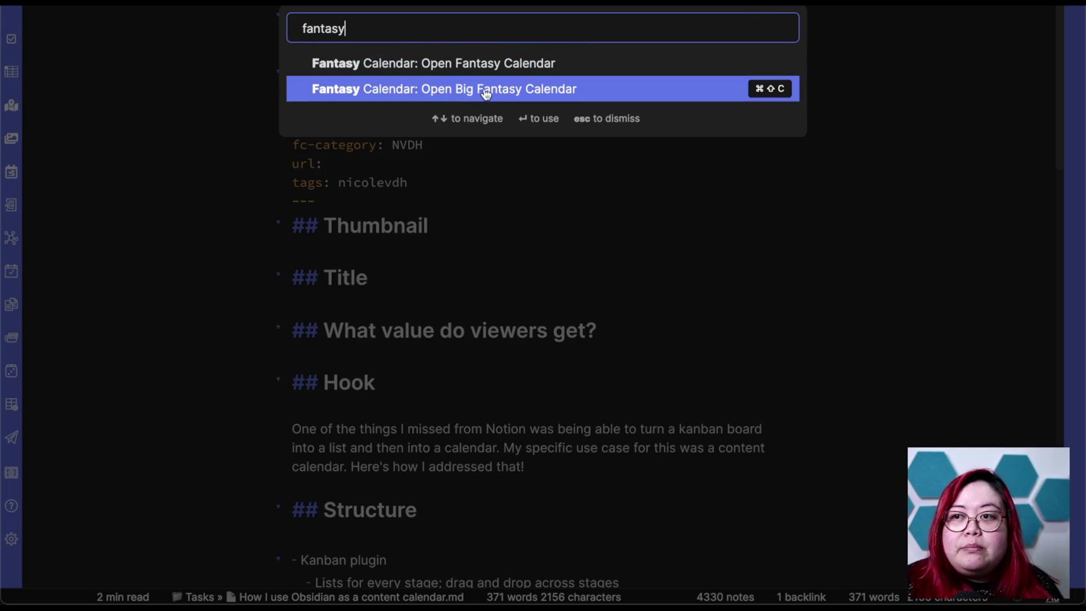
left_click(520, 90)
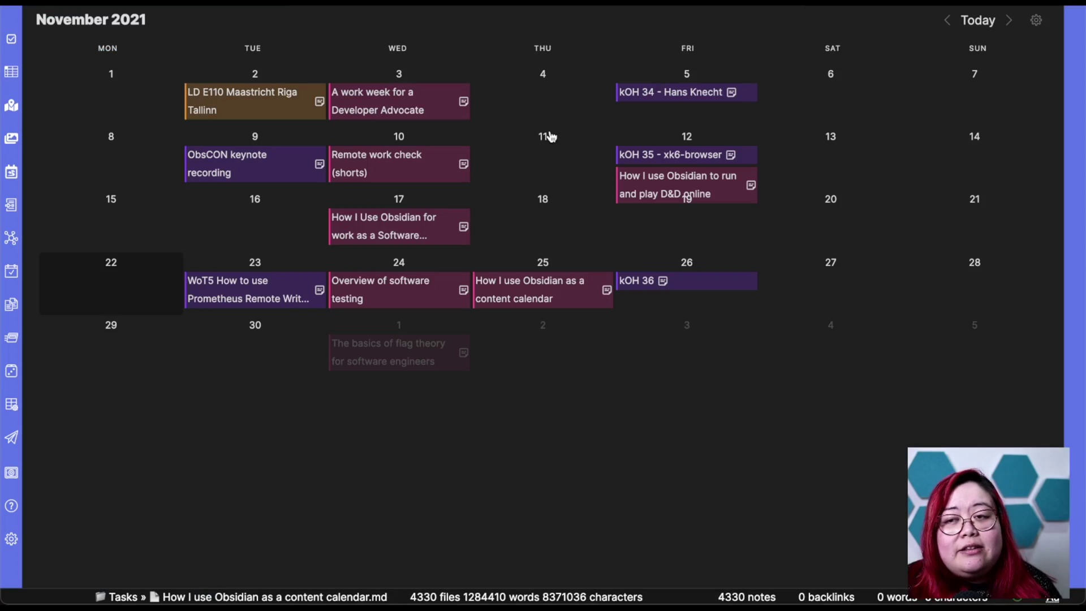
Close the sidebar and preview November 2021's scheduled events in the full-width calendar.
mouse_move(730, 183)
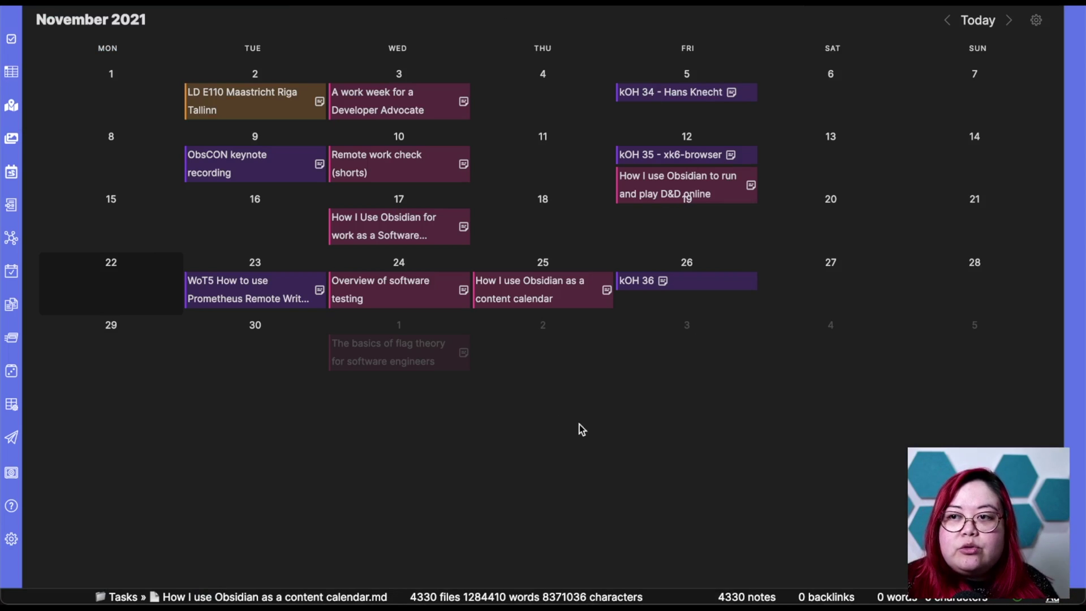
left_click(1057, 9)
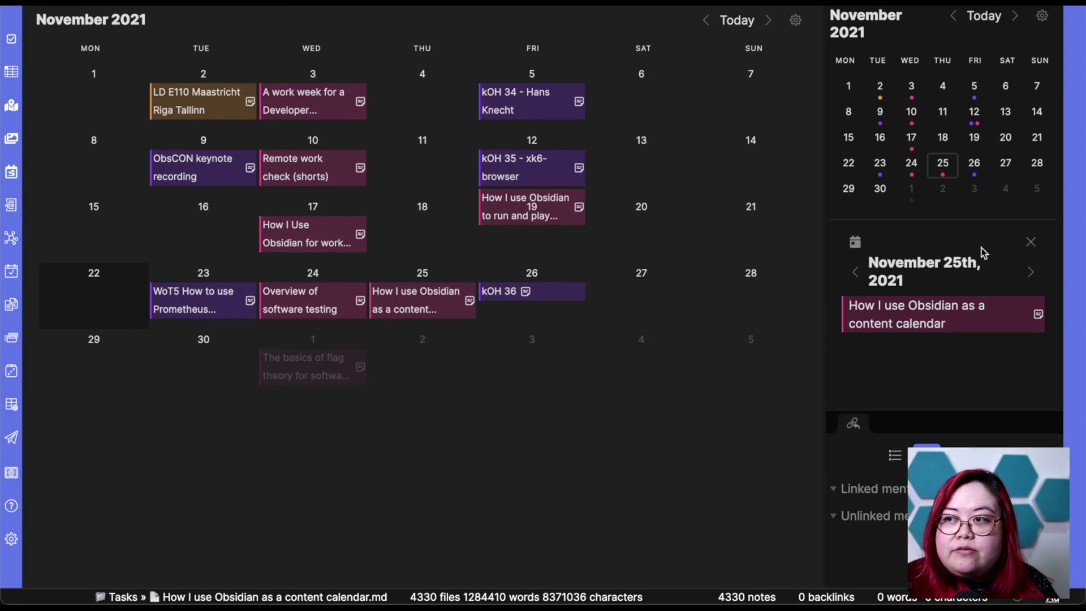
left_click(1065, 9)
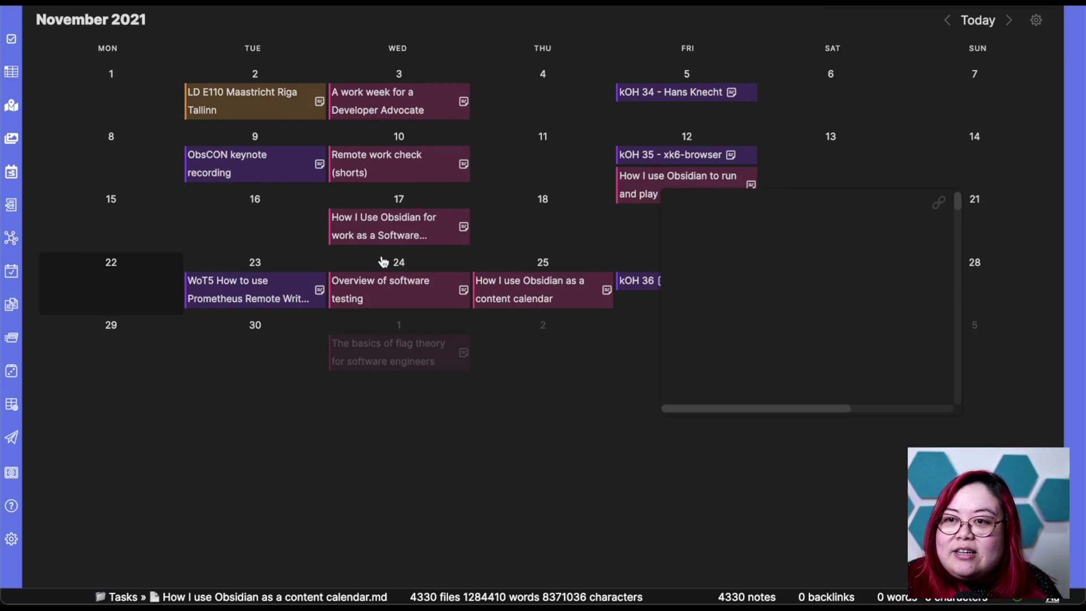
mouse_move(455, 240)
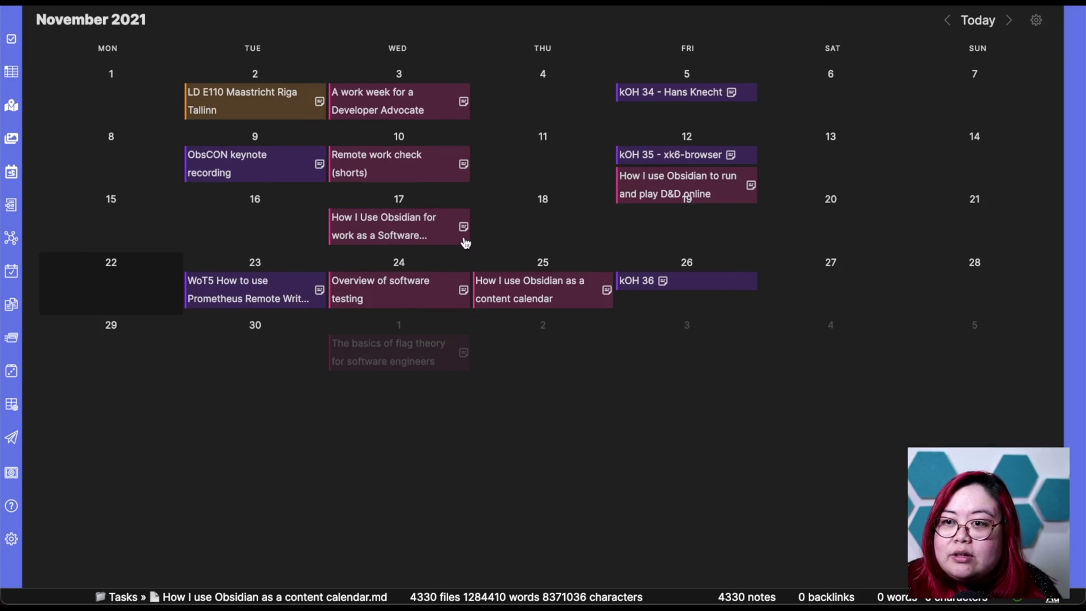
mouse_move(544, 289)
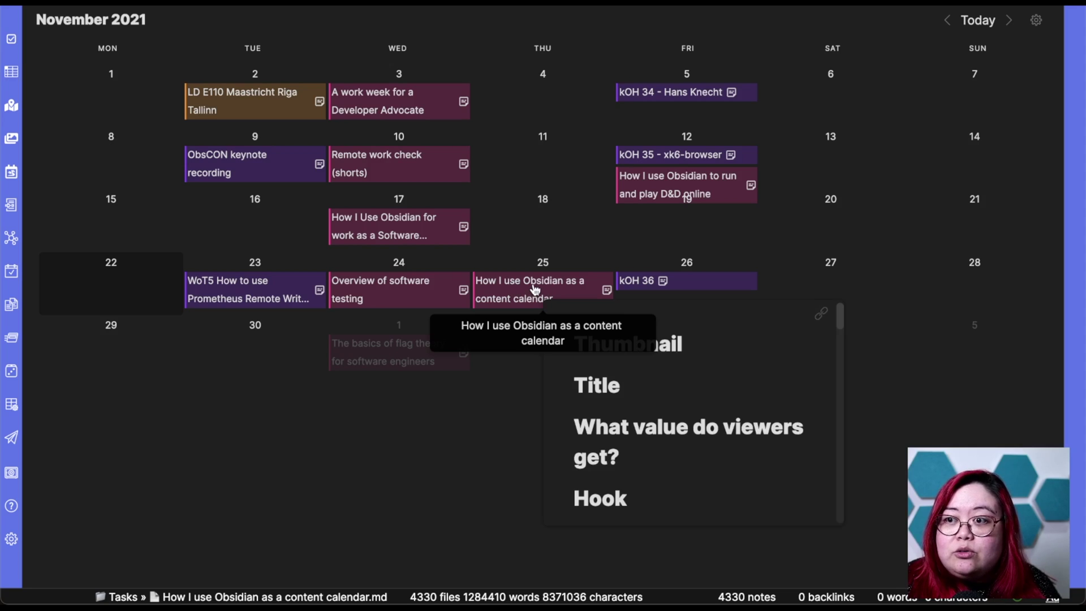
scroll(724, 408, "down", 5)
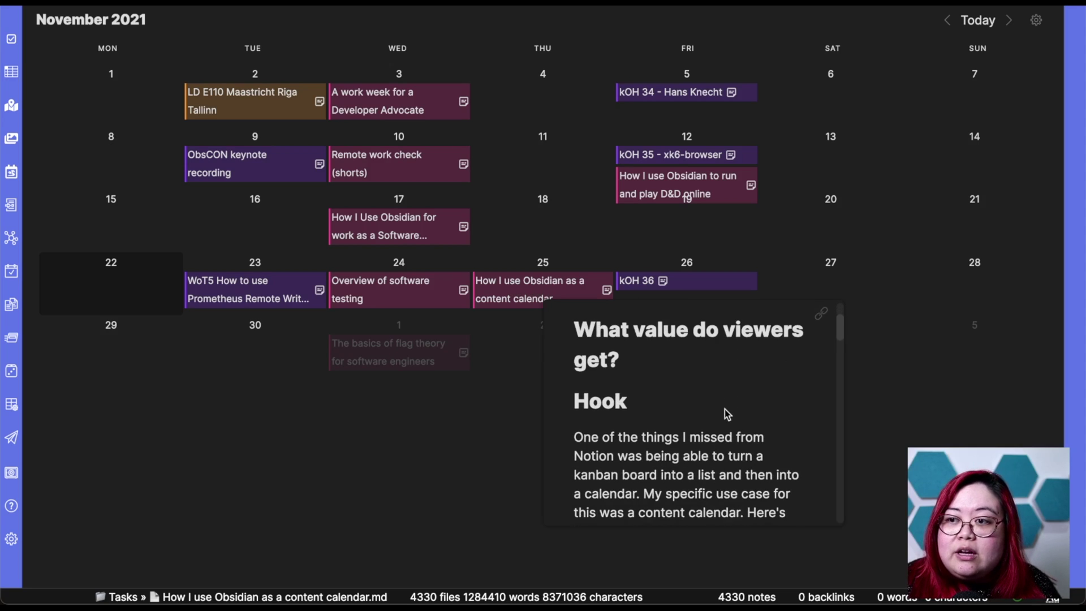
scroll(724, 409, "down", 2)
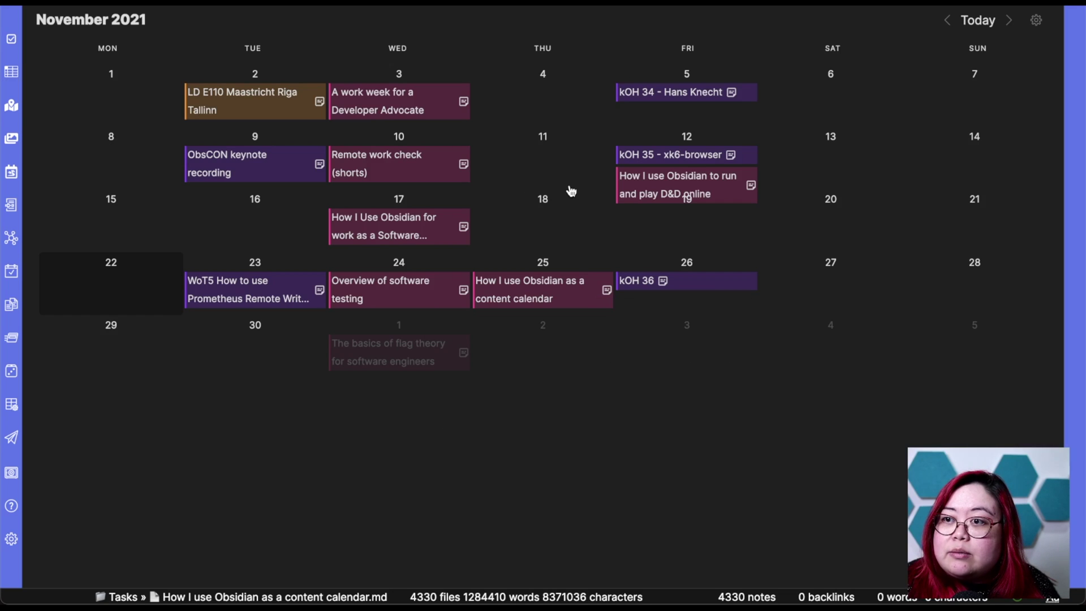
mouse_move(622, 189)
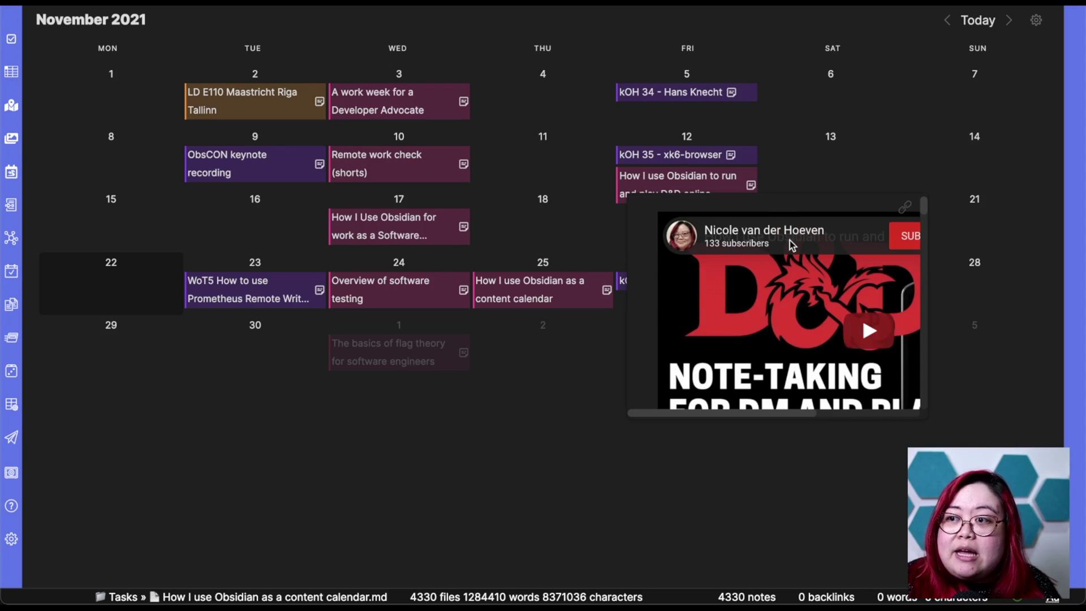
scroll(765, 336, "down", 2)
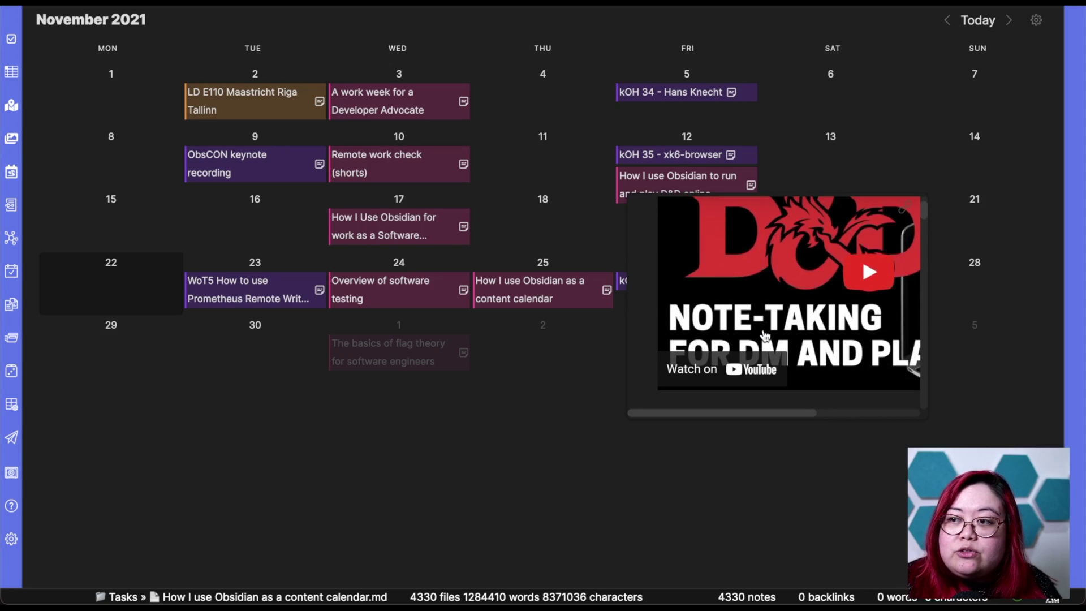
scroll(765, 336, "down", 2)
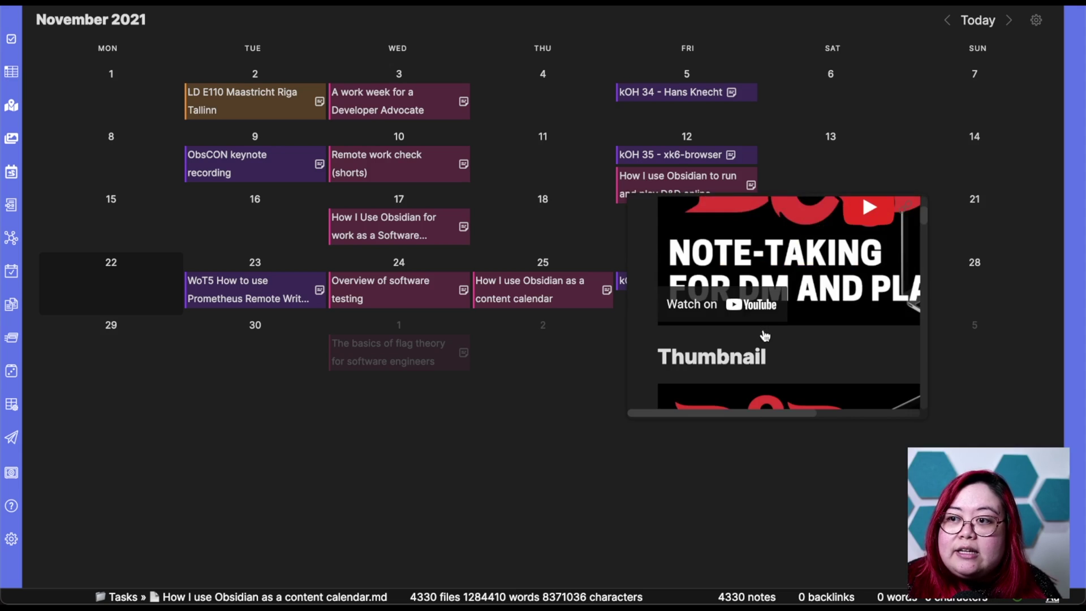
scroll(765, 336, "down", 5)
scroll(765, 336, "down", 10)
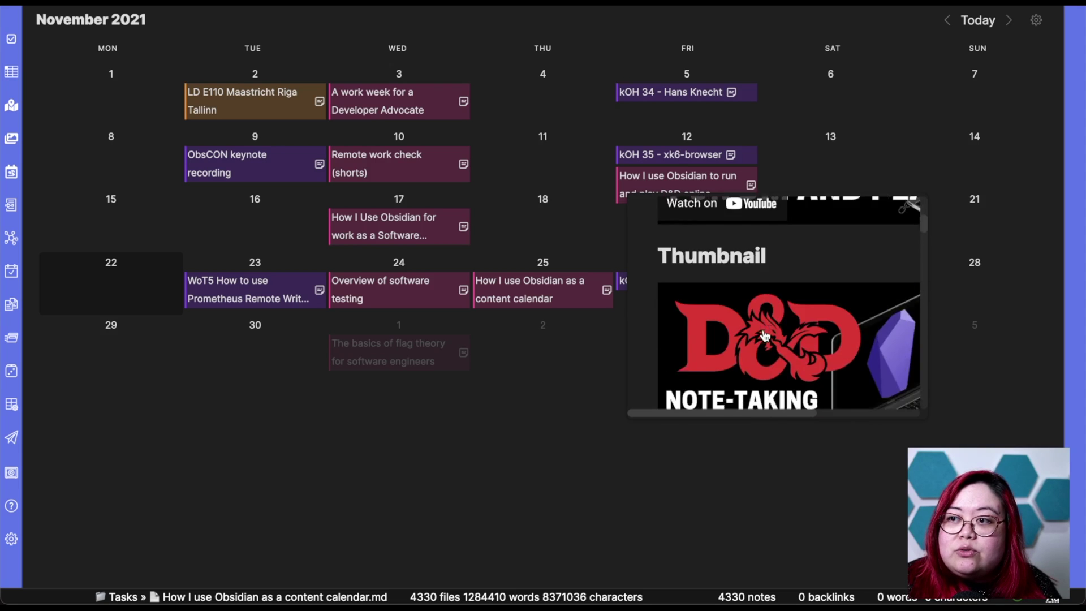
scroll(765, 336, "up", 15)
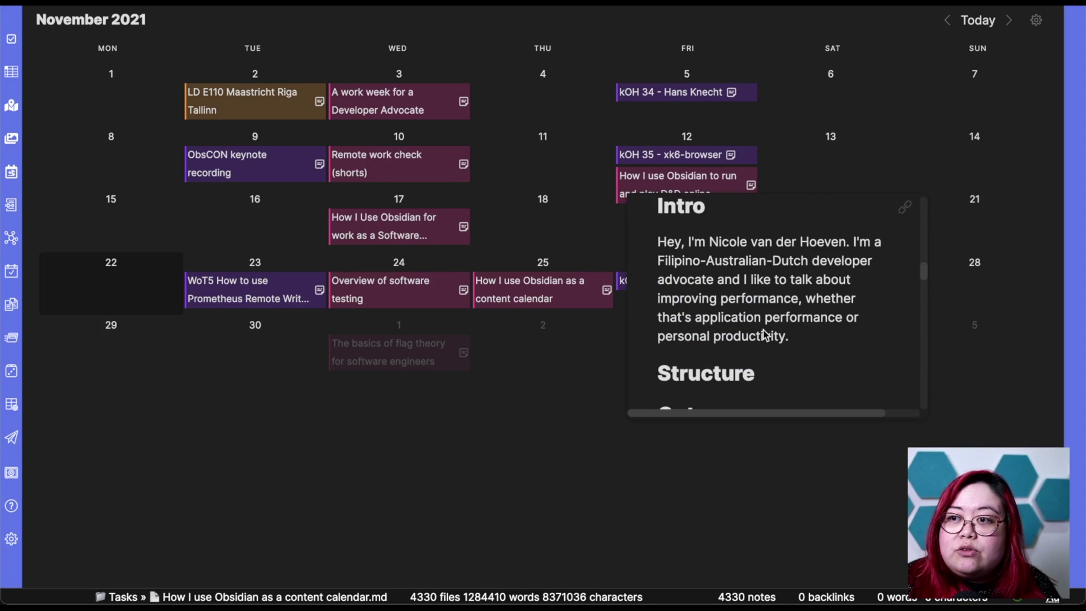
Open the November 12 D&D online note in a side pane and scroll through it.
left_click(641, 193)
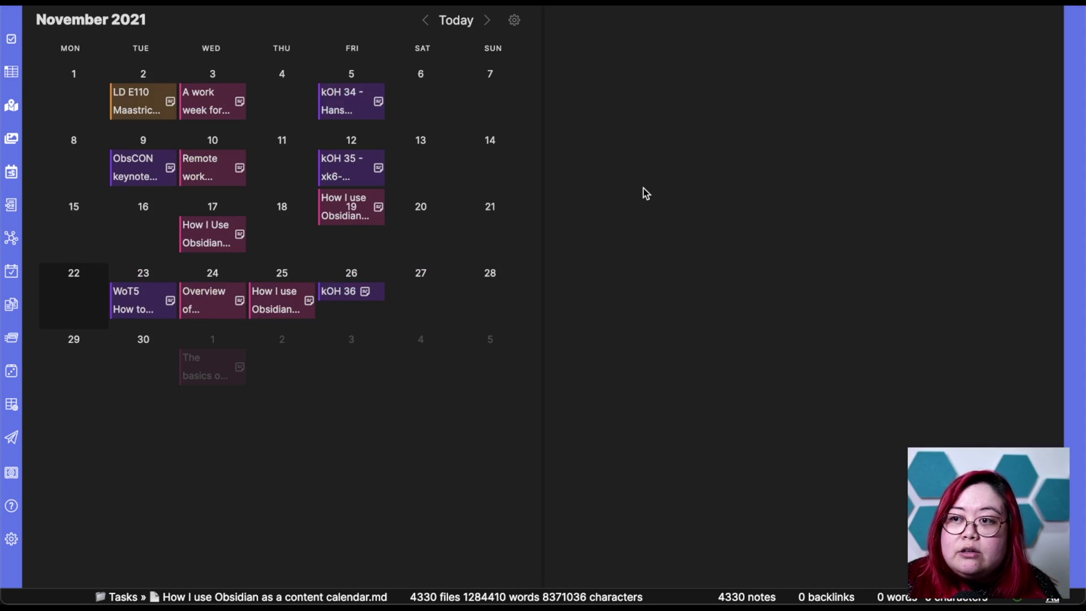
scroll(858, 284, "down", 8)
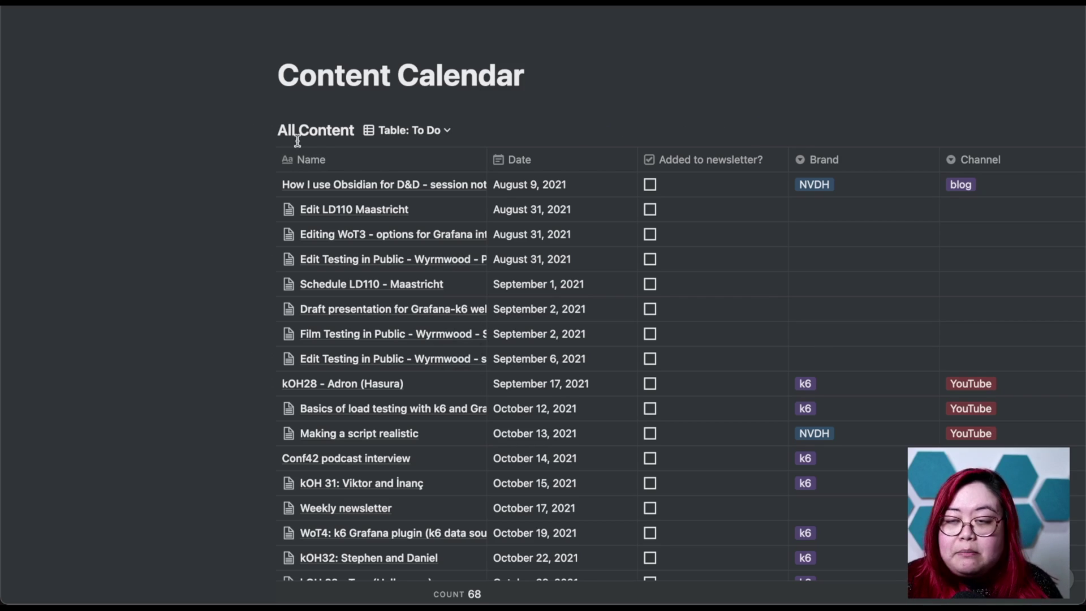
Switch All Content from 'Table: To Do' to Board view, then reopen the views list.
left_click(410, 129)
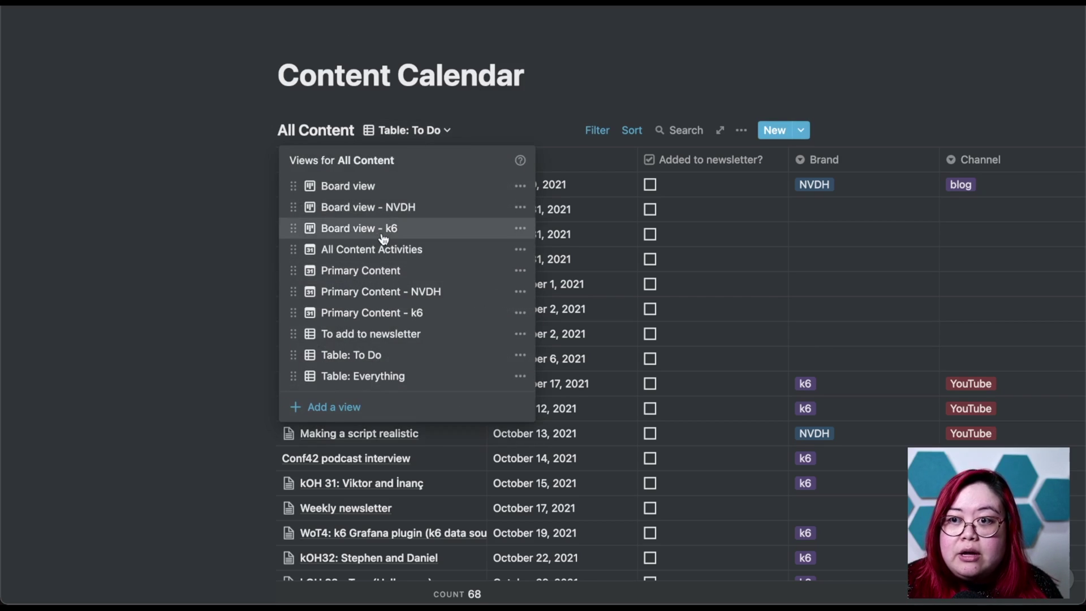
left_click(368, 188)
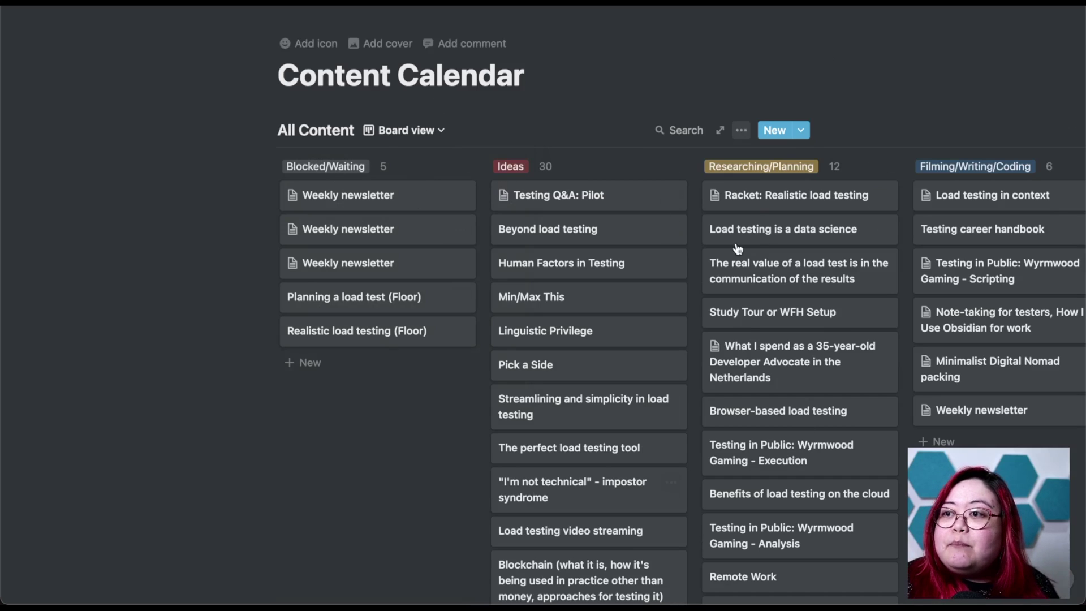
left_click(403, 132)
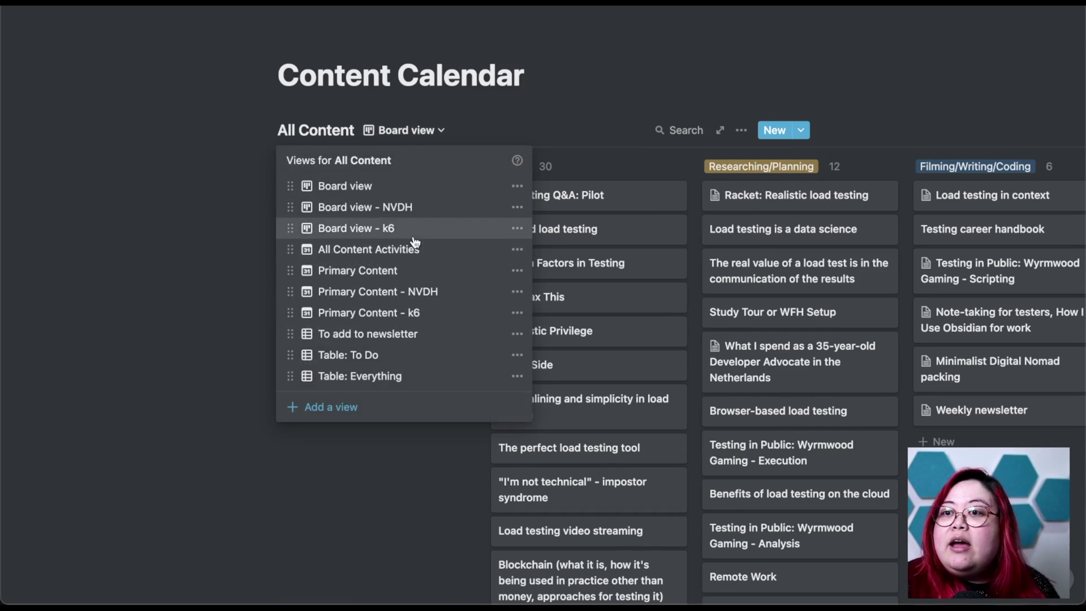
Switch the All Content database to the Primary Content calendar view for November 2021.
left_click(390, 272)
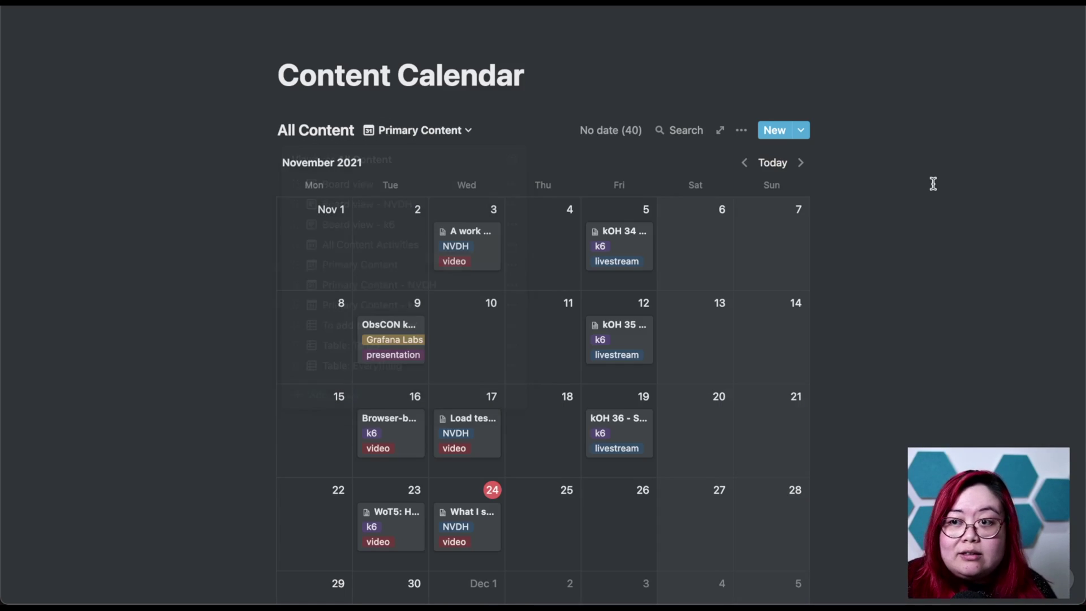